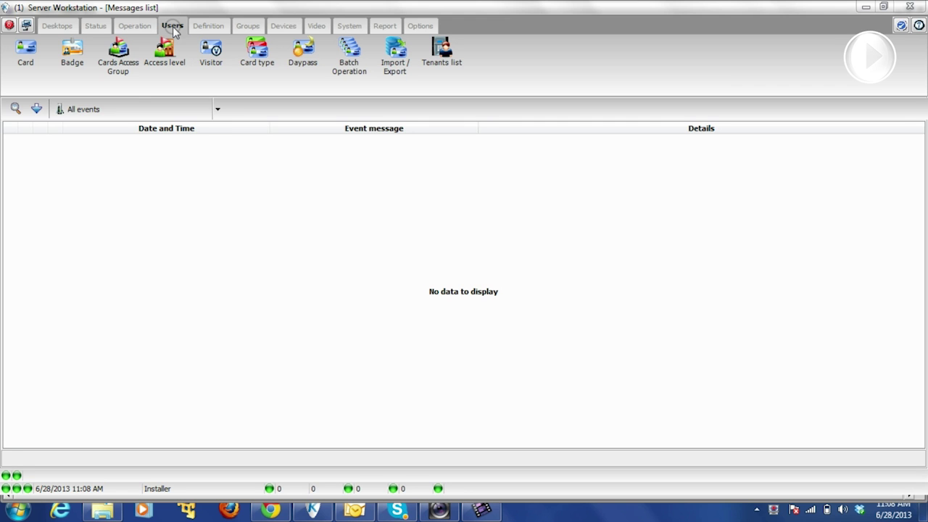
Step: Open the Card window from the Users ribbon, ready for a new card
{"action": "left_click", "coordinate": [26, 58]}
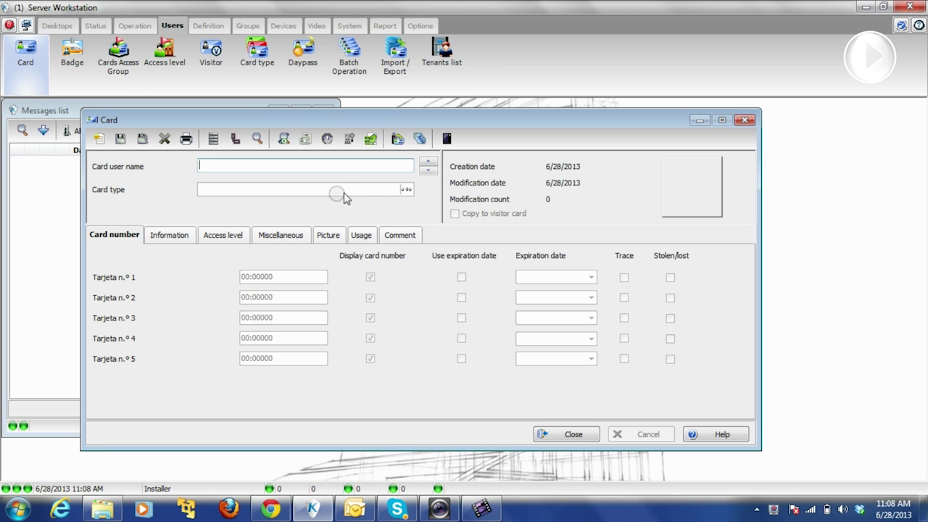
{"action": "left_click", "coordinate": [428, 165]}
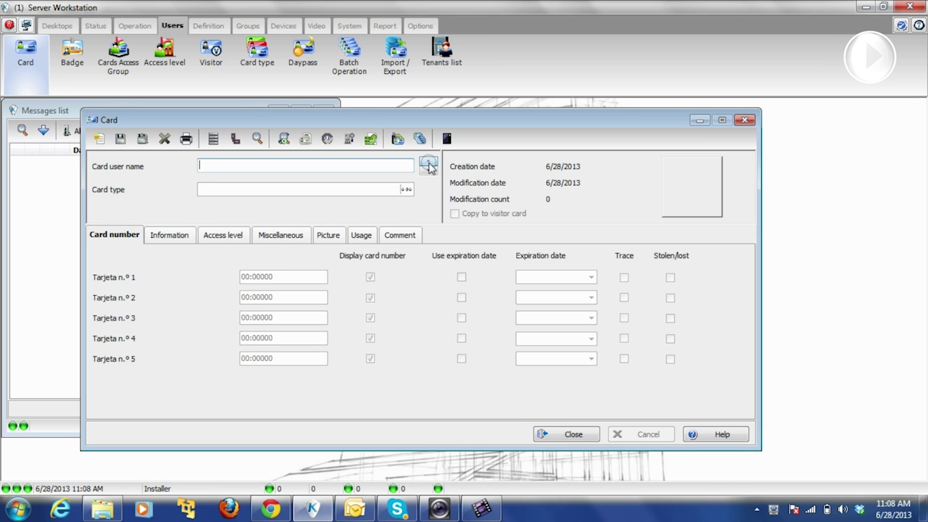
Step: Start a new card with the user name 'test user'
{"action": "left_click", "coordinate": [97, 138]}
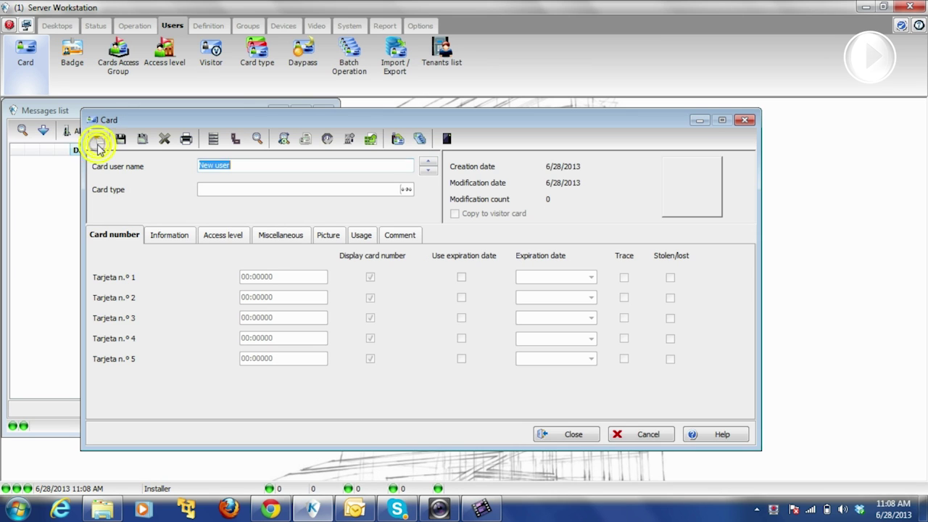
{"action": "type", "text": "tes"}
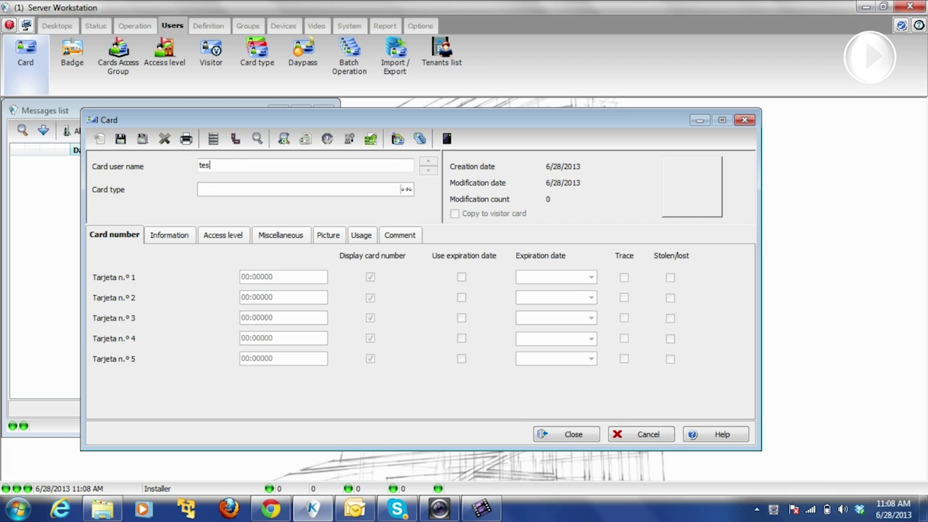
{"action": "type", "text": "t user"}
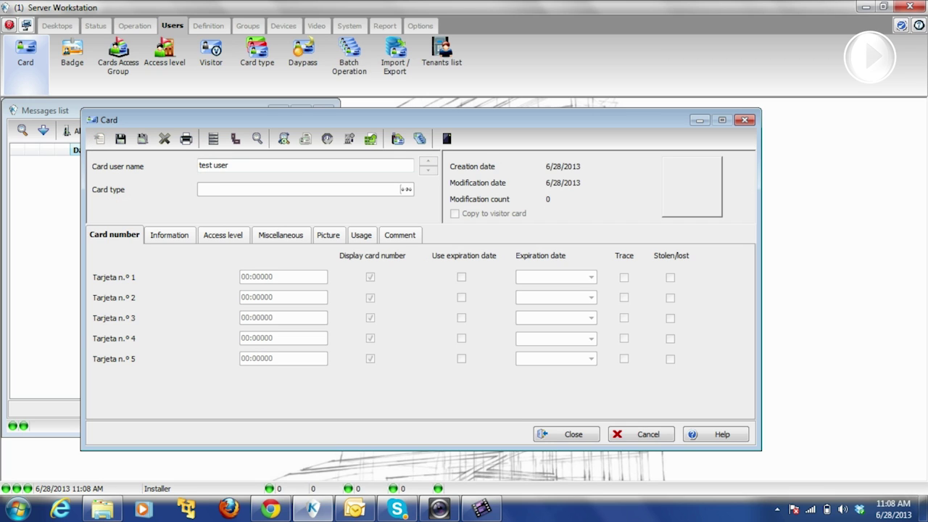
{"action": "key", "text": "Tab"}
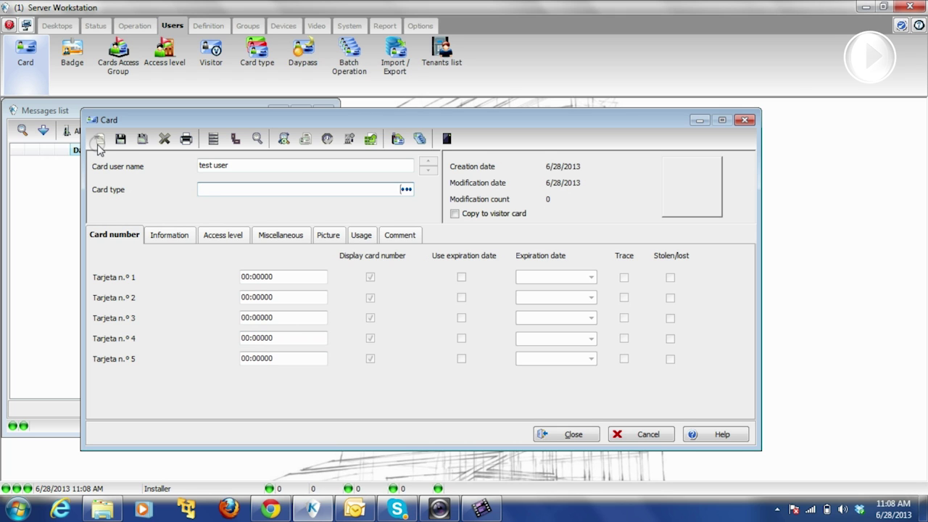
Step: Bring up the Card type list and look through the available types
{"action": "left_click", "coordinate": [406, 189]}
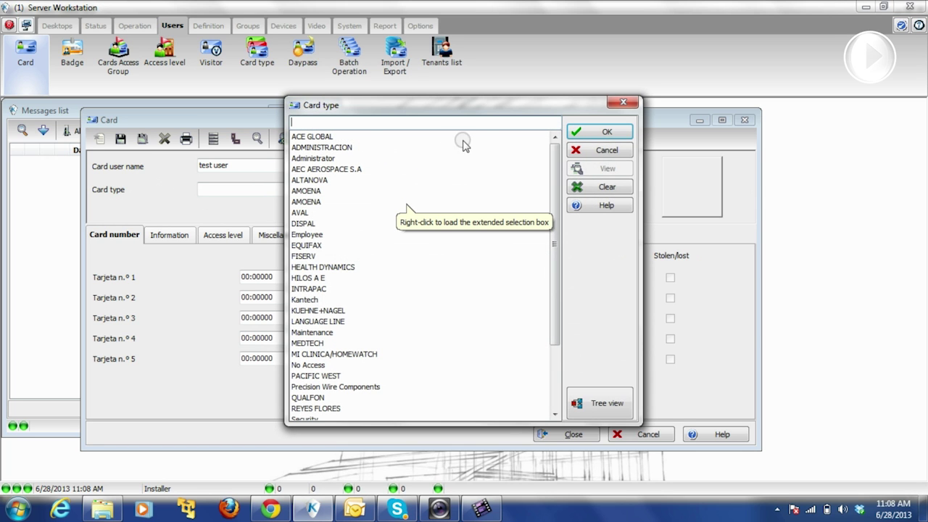
{"action": "mouse_move", "coordinate": [551, 182]}
{"action": "left_mouse_down"}
{"action": "mouse_move", "coordinate": [552, 257]}
{"action": "mouse_move", "coordinate": [555, 174]}
{"action": "left_mouse_up"}
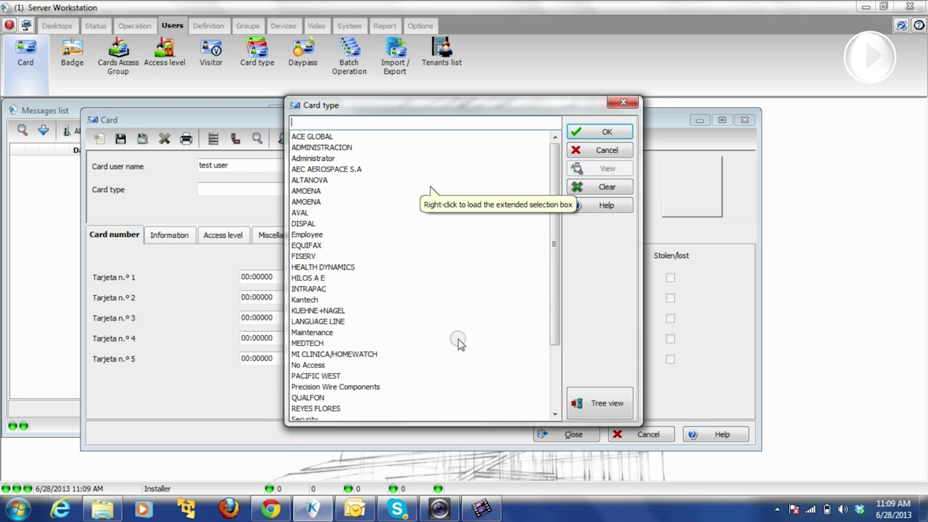
{"action": "left_click_drag", "start_coordinate": [554, 310], "coordinate": [548, 385]}
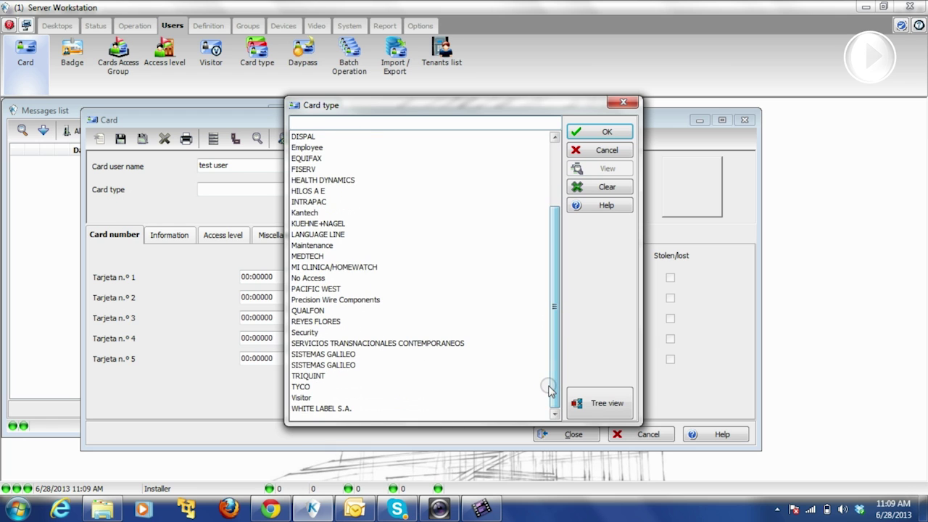
Step: Create a new 'Tech support' card type from the Card type field and save it
{"action": "left_click", "coordinate": [607, 152]}
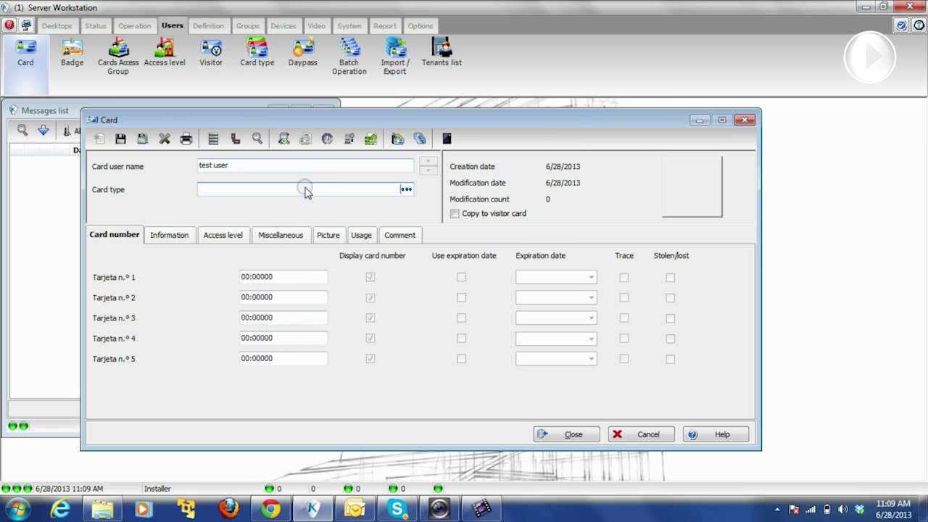
{"action": "right_click", "coordinate": [305, 192]}
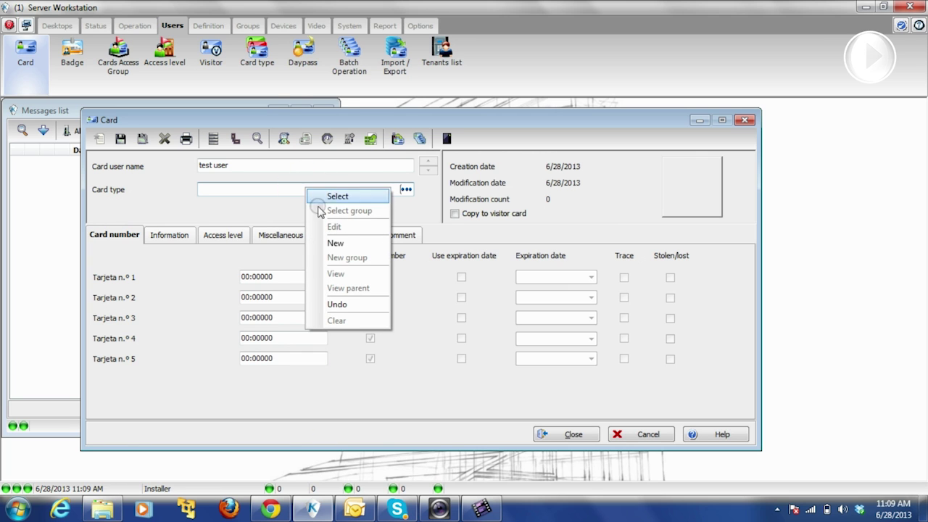
{"action": "left_click", "coordinate": [334, 244]}
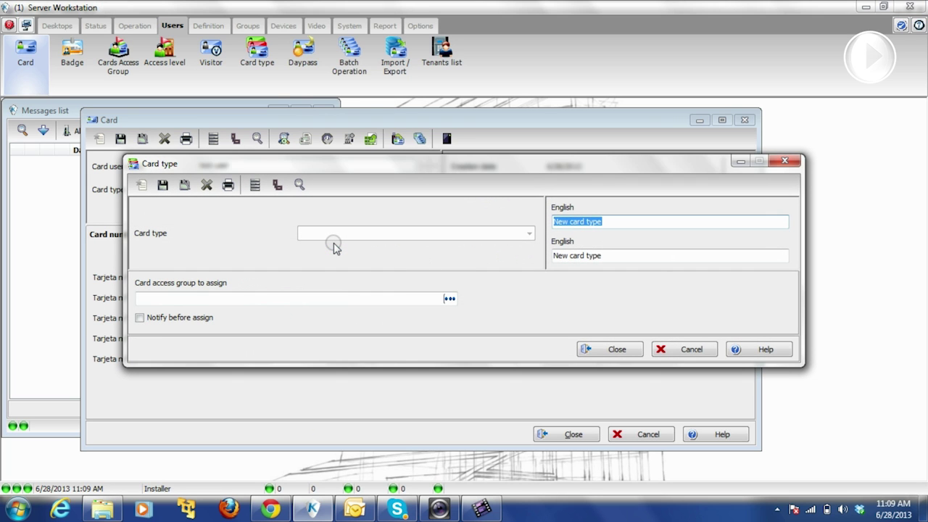
{"action": "key", "text": "Caps_Lock"}
{"action": "type", "text": "TA"}
{"action": "key", "text": "BackSpace"}
{"action": "key", "text": "Caps_Lock"}
{"action": "type", "text": "ech support"}
{"action": "key", "text": "Tab"}
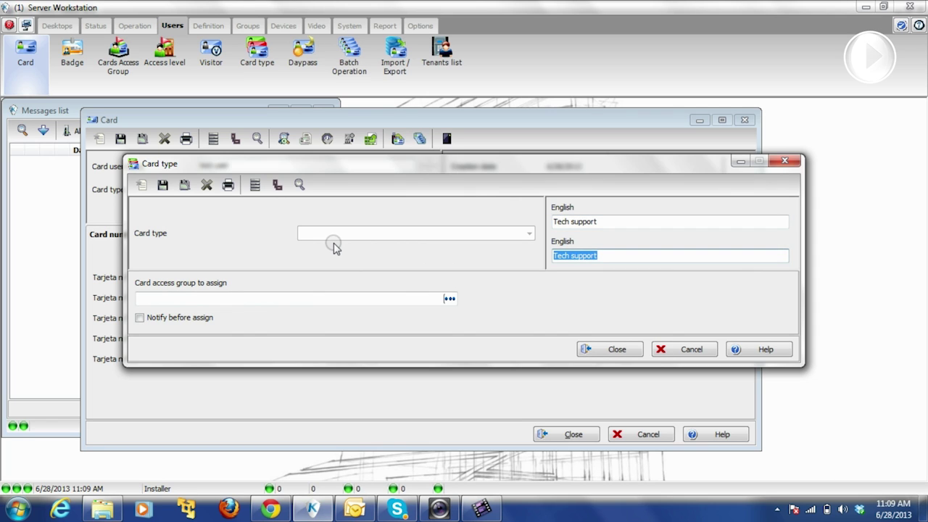
{"action": "left_click", "coordinate": [162, 185]}
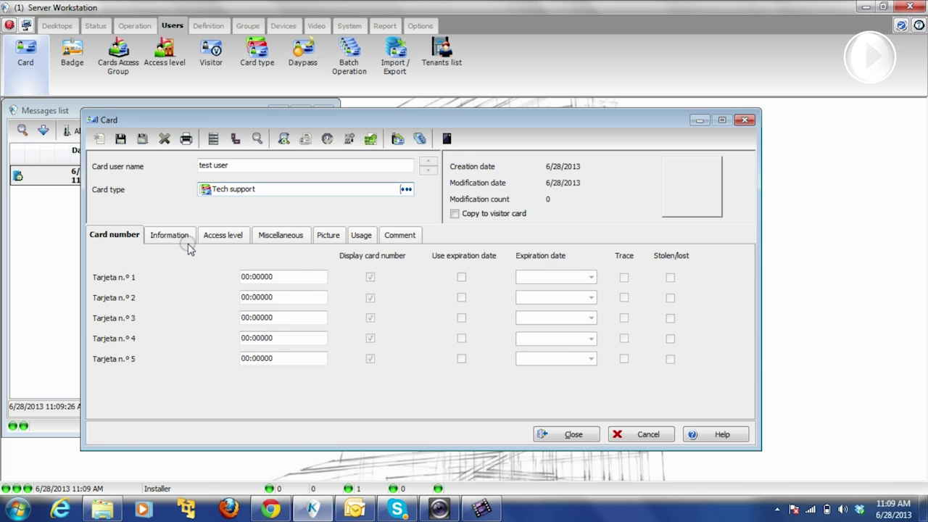
{"action": "left_click_drag", "start_coordinate": [246, 276], "coordinate": [224, 278]}
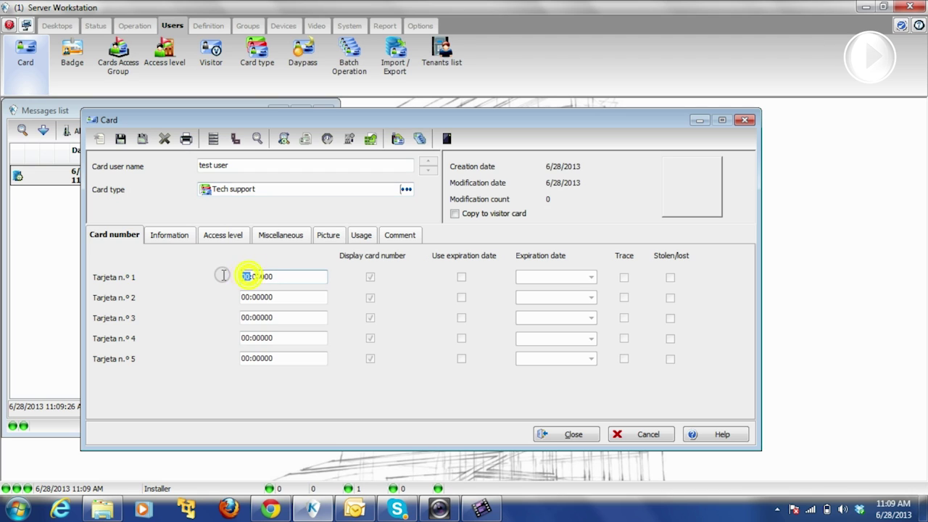
{"action": "type", "text": "AB:"}
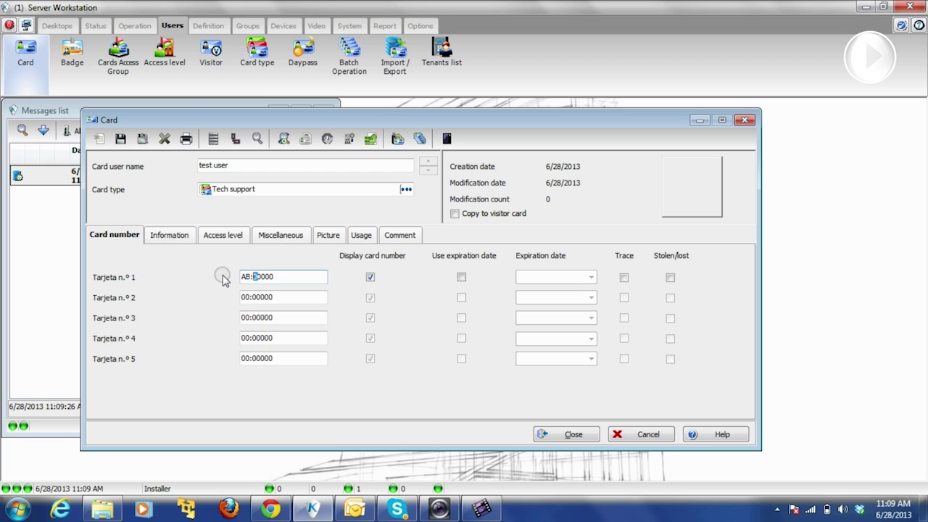
{"action": "type", "text": "54321"}
{"action": "left_click", "coordinate": [184, 237]}
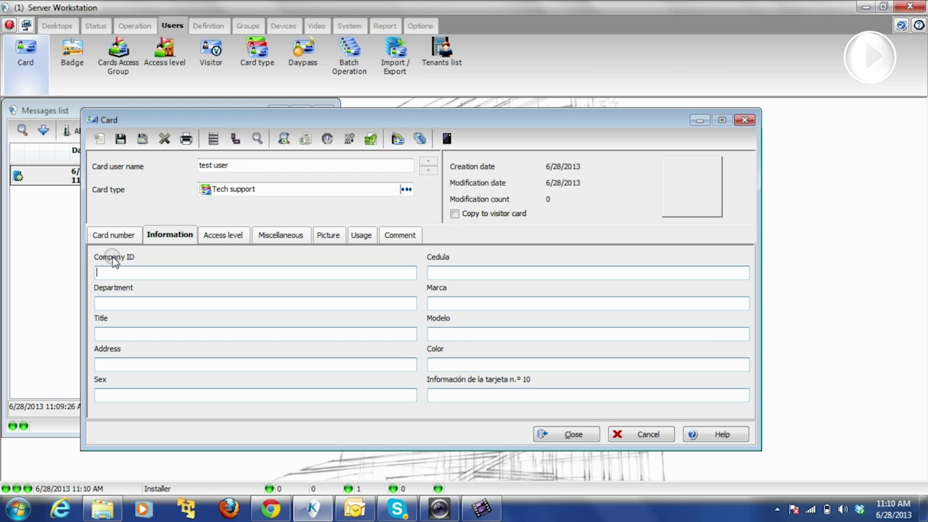
Step: Fill Company ID with kantech and Department with tech support
{"action": "double_click", "coordinate": [113, 259]}
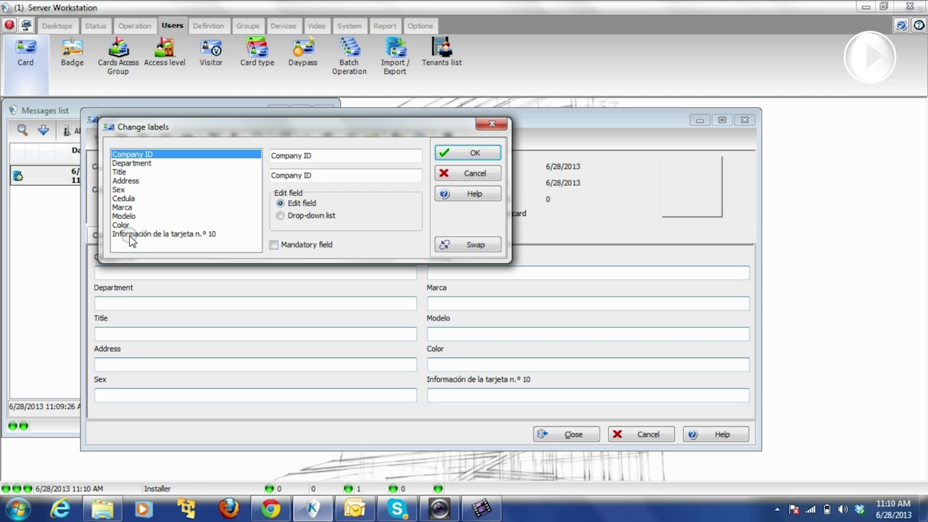
{"action": "left_click", "coordinate": [445, 175]}
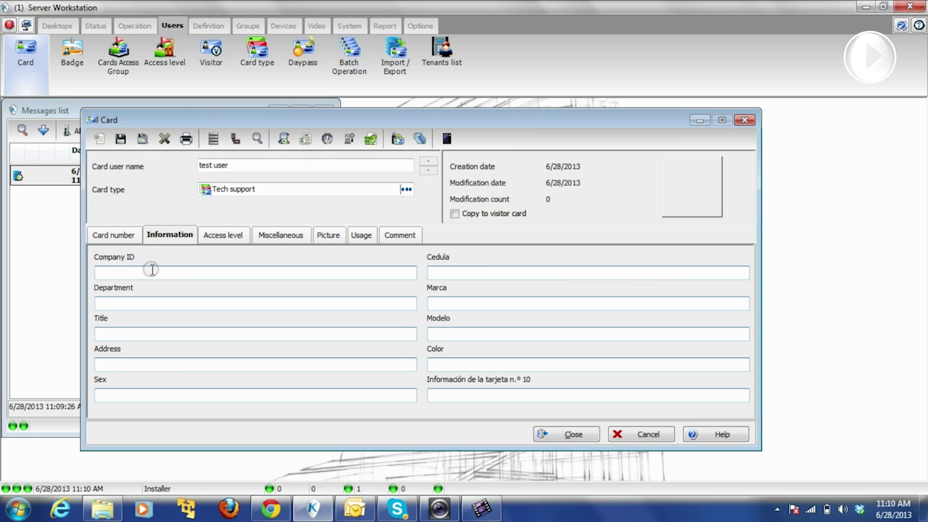
{"action": "type", "text": "Tech support"}
{"action": "key", "text": "shift+Tab"}
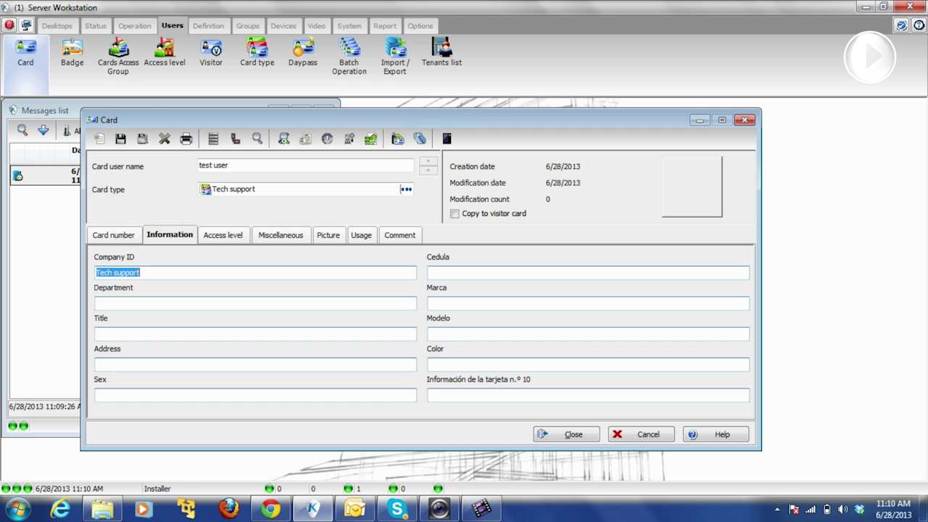
{"action": "type", "text": "kantec"}
{"action": "type", "text": "tech support"}
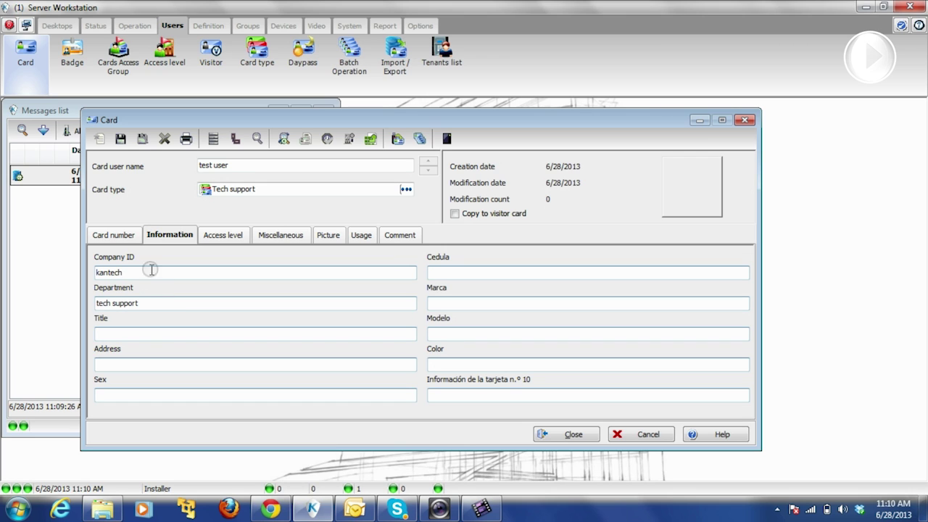
Step: Enter Title agent, Sex male, Marca cadillac, Modelo catera and Color black
{"action": "left_click", "coordinate": [129, 331]}
{"action": "type", "text": "agent"}
{"action": "left_click", "coordinate": [119, 393]}
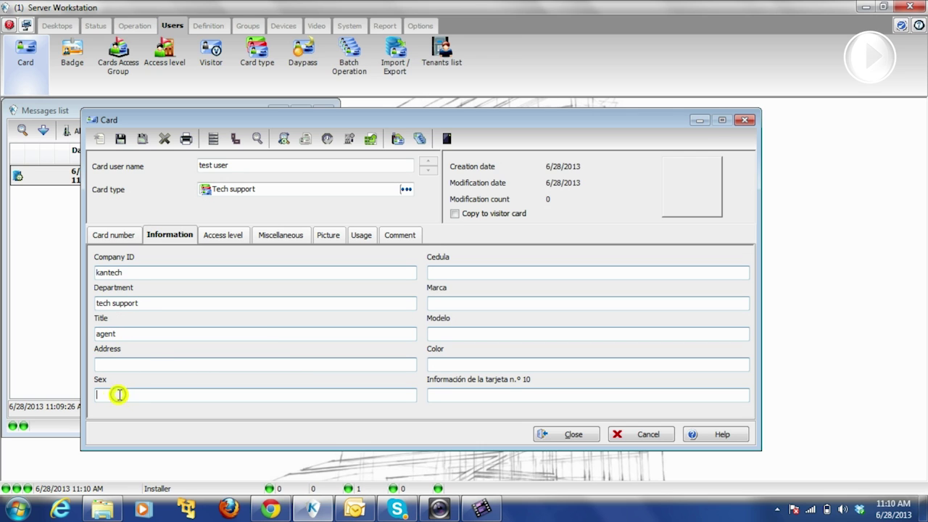
{"action": "type", "text": "male"}
{"action": "left_click", "coordinate": [451, 304]}
{"action": "type", "text": "cadillac"}
{"action": "type", "text": "catera"}
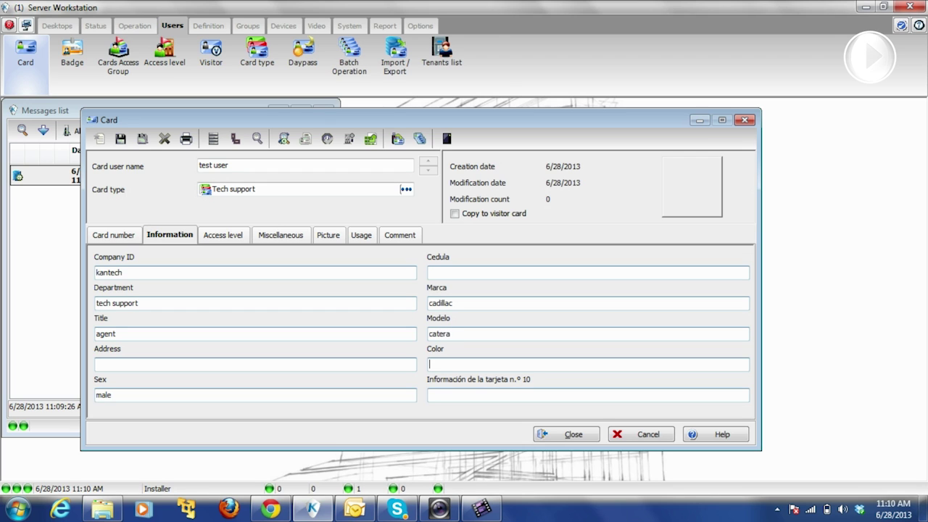
{"action": "type", "text": "blac"}
Step: Give the ProjectX site the always valid, all doors access level
{"action": "left_click", "coordinate": [230, 237]}
{"action": "left_click", "coordinate": [450, 264]}
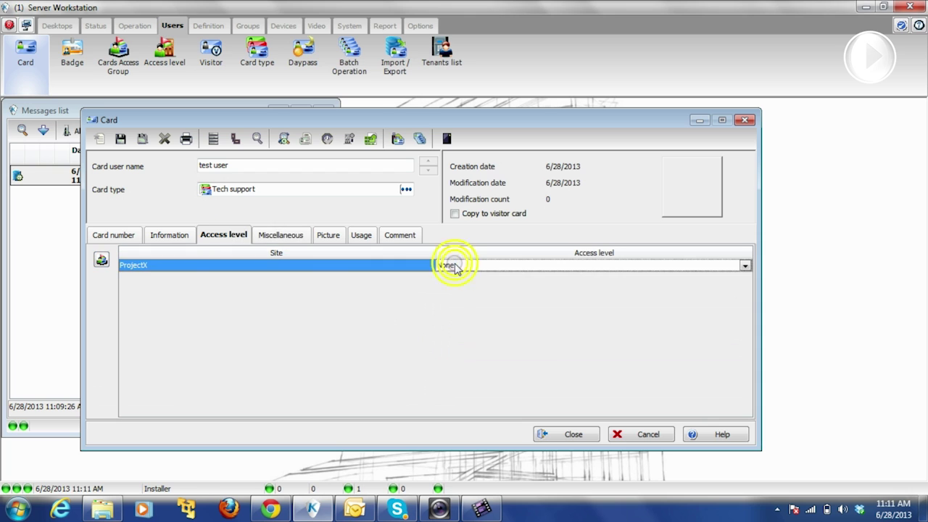
{"action": "left_click", "coordinate": [451, 266]}
{"action": "left_click", "coordinate": [459, 293]}
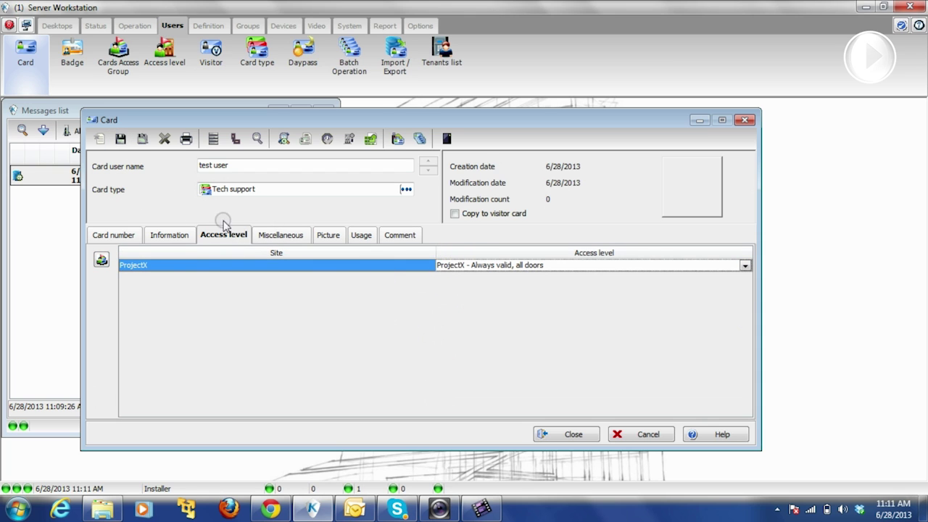
Step: Set the card's end date to 7/28/2013 and enable Delete when expired
{"action": "left_click", "coordinate": [283, 236]}
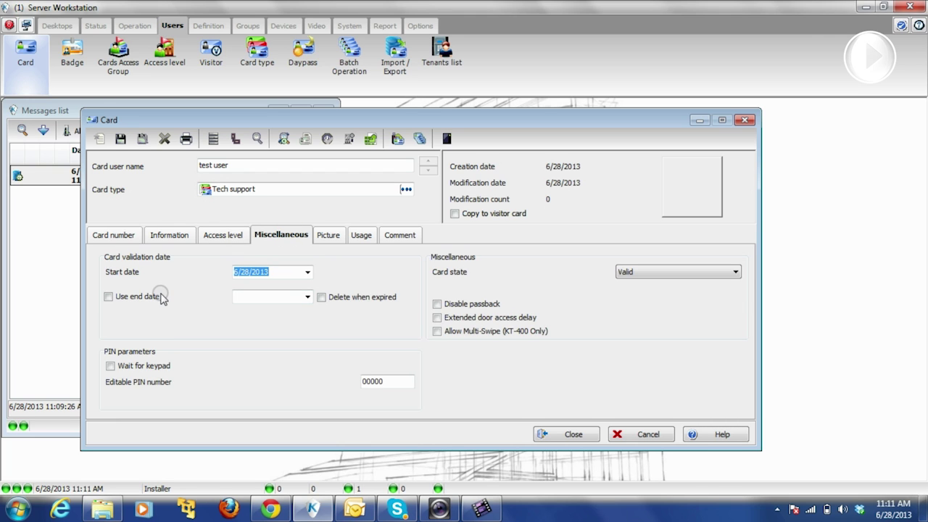
{"action": "left_click", "coordinate": [108, 296]}
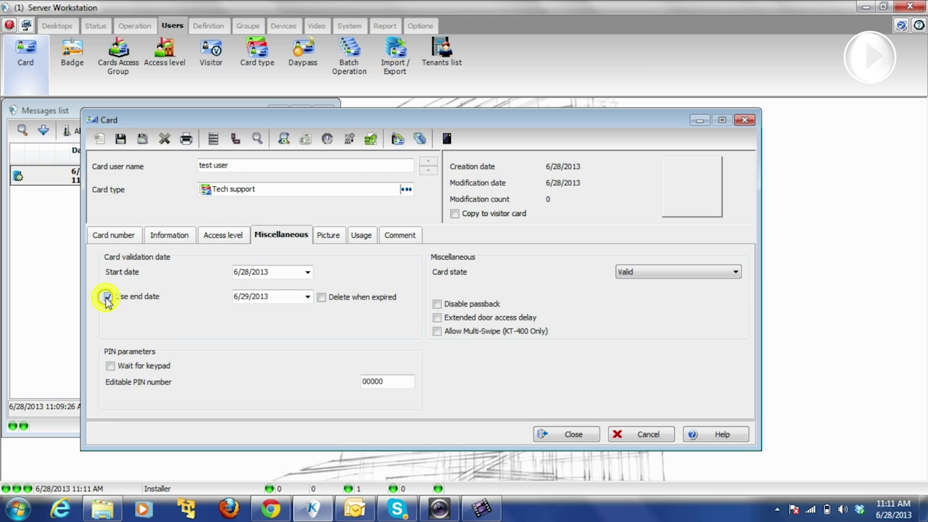
{"action": "left_click", "coordinate": [307, 297]}
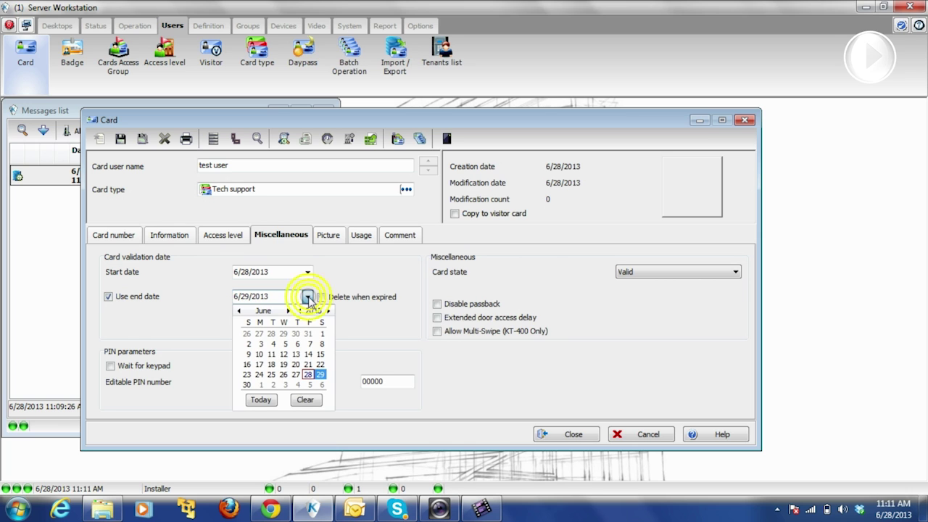
{"action": "left_click", "coordinate": [288, 311]}
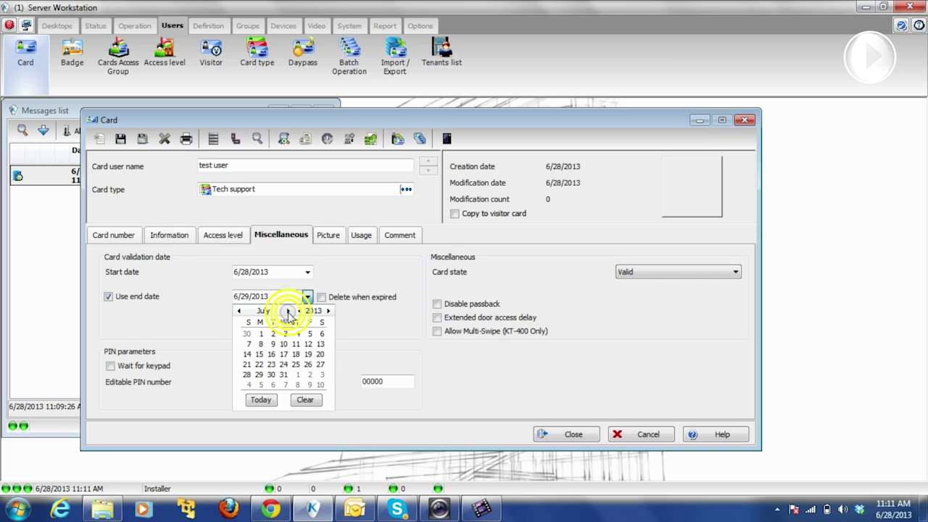
{"action": "left_click", "coordinate": [246, 374]}
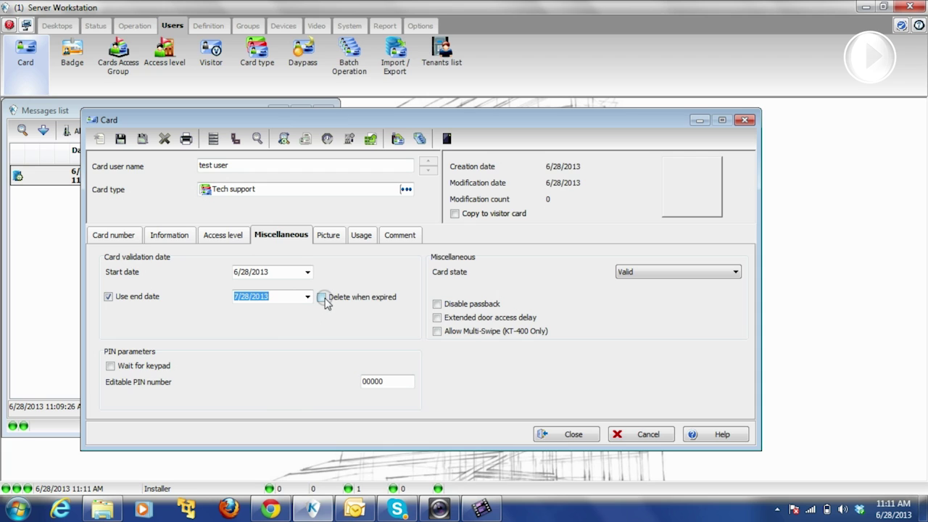
{"action": "left_click", "coordinate": [322, 298]}
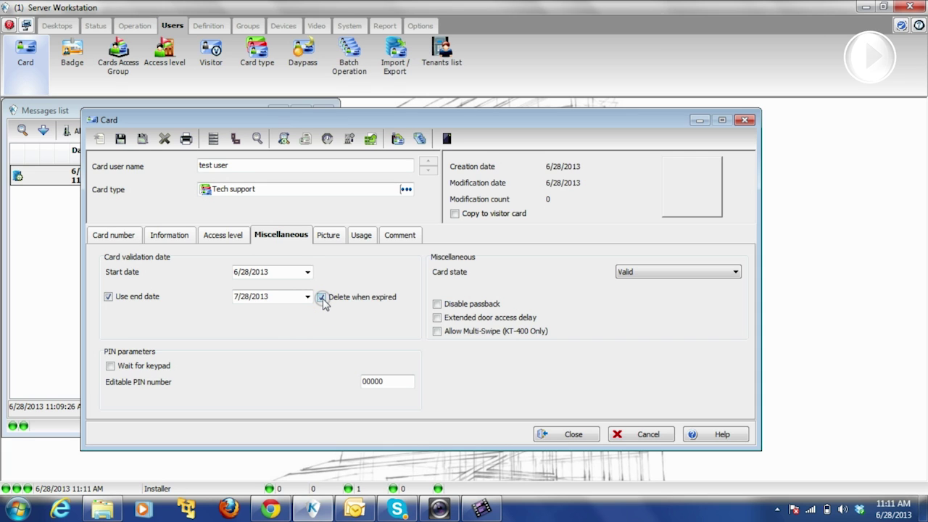
{"action": "left_click", "coordinate": [326, 235]}
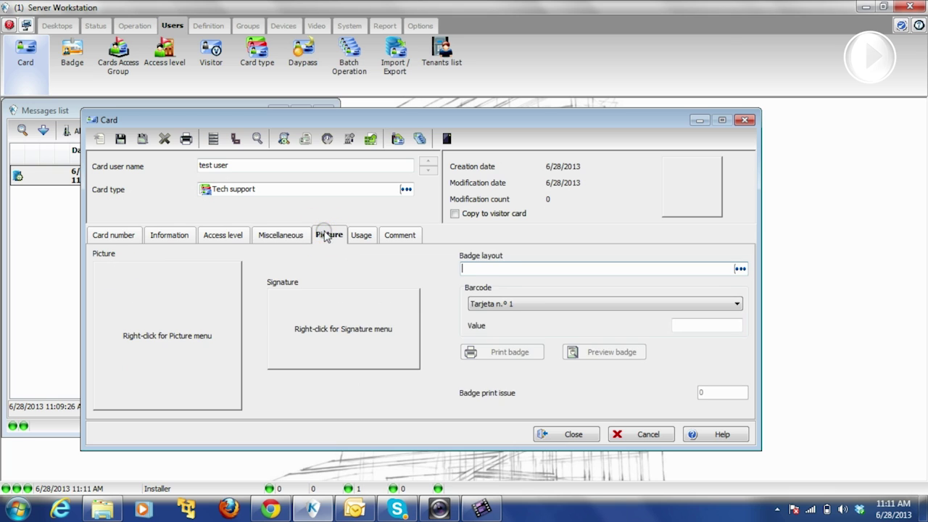
Step: Review the card's usage and comment settings, then save the test user card
{"action": "left_click", "coordinate": [355, 238]}
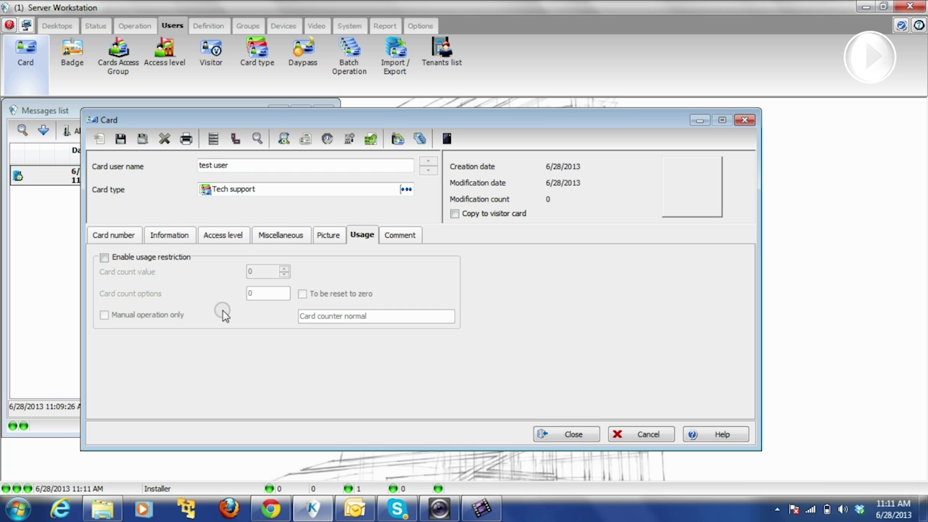
{"action": "left_click", "coordinate": [410, 234]}
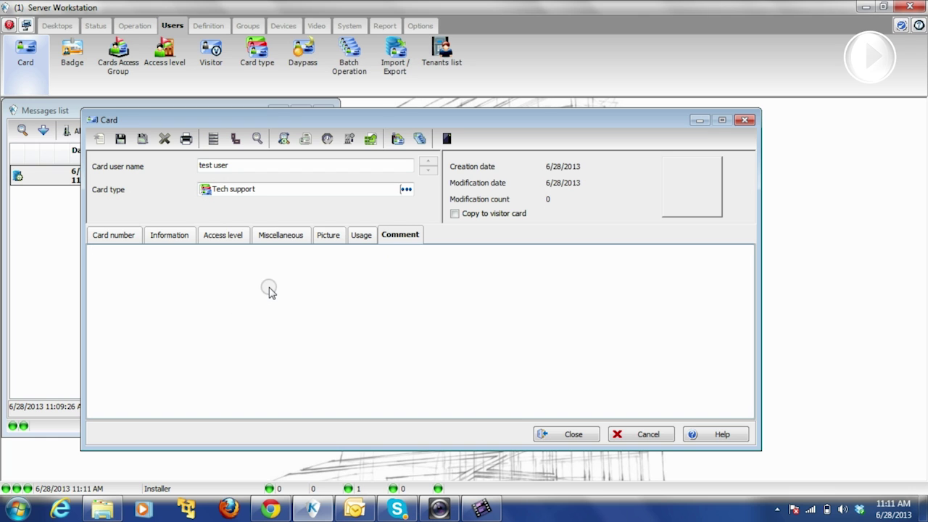
{"action": "left_click", "coordinate": [120, 139]}
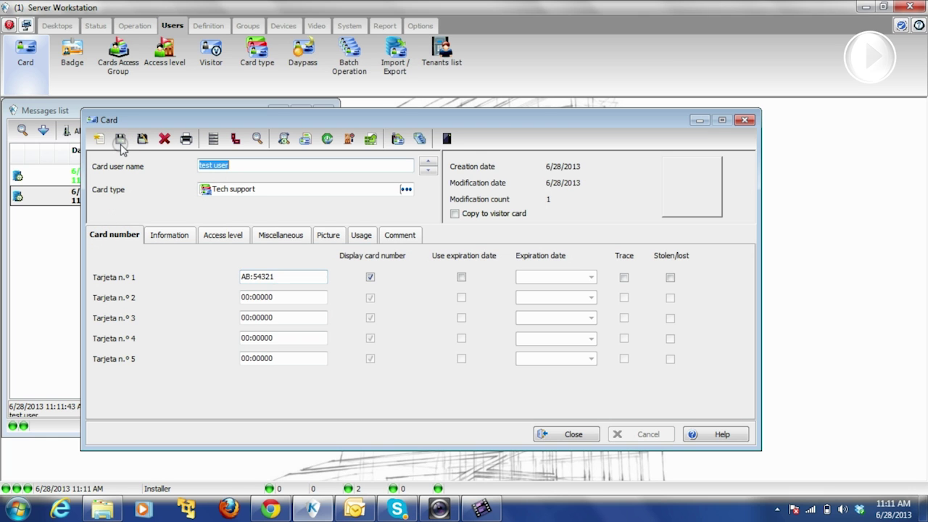
Step: Step through the card records until reaching one with no card type
{"action": "left_click", "coordinate": [429, 165]}
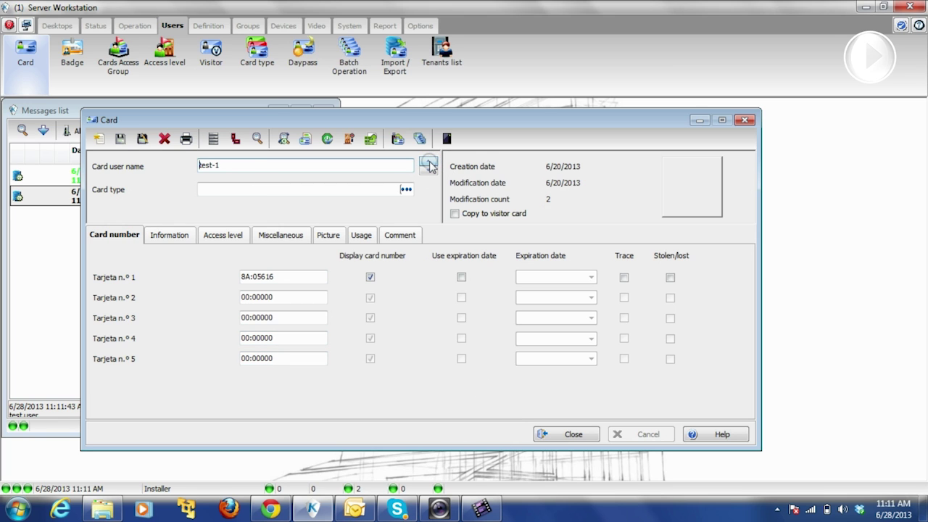
{"action": "left_click", "coordinate": [428, 173]}
{"action": "left_click", "coordinate": [429, 173]}
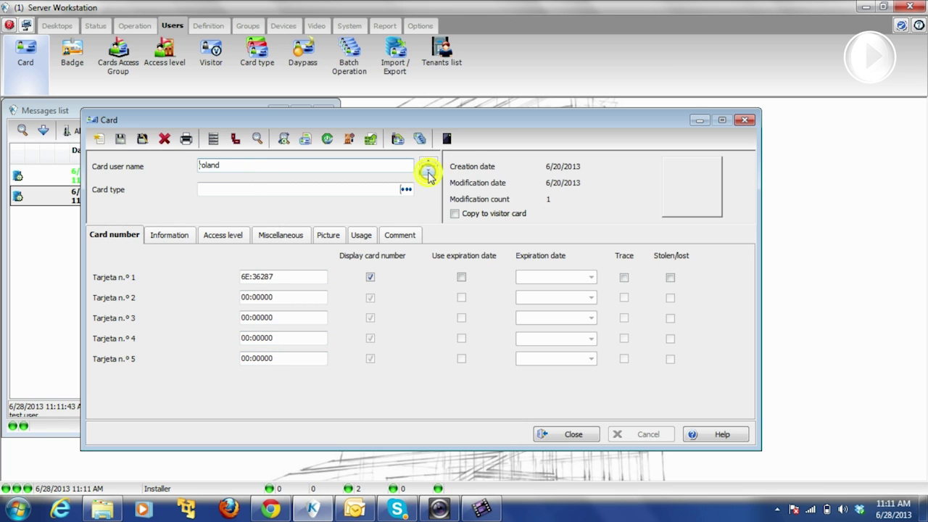
{"action": "left_click", "coordinate": [428, 173]}
{"action": "left_click", "coordinate": [428, 173]}
{"action": "left_click", "coordinate": [429, 173]}
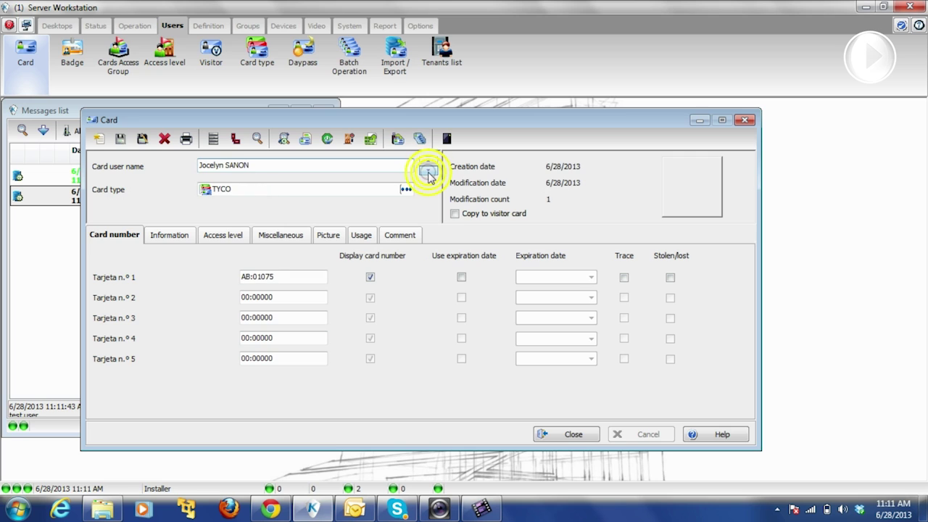
{"action": "left_click", "coordinate": [428, 173]}
{"action": "left_click", "coordinate": [430, 163]}
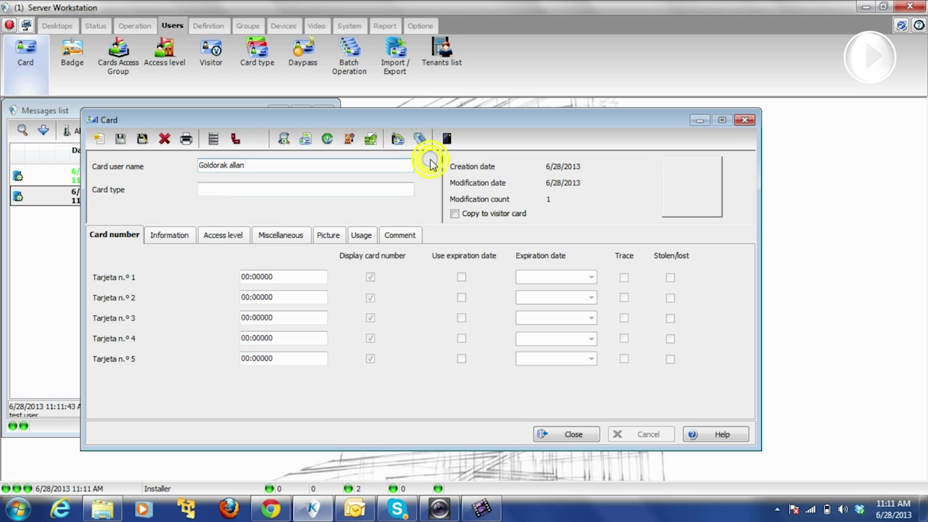
{"action": "left_click", "coordinate": [429, 164]}
{"action": "left_click", "coordinate": [430, 163]}
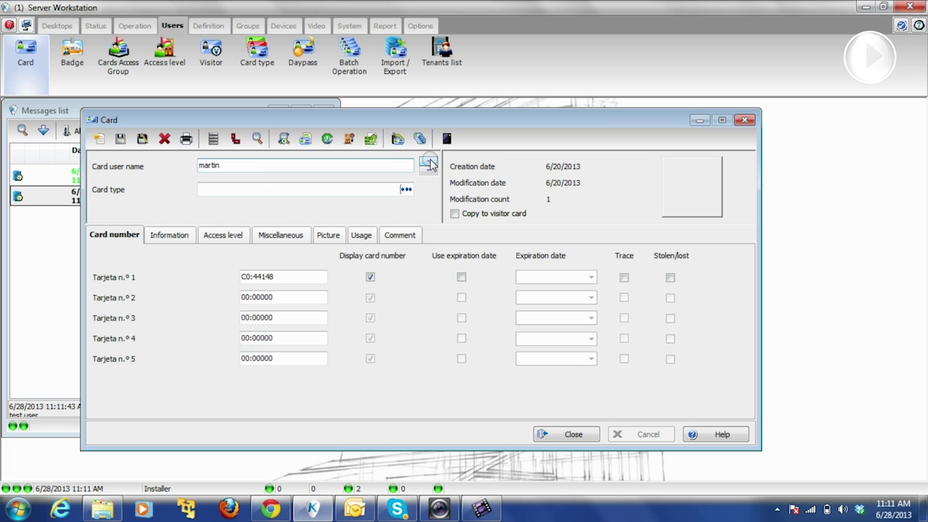
{"action": "left_click", "coordinate": [430, 164]}
Step: Assign the Kantech card type to this card and save it
{"action": "left_click", "coordinate": [406, 189]}
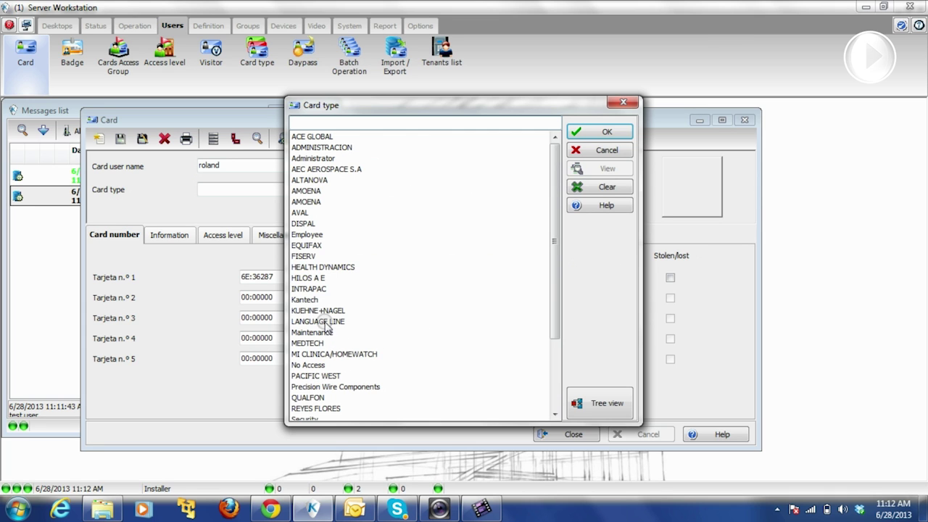
{"action": "left_click_drag", "start_coordinate": [555, 242], "coordinate": [551, 290]}
{"action": "left_click", "coordinate": [366, 256]}
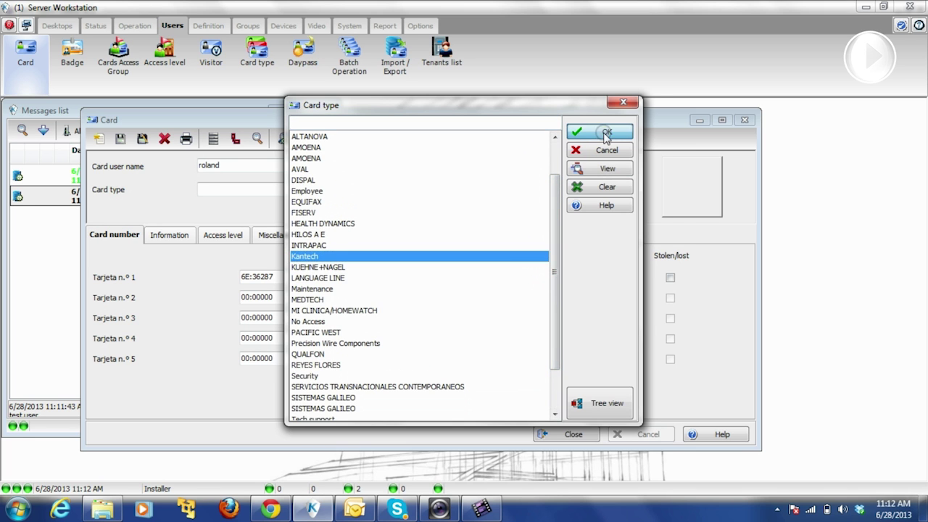
{"action": "left_click", "coordinate": [606, 133]}
{"action": "left_click", "coordinate": [118, 139]}
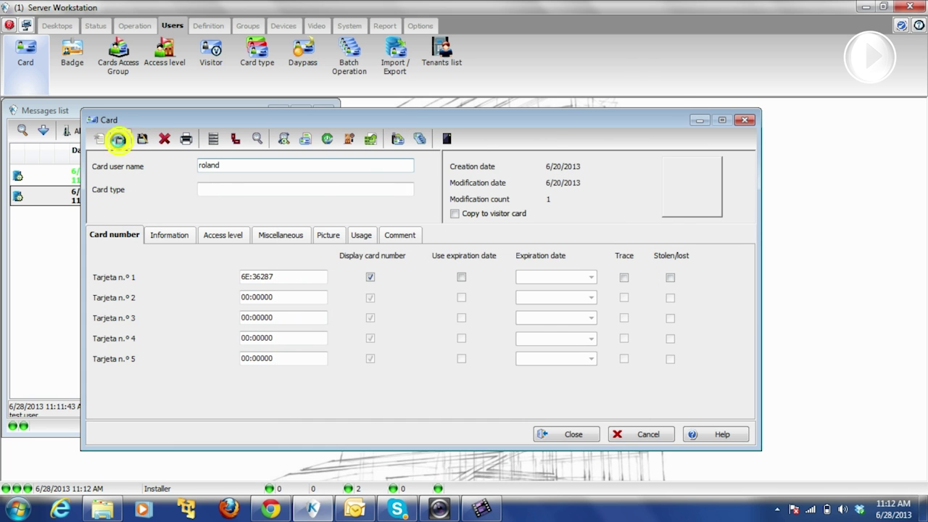
Step: Close the card editor, enlarge the Messages list, and reopen a blank Card window
{"action": "left_click", "coordinate": [426, 166]}
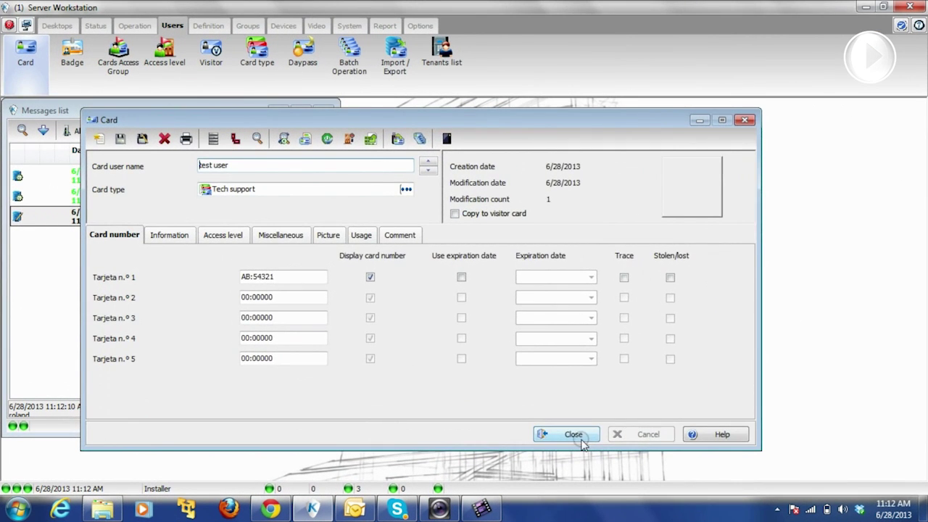
{"action": "left_click", "coordinate": [581, 439]}
{"action": "left_click", "coordinate": [304, 111]}
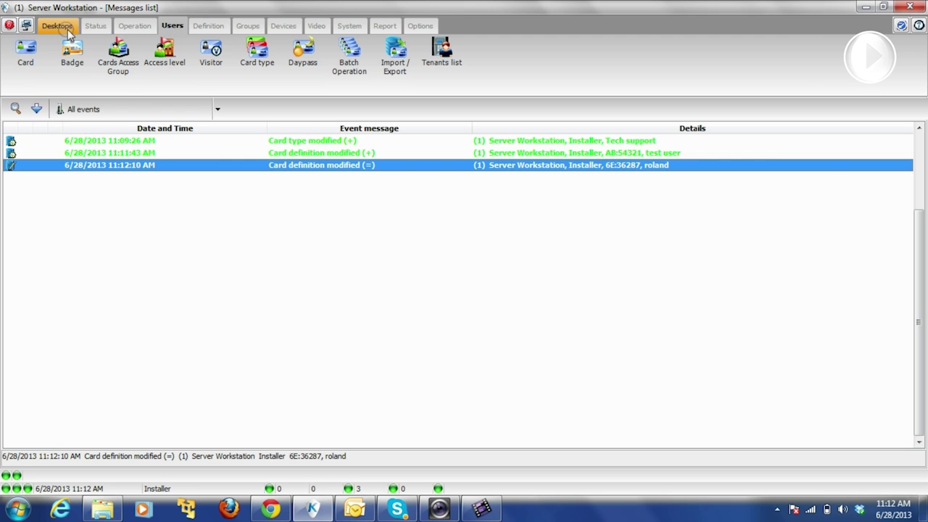
{"action": "left_click", "coordinate": [172, 26]}
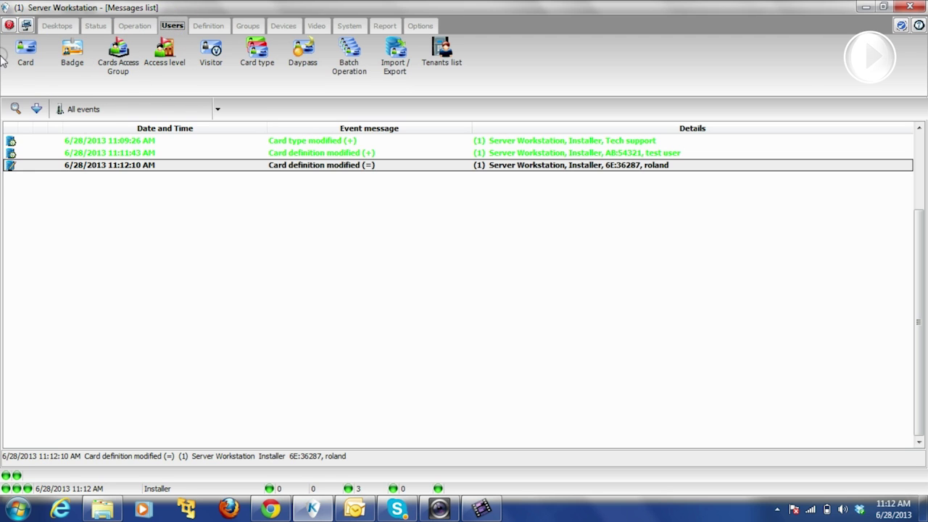
{"action": "left_click", "coordinate": [25, 58]}
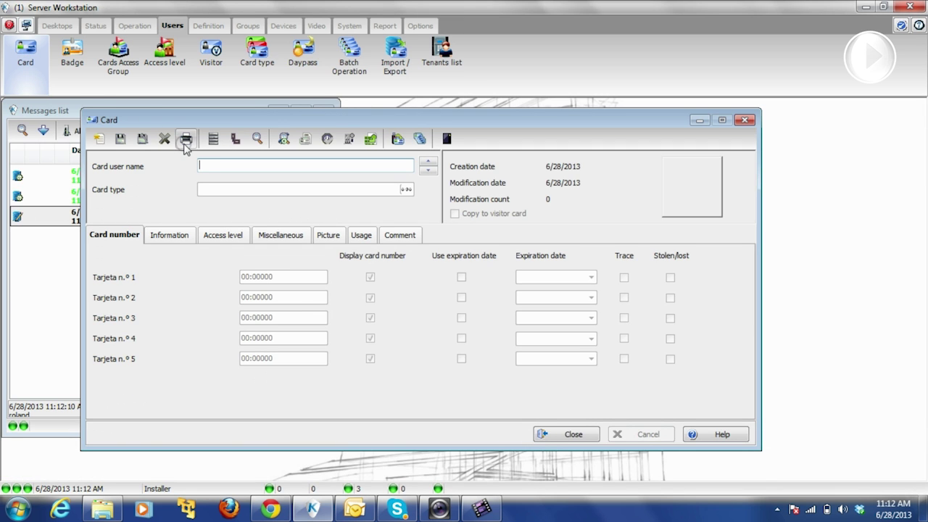
Step: Index the card report by Marca with Filter and Print selected fields checked, then preview it
{"action": "left_click", "coordinate": [186, 141]}
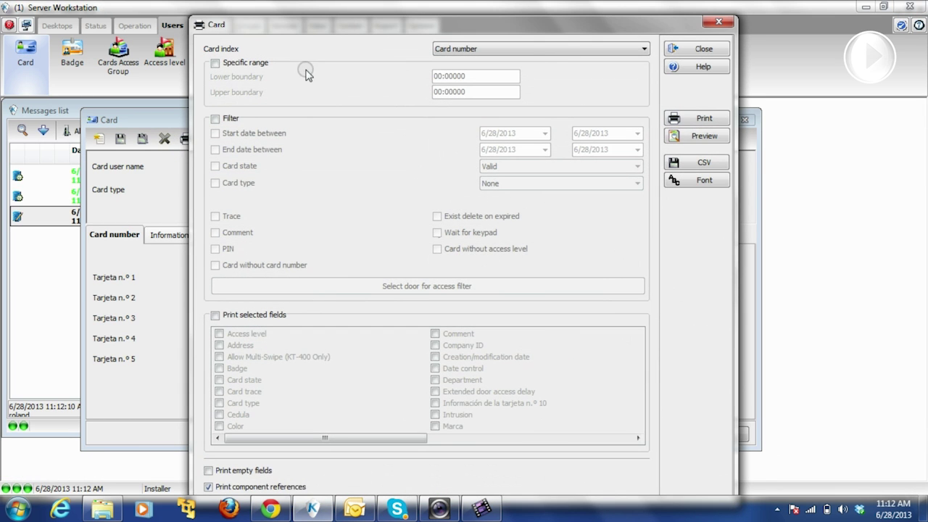
{"action": "left_click_drag", "start_coordinate": [323, 31], "coordinate": [305, 16]}
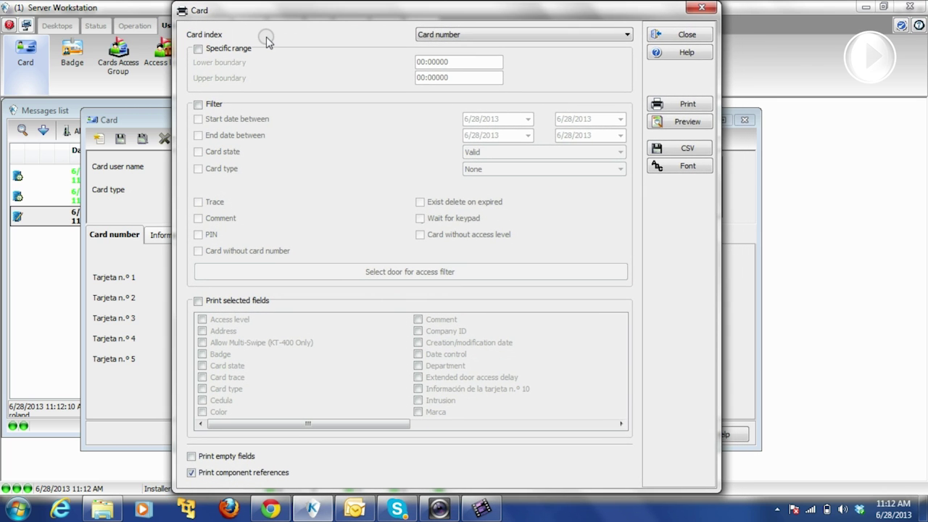
{"action": "left_click", "coordinate": [454, 35]}
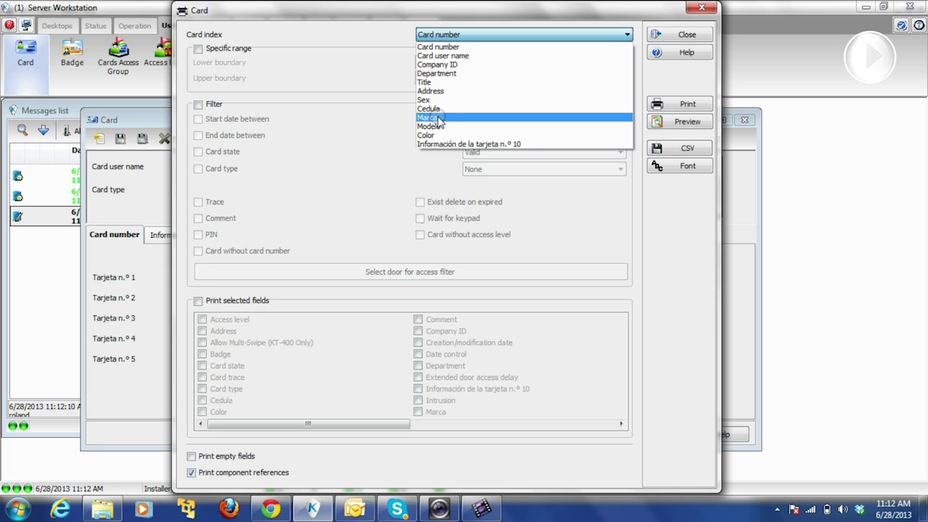
{"action": "left_click", "coordinate": [439, 118]}
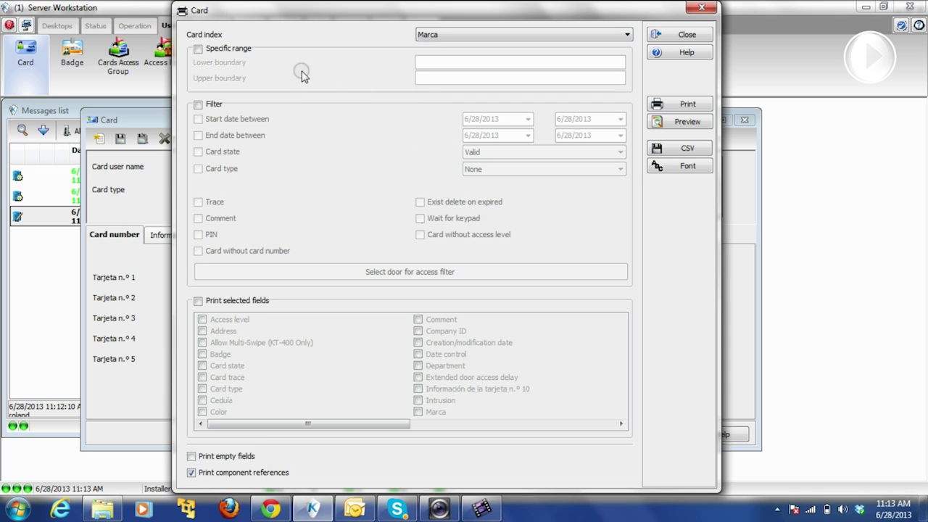
{"action": "left_click", "coordinate": [199, 107]}
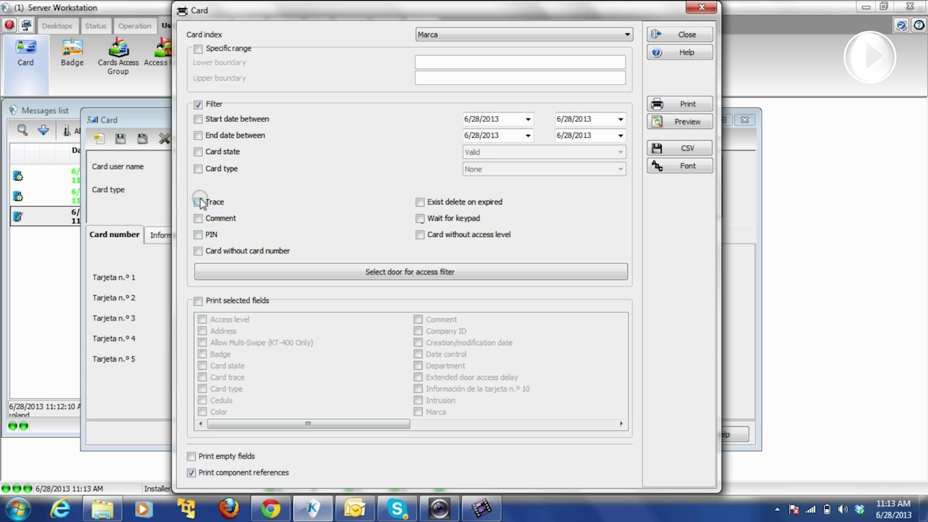
{"action": "left_click", "coordinate": [198, 301]}
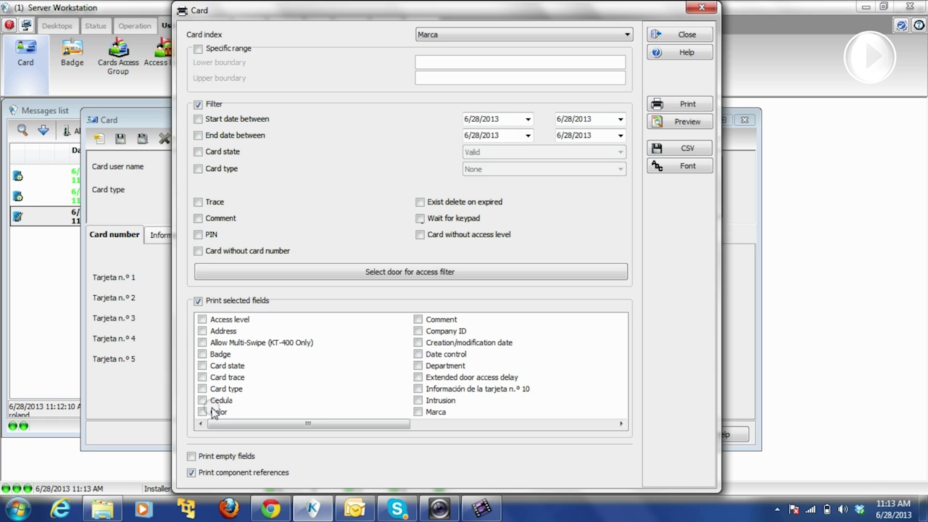
{"action": "left_click", "coordinate": [695, 122]}
{"action": "left_click", "coordinate": [614, 169]}
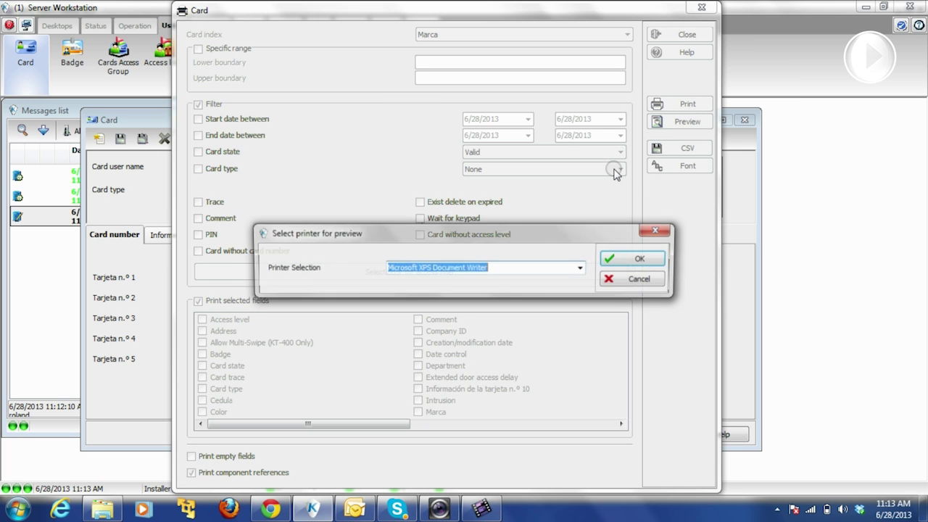
{"action": "left_click", "coordinate": [619, 261]}
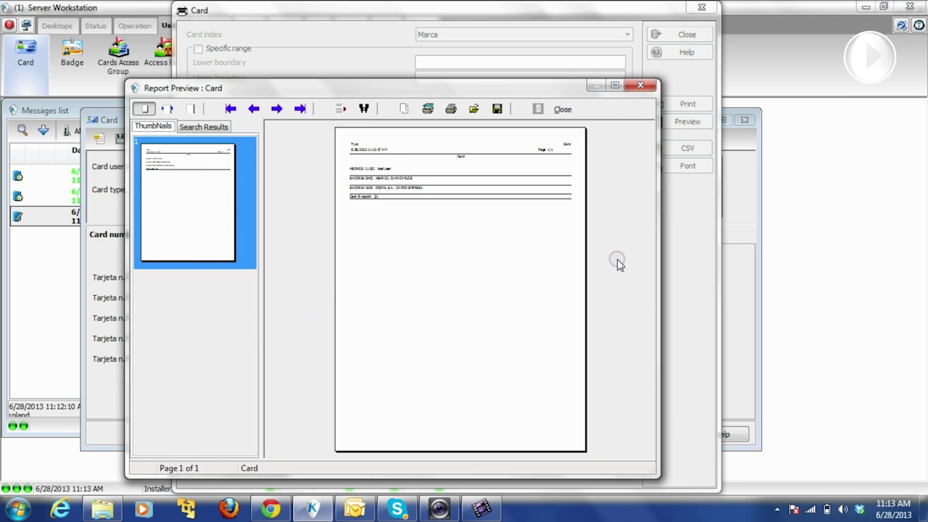
{"action": "left_click", "coordinate": [167, 109]}
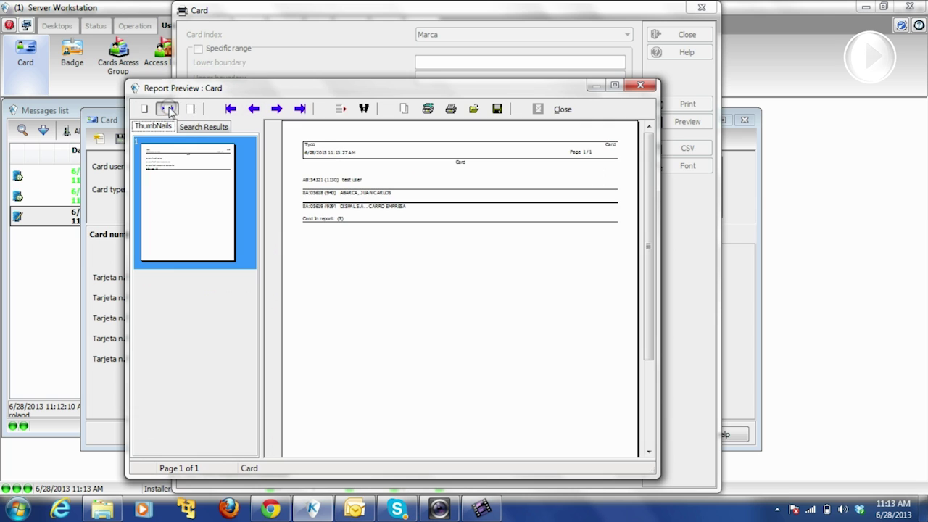
{"action": "left_click", "coordinate": [614, 84]}
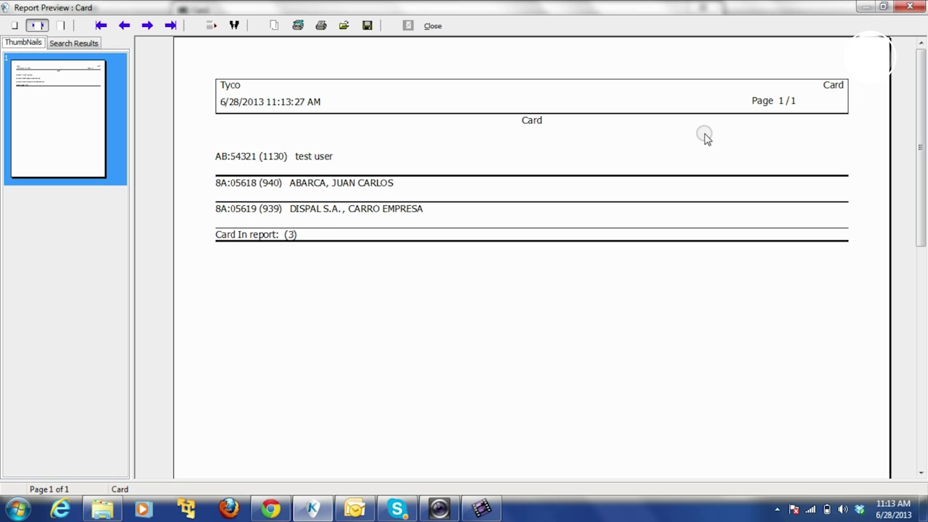
{"action": "left_click", "coordinate": [912, 9]}
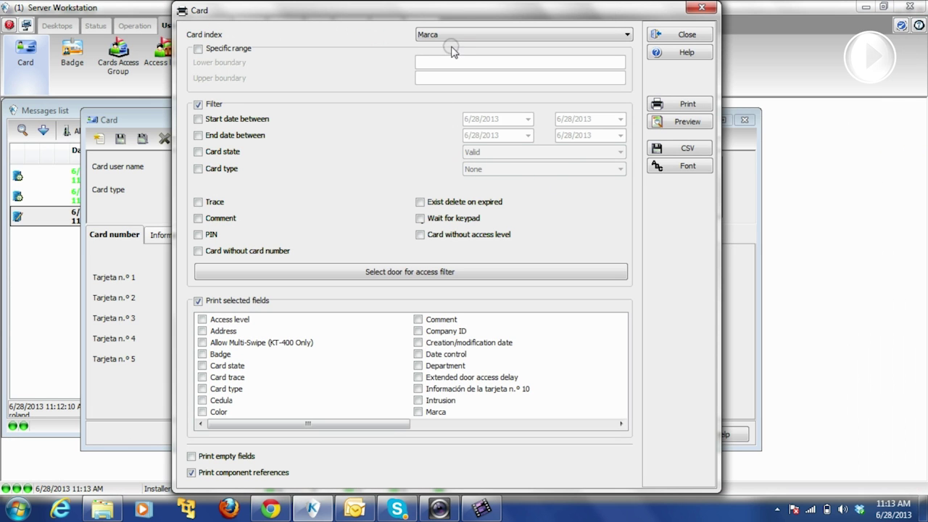
Step: Re-index the card report by Title and preview it maximized at 100% zoom
{"action": "left_click", "coordinate": [448, 34]}
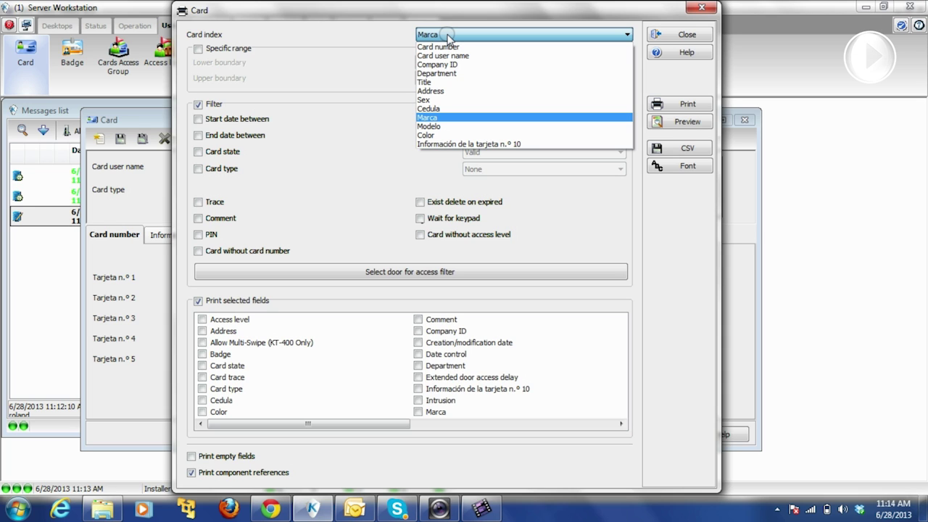
{"action": "left_click", "coordinate": [443, 84]}
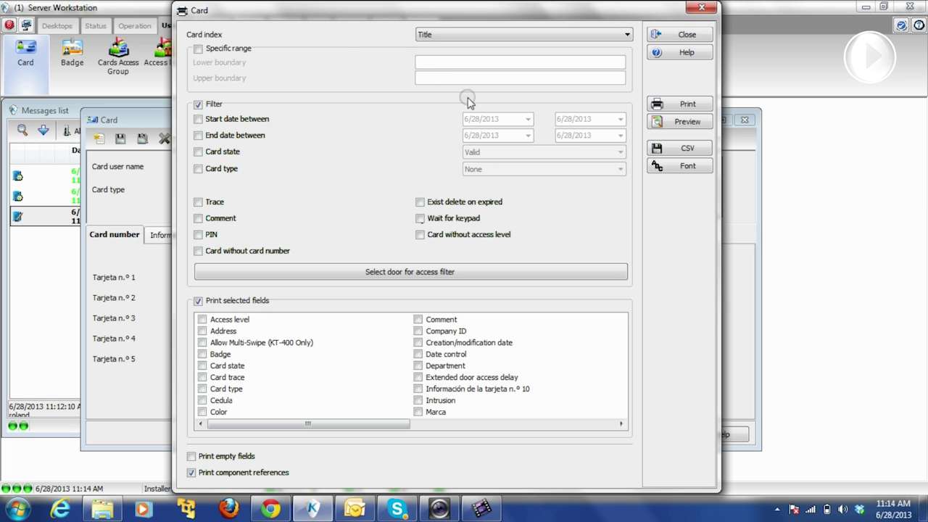
{"action": "left_click", "coordinate": [662, 125]}
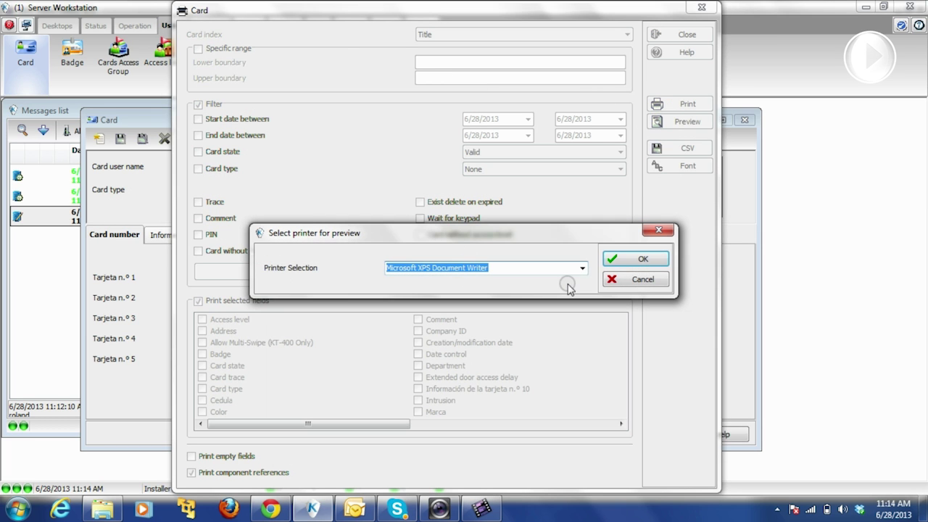
{"action": "left_click", "coordinate": [627, 261]}
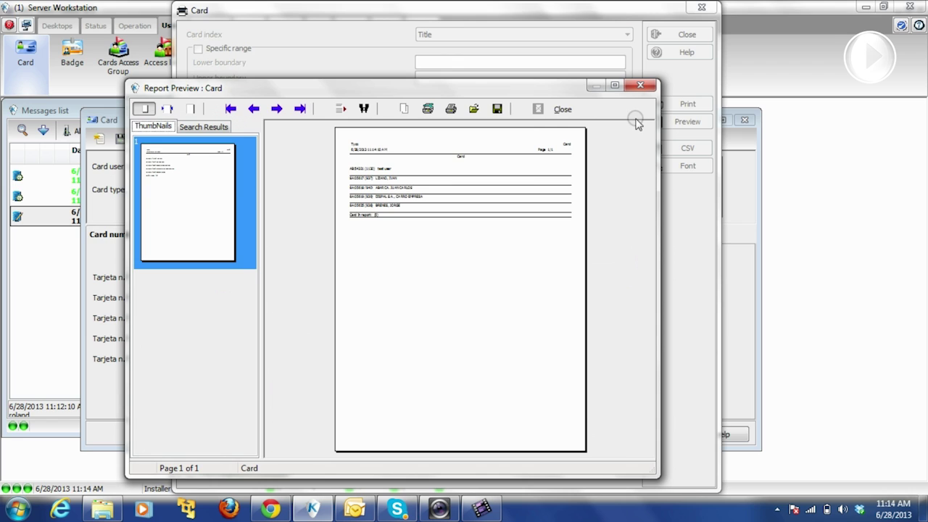
{"action": "left_click", "coordinate": [613, 87]}
{"action": "left_click", "coordinate": [37, 25]}
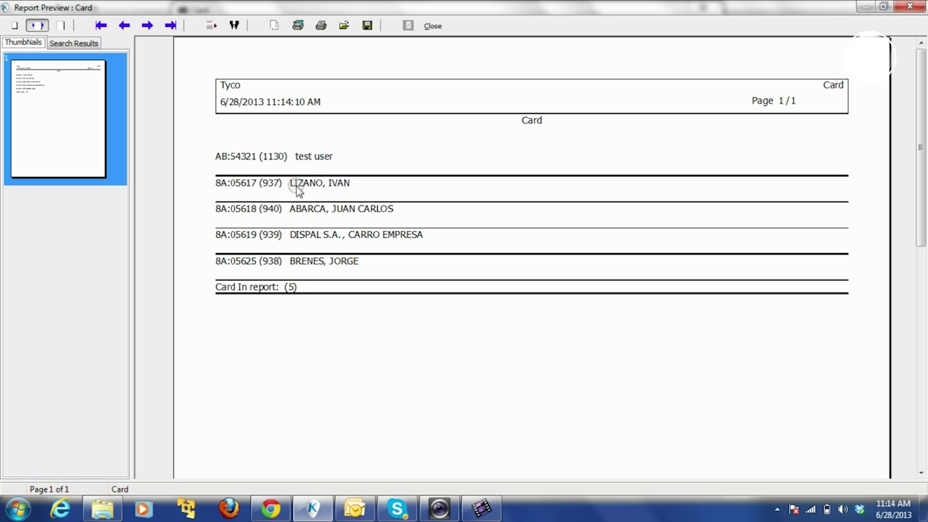
Step: Close the report, step through eight cardholder records, and view the GERENTE GENERAL card's Information tab
{"action": "left_click", "coordinate": [432, 26]}
{"action": "left_click", "coordinate": [714, 35]}
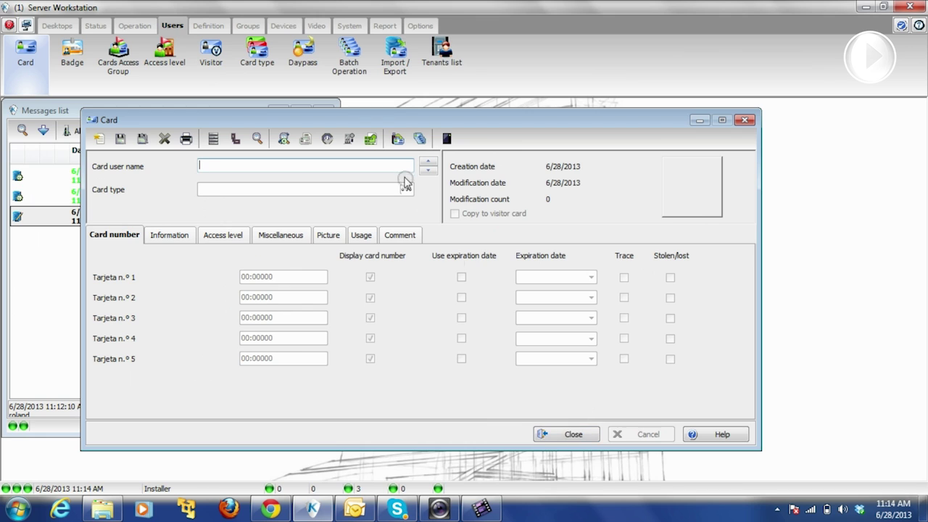
{"action": "left_click", "coordinate": [428, 170]}
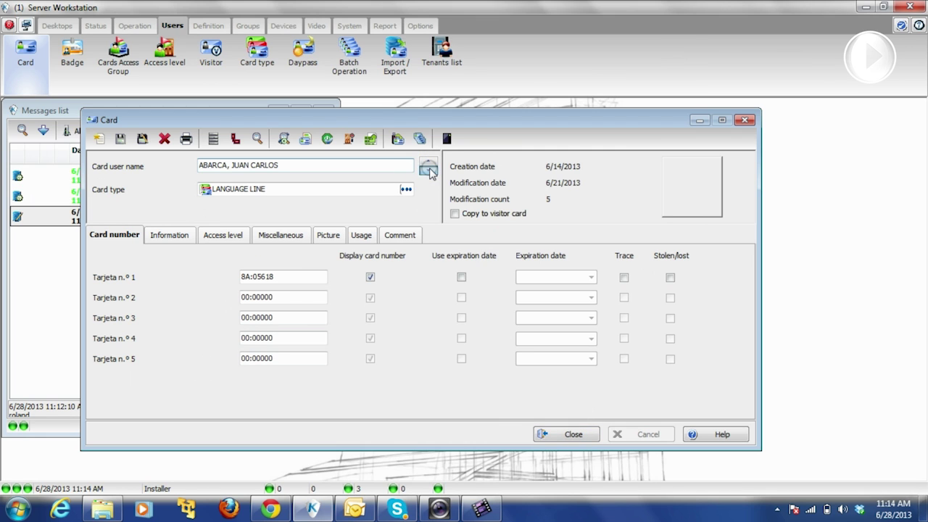
{"action": "left_click", "coordinate": [427, 164]}
{"action": "left_click", "coordinate": [428, 164]}
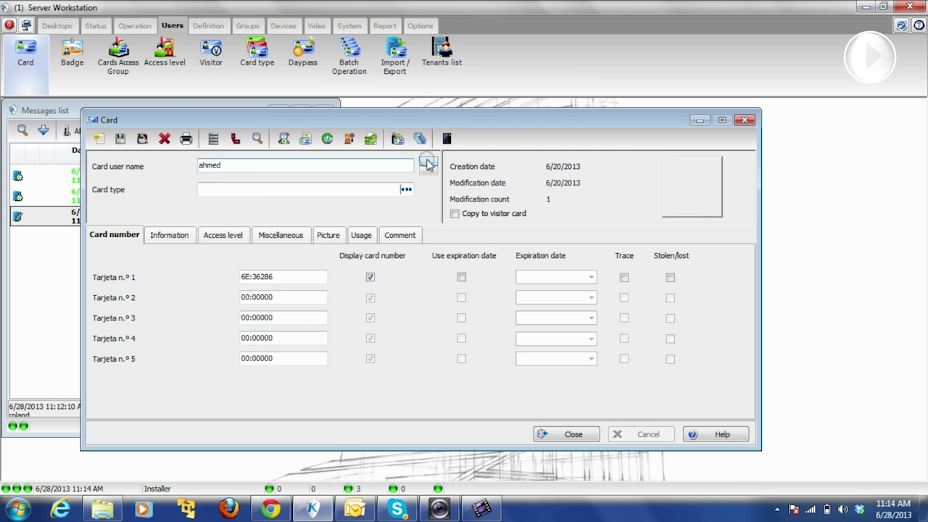
{"action": "left_click", "coordinate": [428, 164]}
{"action": "left_click", "coordinate": [428, 164]}
{"action": "left_click", "coordinate": [428, 164]}
{"action": "left_click", "coordinate": [428, 164]}
{"action": "left_click", "coordinate": [427, 165]}
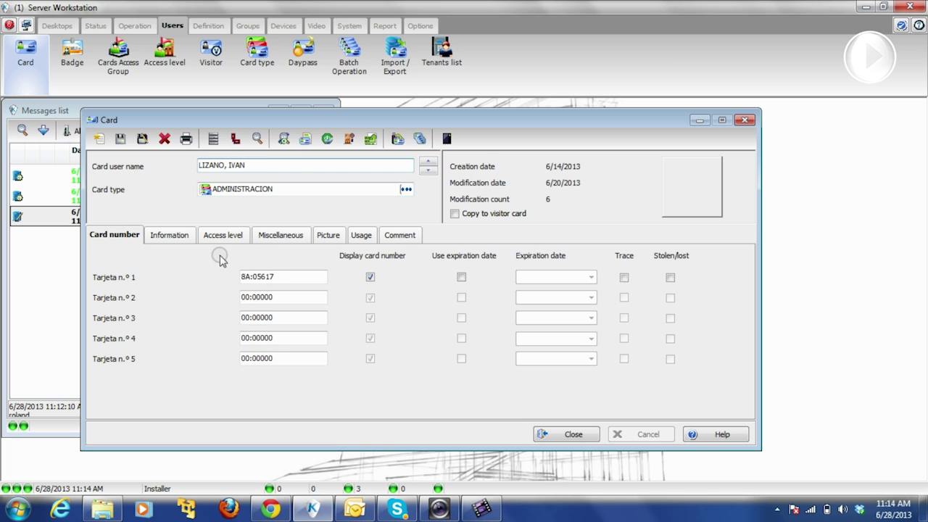
{"action": "left_click", "coordinate": [164, 237]}
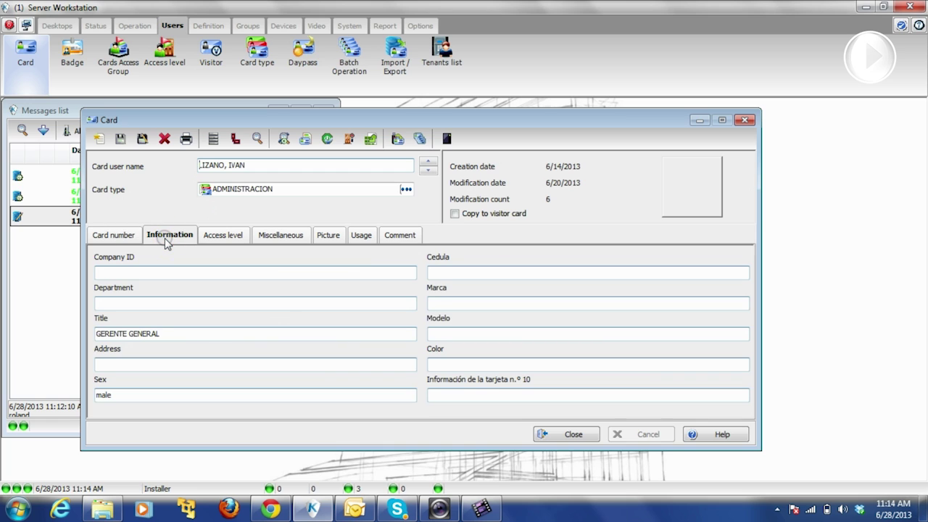
{"action": "left_click", "coordinate": [154, 324]}
Step: Close the cardholder record, maximize the Messages list, and reopen the Card window
{"action": "left_click", "coordinate": [565, 437]}
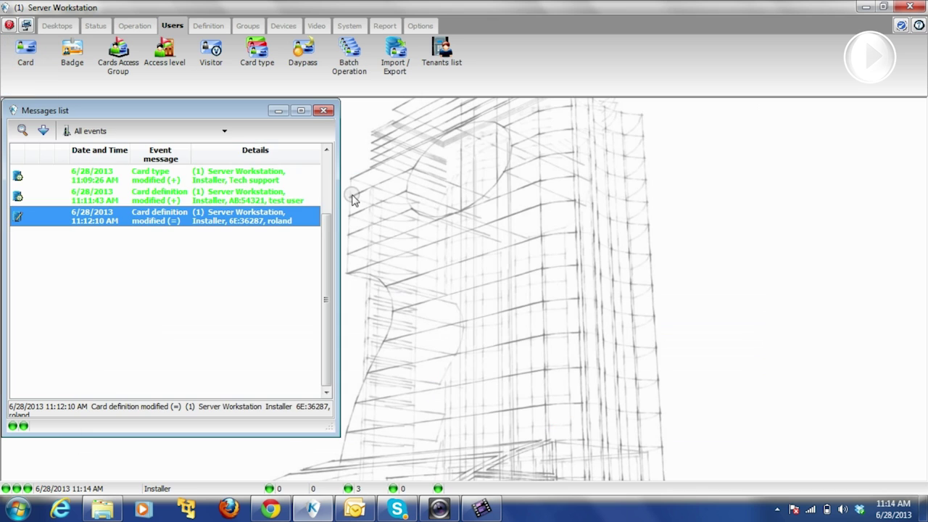
{"action": "left_click", "coordinate": [301, 110]}
{"action": "left_click", "coordinate": [174, 55]}
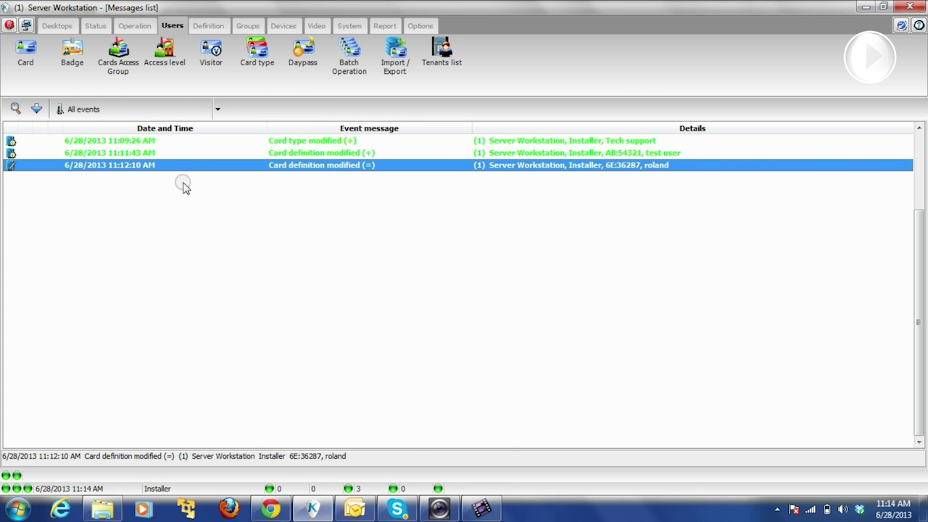
{"action": "left_click", "coordinate": [31, 59]}
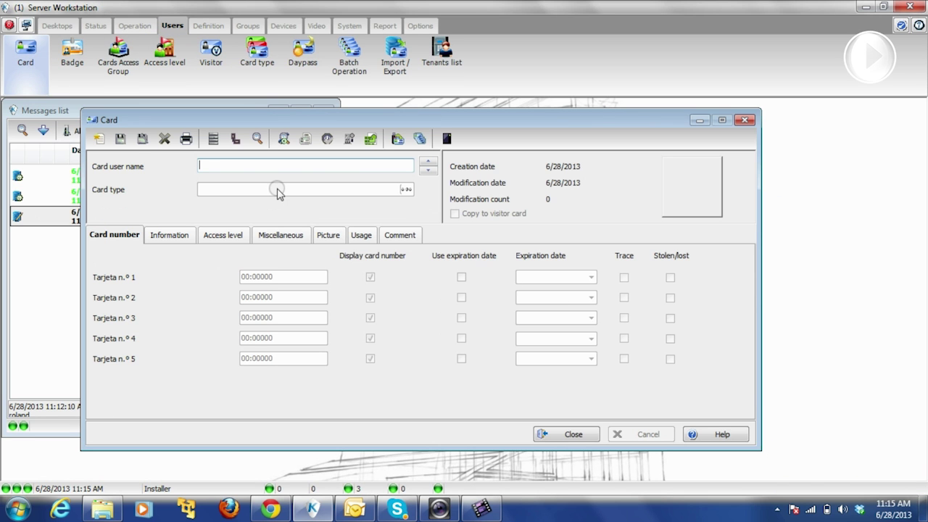
Step: Reopen the card report options indexed by Card number, with specific range and filtering enabled
{"action": "left_click", "coordinate": [182, 141]}
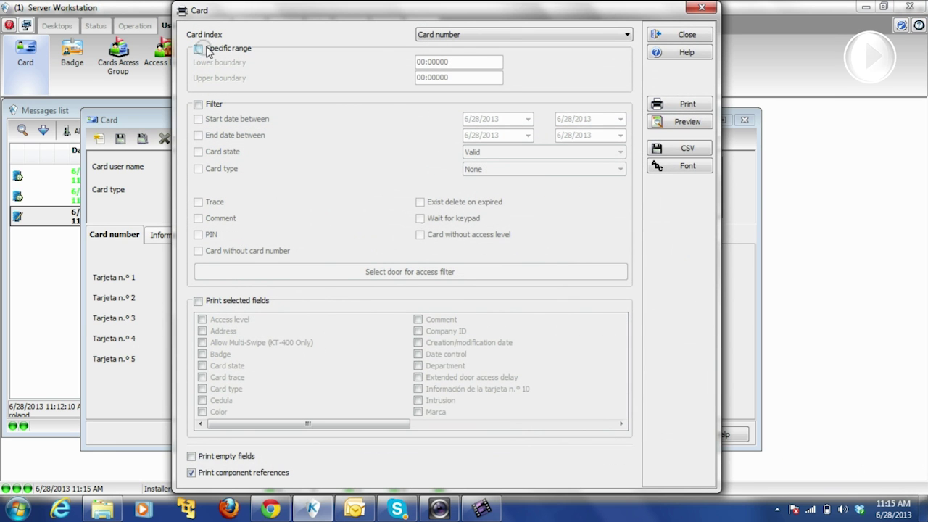
{"action": "left_click", "coordinate": [435, 35]}
{"action": "left_click", "coordinate": [428, 34]}
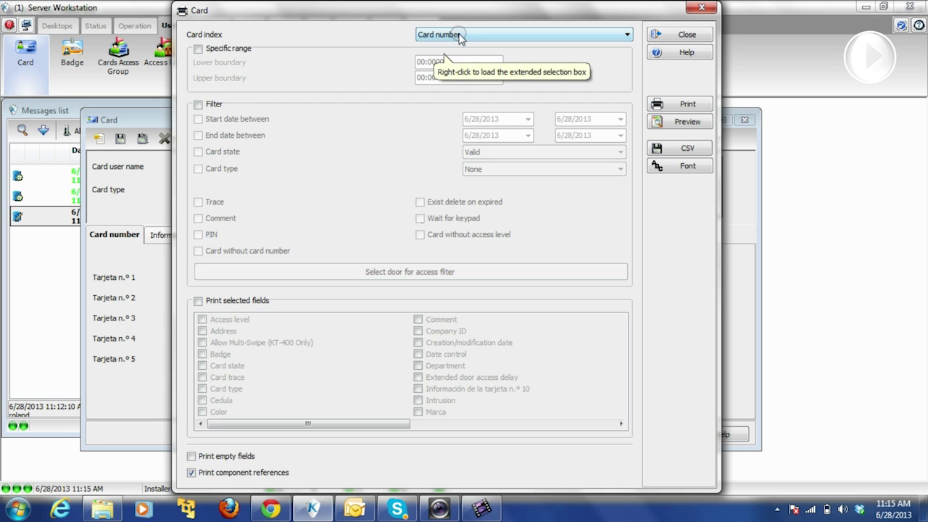
{"action": "left_click", "coordinate": [198, 49]}
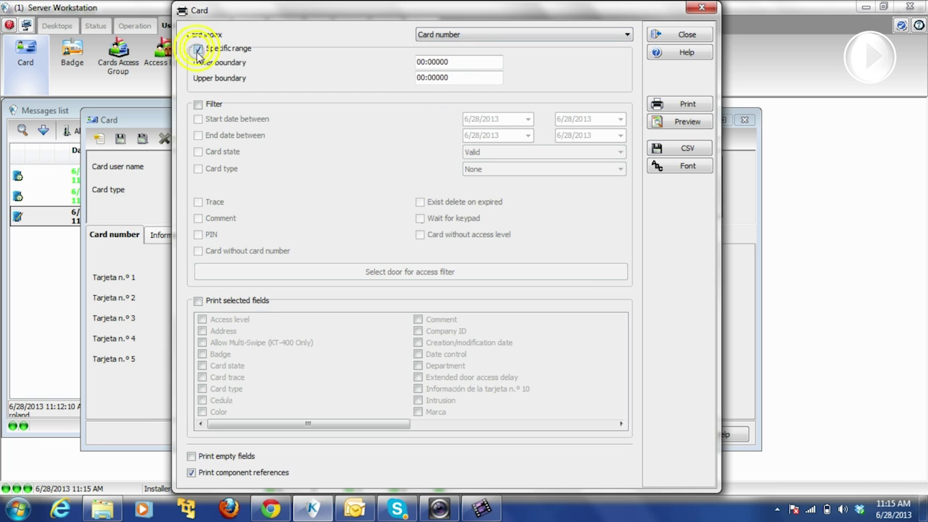
{"action": "left_click", "coordinate": [197, 103]}
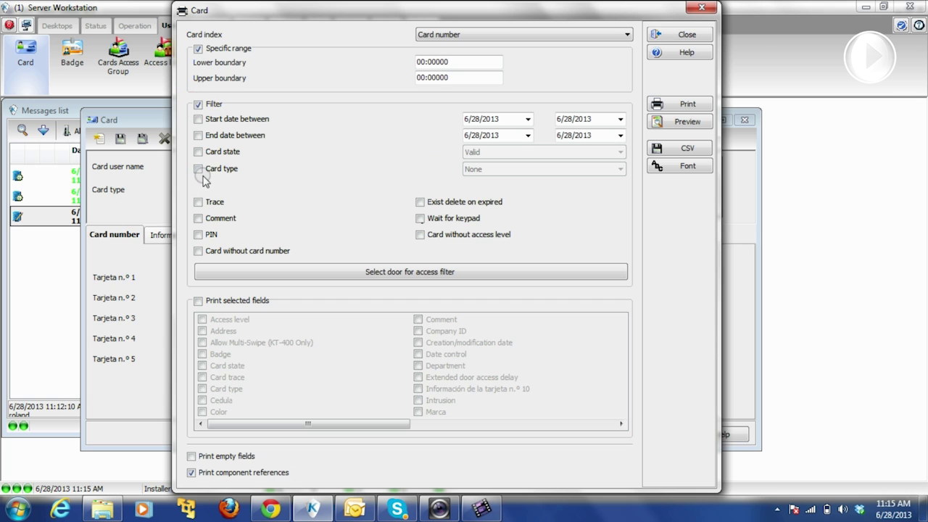
Step: Leave the card type filter off and enable Print selected fields
{"action": "left_click", "coordinate": [198, 168]}
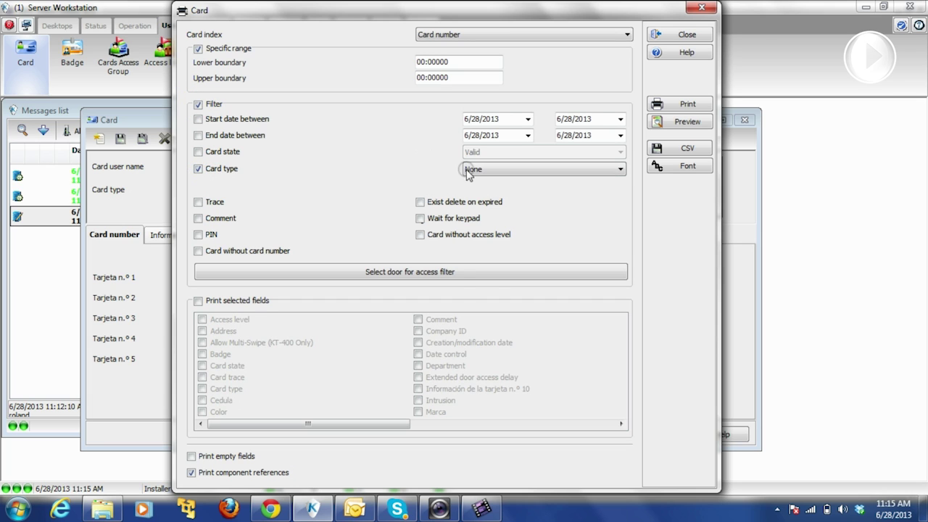
{"action": "left_click", "coordinate": [467, 170]}
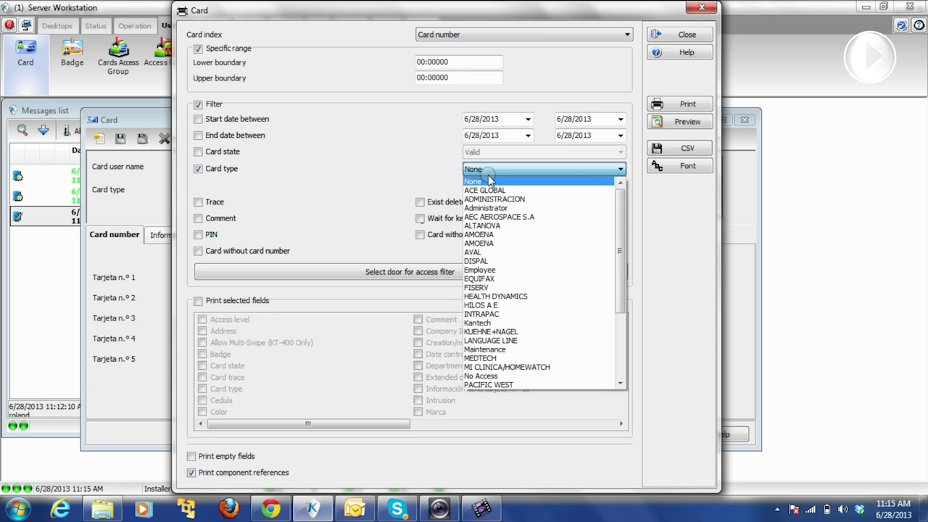
{"action": "left_click", "coordinate": [199, 169]}
{"action": "left_click", "coordinate": [199, 169]}
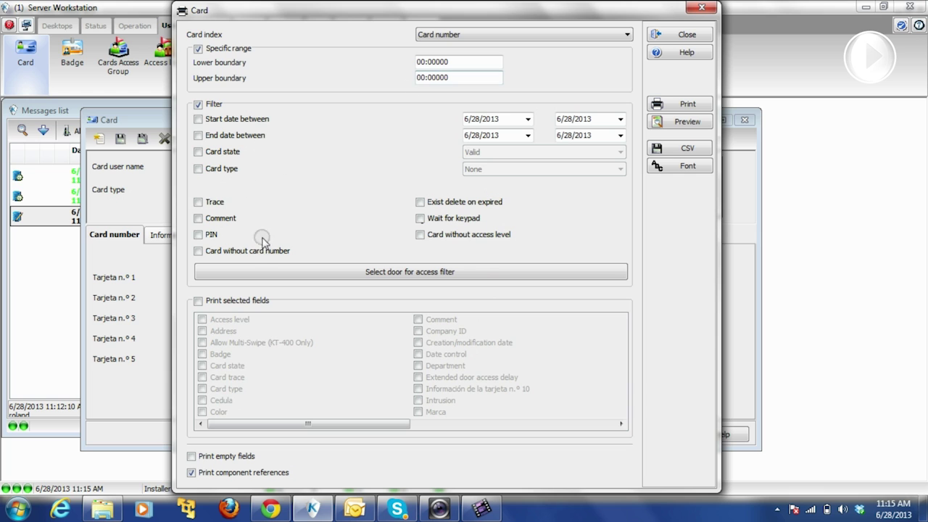
{"action": "left_click", "coordinate": [198, 301]}
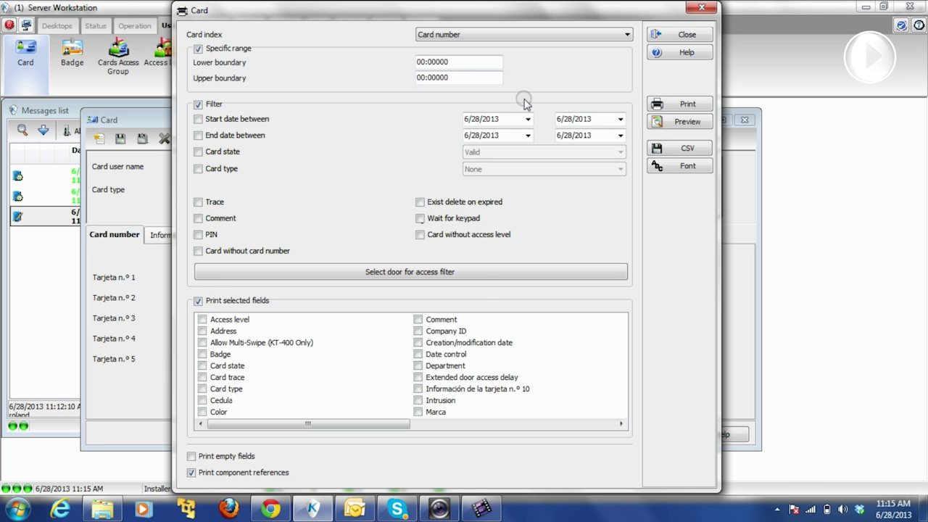
Step: Preview the Card-number-indexed report maximized at page width and scroll through its 13 cards
{"action": "left_click", "coordinate": [658, 127]}
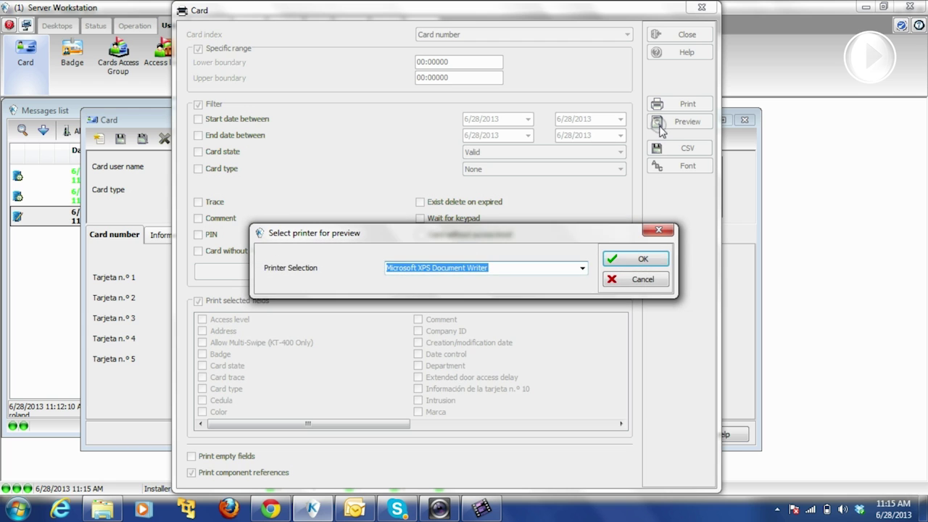
{"action": "left_click", "coordinate": [634, 260]}
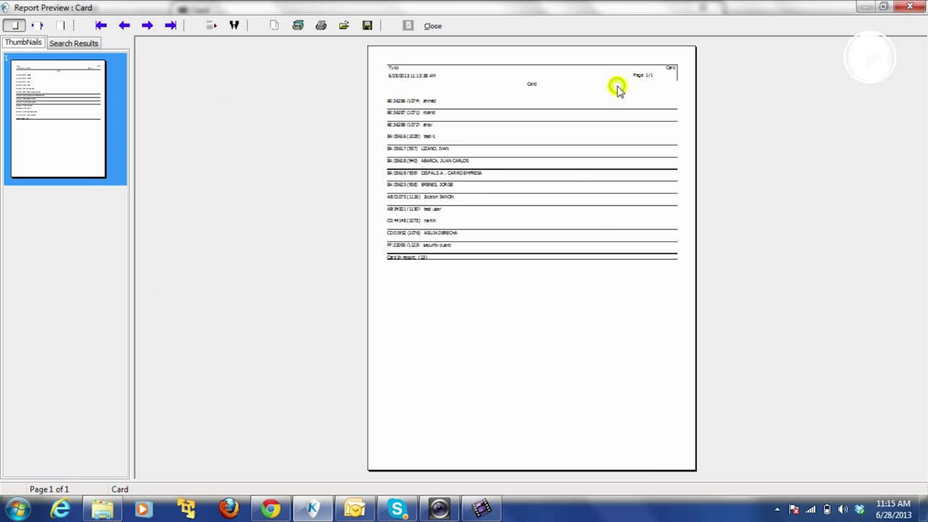
{"action": "left_click", "coordinate": [613, 85]}
{"action": "left_click", "coordinate": [36, 26]}
{"action": "left_click_drag", "start_coordinate": [921, 151], "coordinate": [922, 247]}
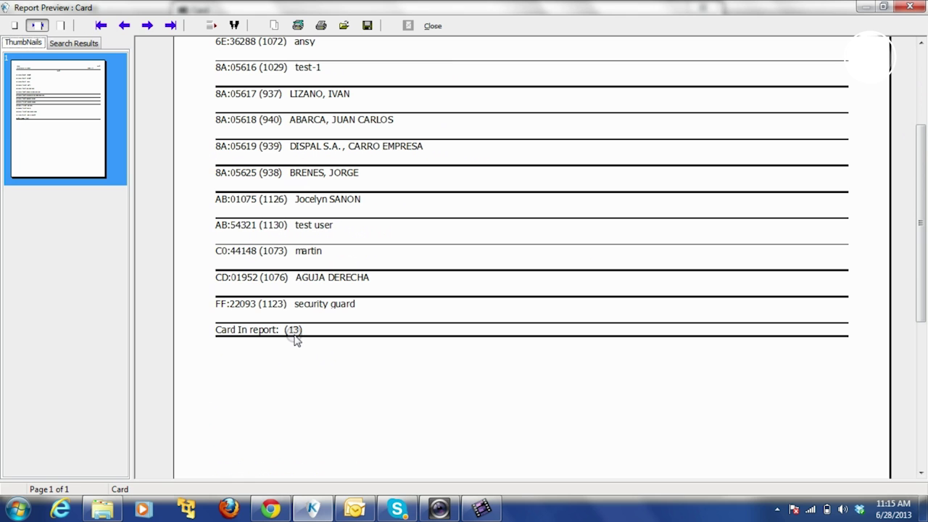
{"action": "left_click_drag", "start_coordinate": [921, 259], "coordinate": [889, 149]}
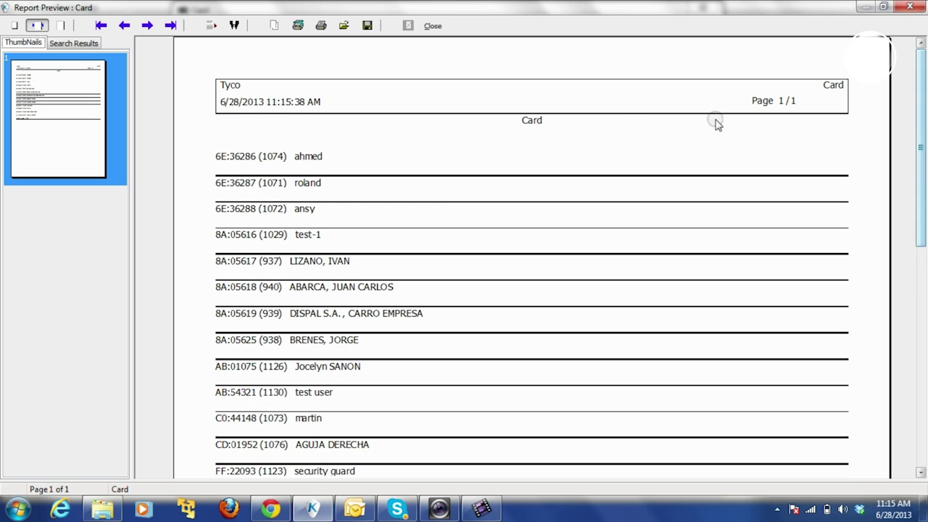
Step: Close the preview and filter the card report to the Kantech card type
{"action": "left_click", "coordinate": [433, 26]}
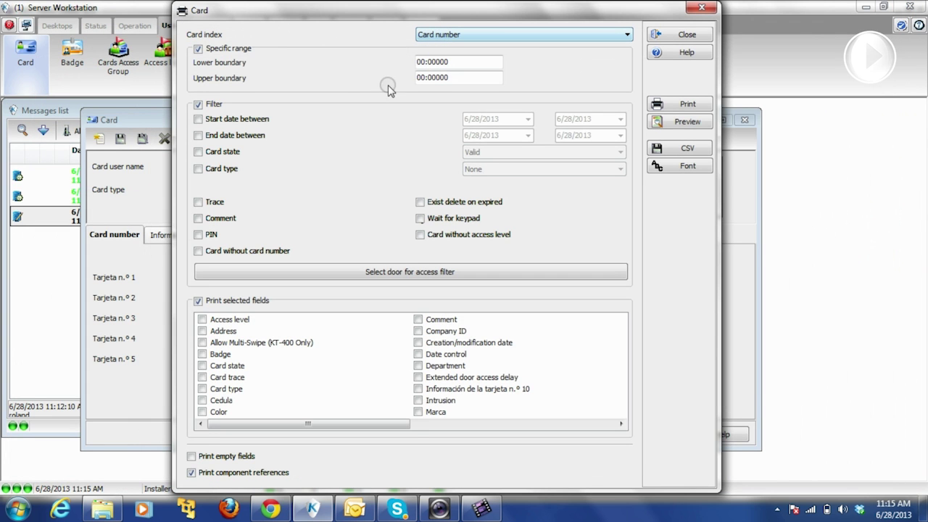
{"action": "left_click", "coordinate": [199, 169]}
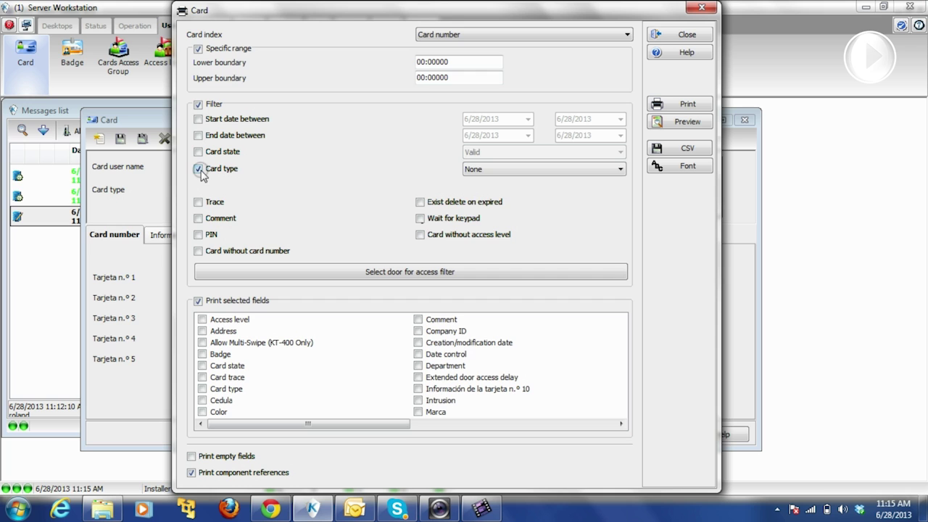
{"action": "left_click", "coordinate": [484, 172]}
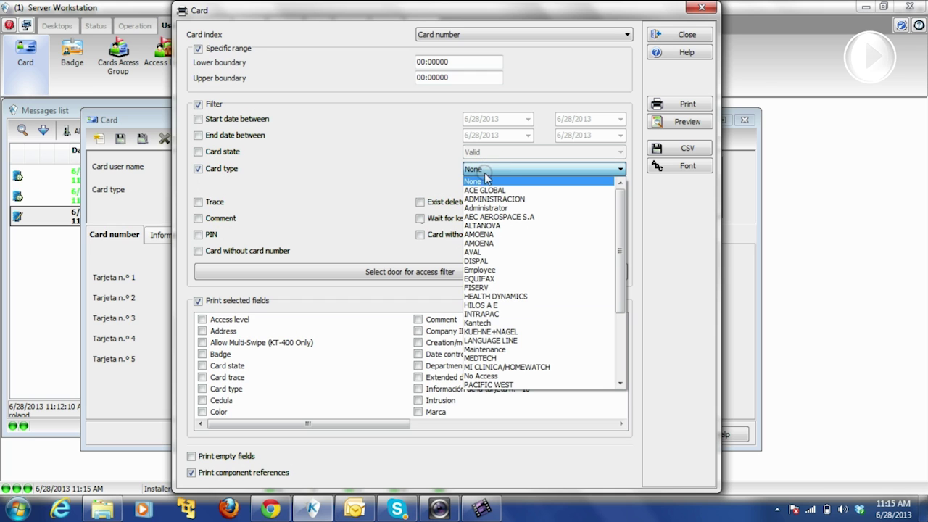
{"action": "left_click", "coordinate": [495, 323]}
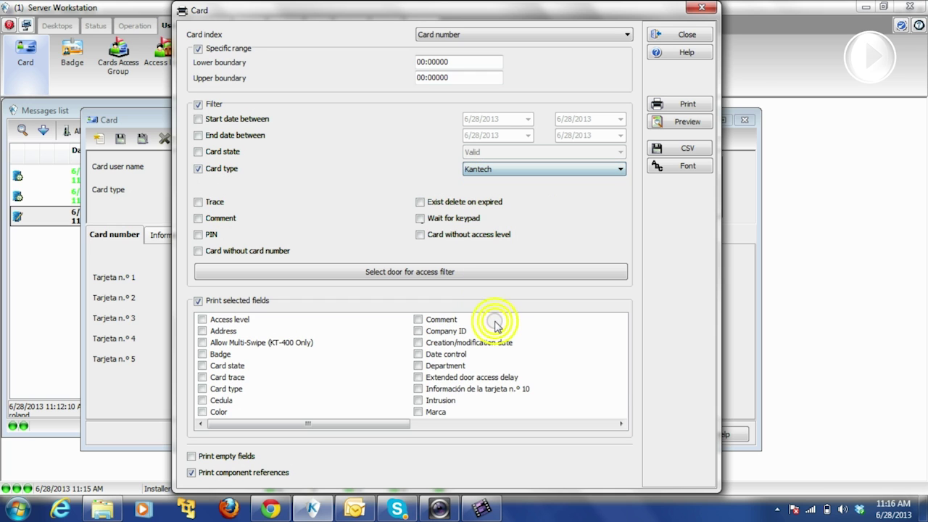
Step: Preview the Kantech-filtered report maximized at page width, showing a single card
{"action": "left_click", "coordinate": [683, 122]}
{"action": "left_click", "coordinate": [624, 263]}
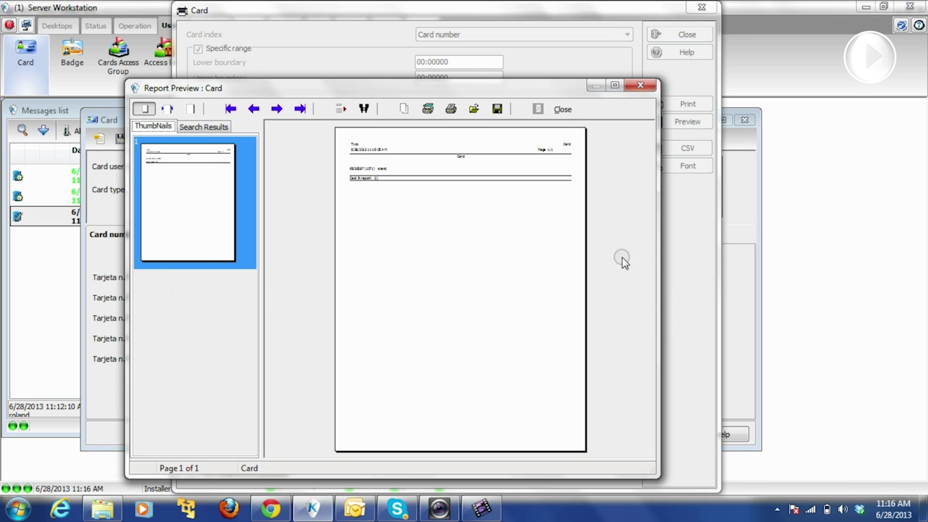
{"action": "left_click", "coordinate": [618, 87]}
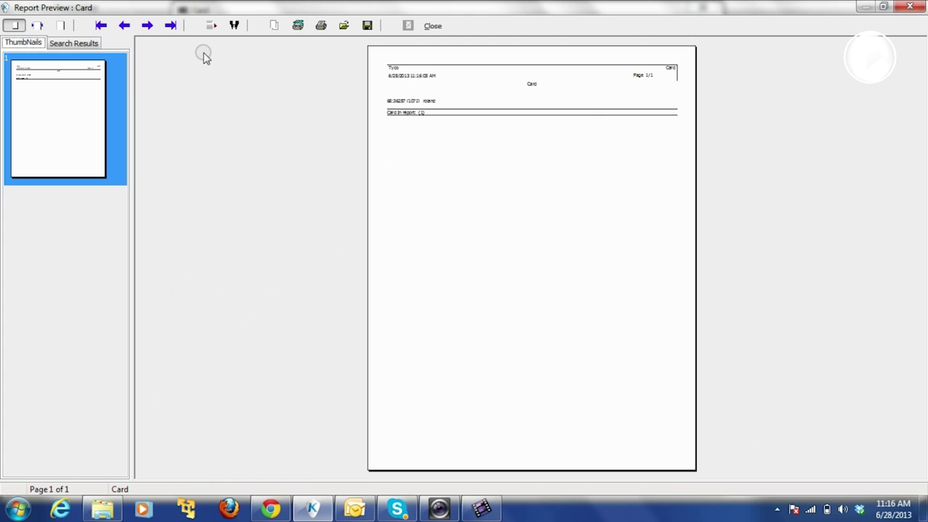
{"action": "left_click", "coordinate": [37, 25]}
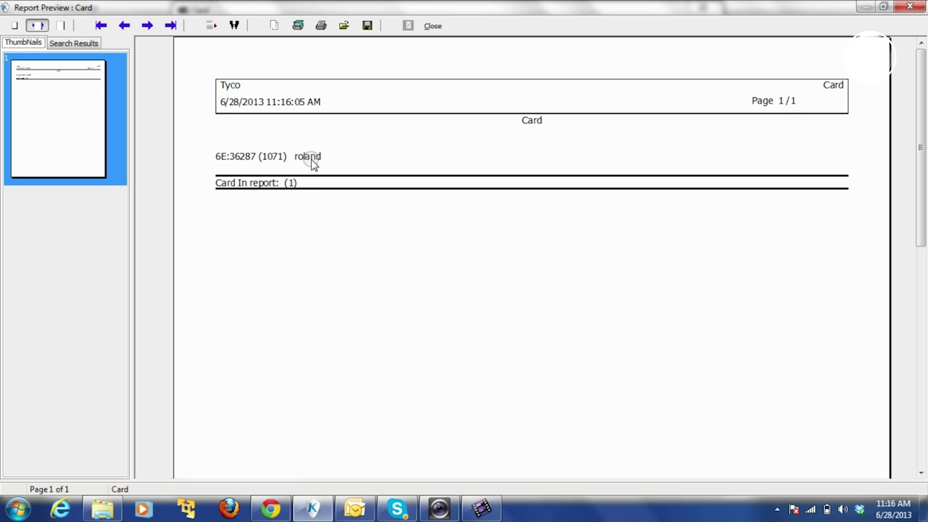
Step: Close the preview, clear the Kantech card type filter, select Cedula and Department, and preview
{"action": "left_click", "coordinate": [432, 26]}
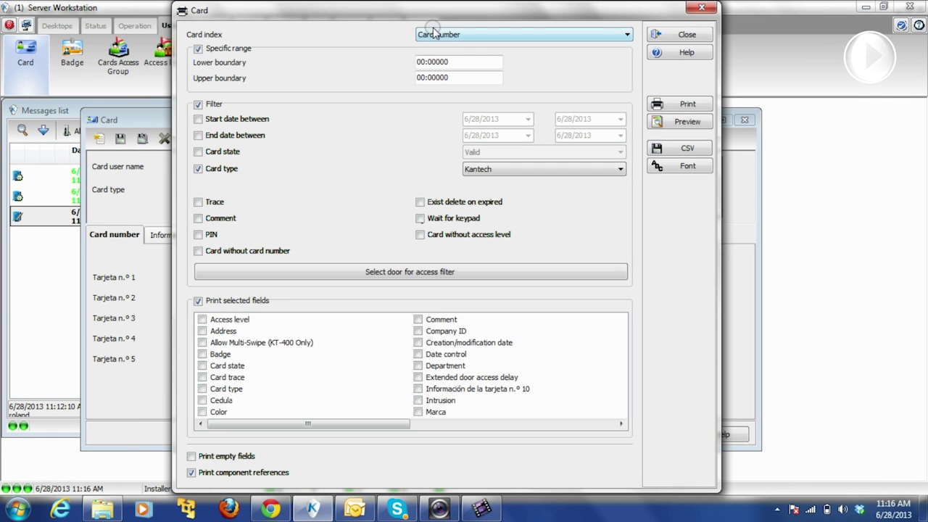
{"action": "left_click", "coordinate": [199, 170]}
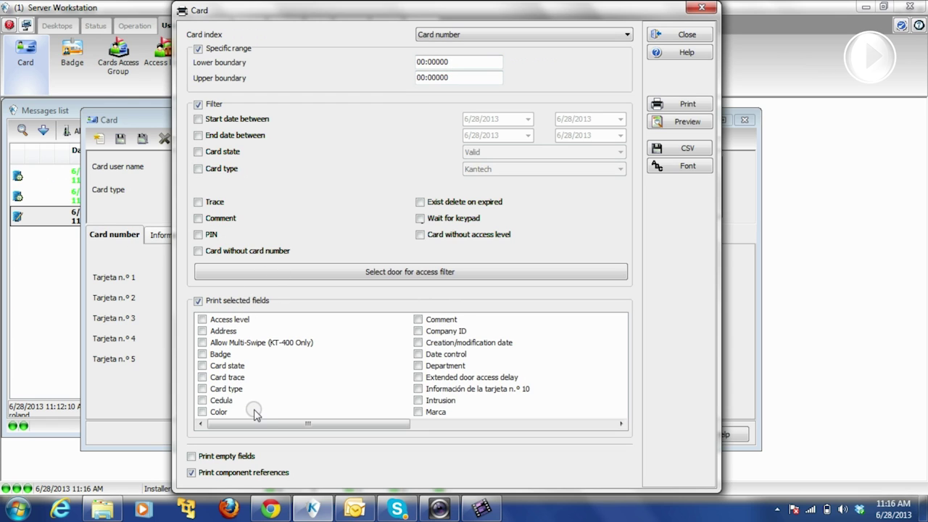
{"action": "left_click", "coordinate": [202, 400]}
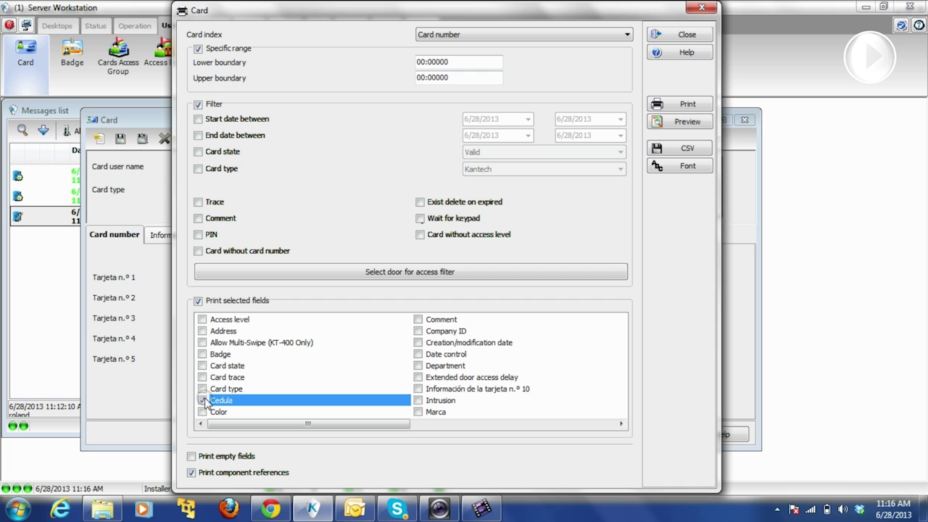
{"action": "left_click", "coordinate": [418, 365]}
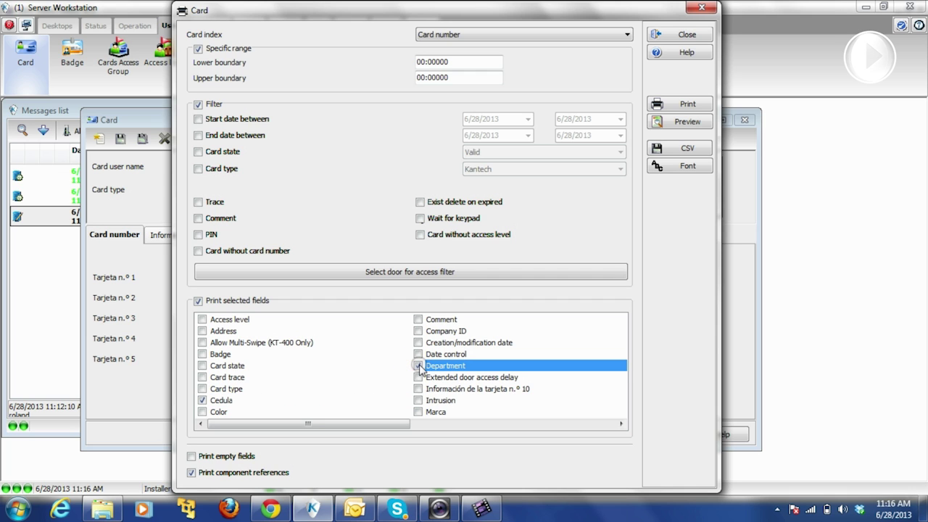
{"action": "left_click", "coordinate": [663, 122]}
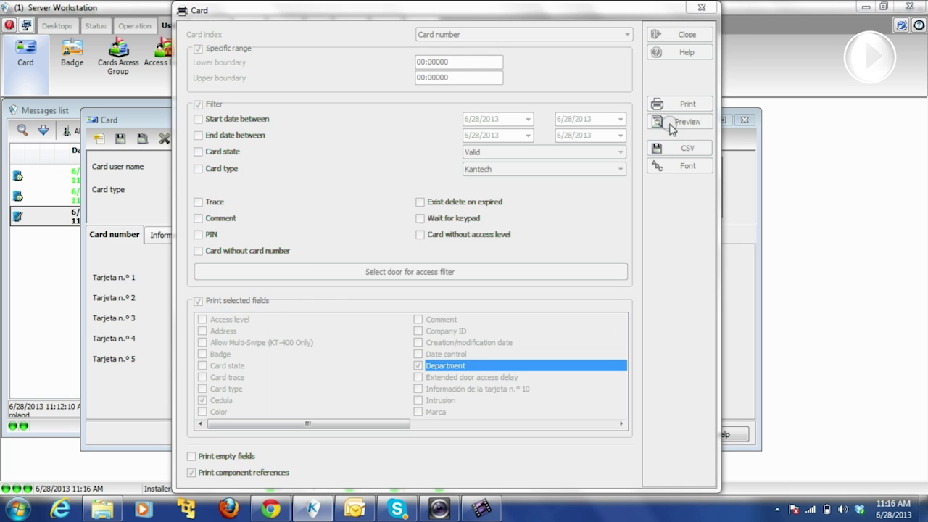
Step: Confirm the printer and view the 13-card report maximized at page width with Department and Cedula details
{"action": "left_click", "coordinate": [639, 256]}
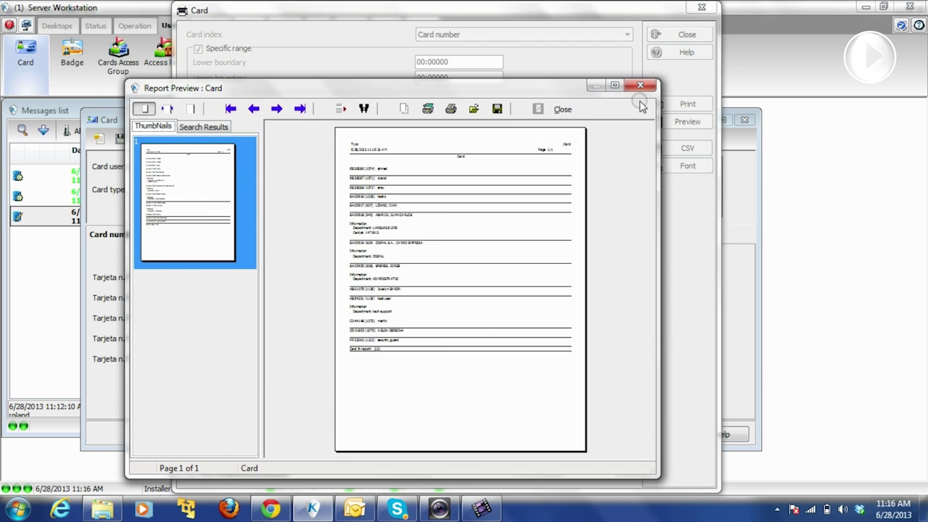
{"action": "left_click", "coordinate": [613, 85]}
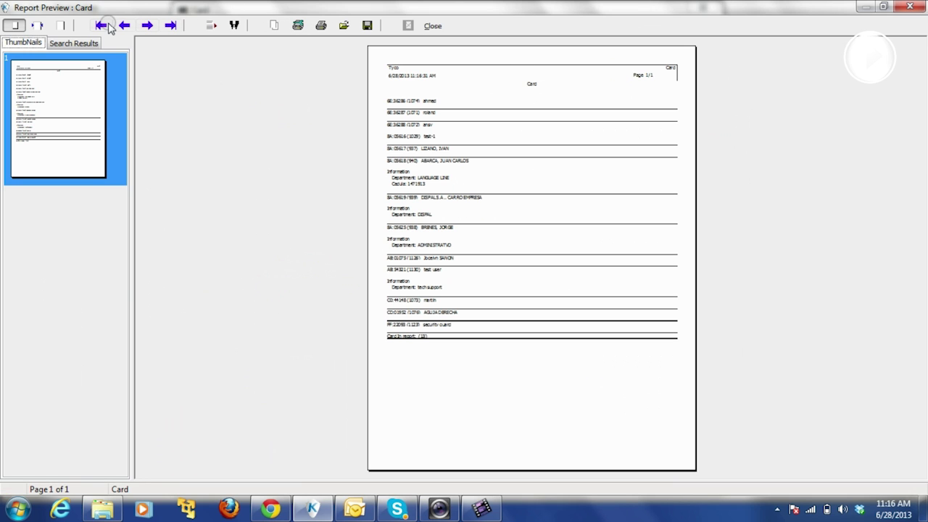
{"action": "left_click", "coordinate": [43, 25]}
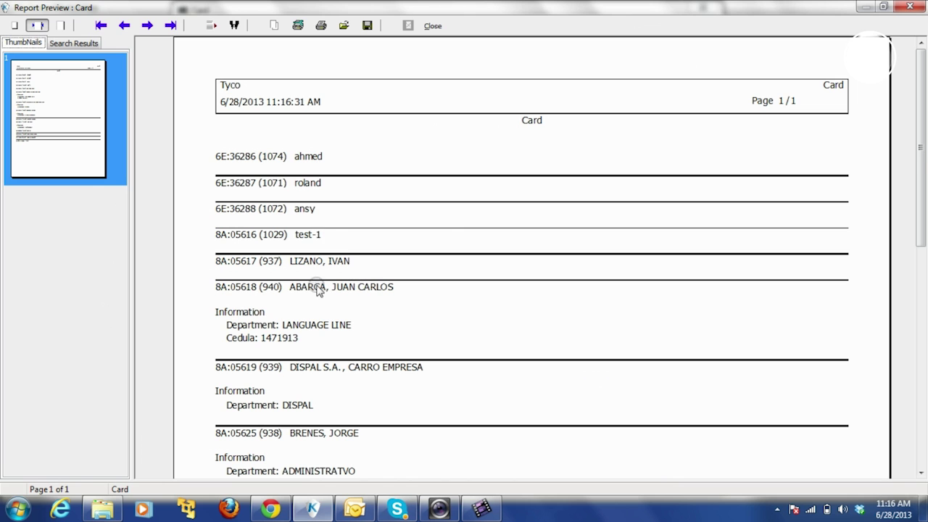
{"action": "left_click_drag", "start_coordinate": [920, 156], "coordinate": [910, 191]}
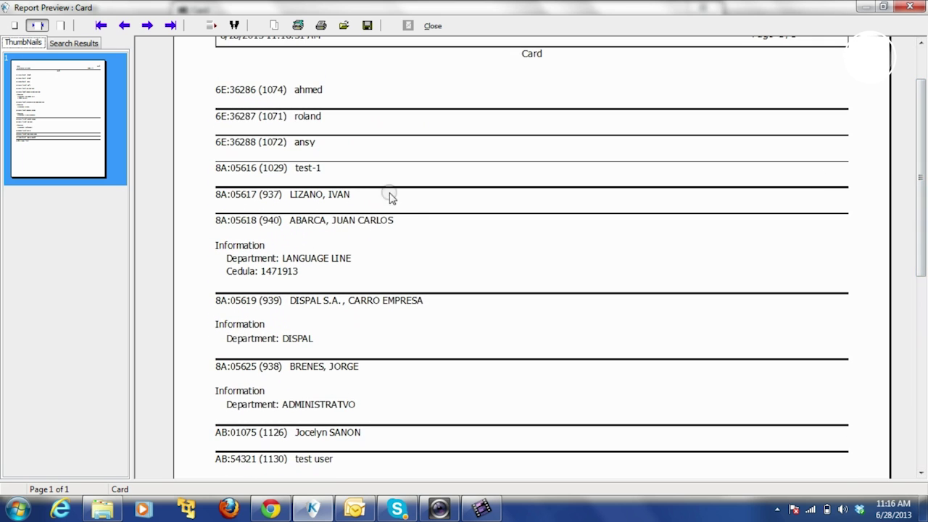
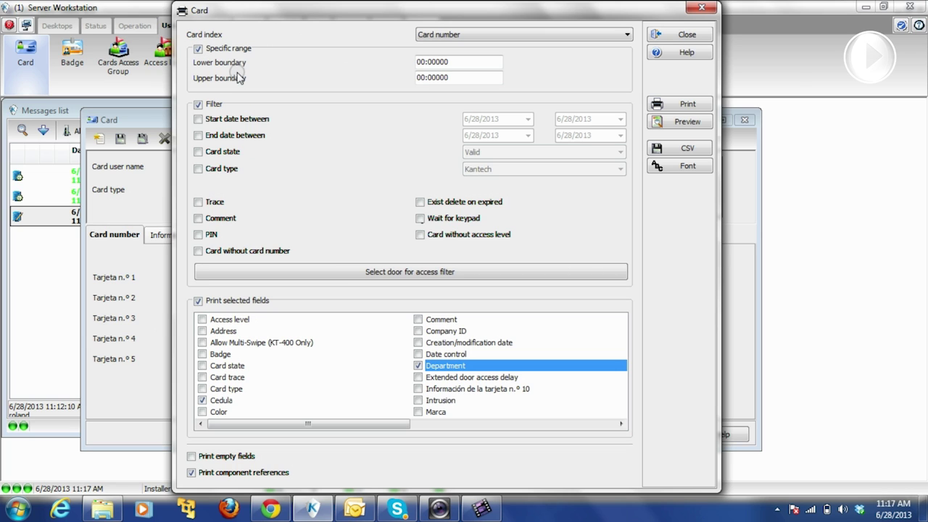
{"action": "left_click", "coordinate": [452, 60]}
{"action": "left_click_drag", "start_coordinate": [451, 64], "coordinate": [388, 66]}
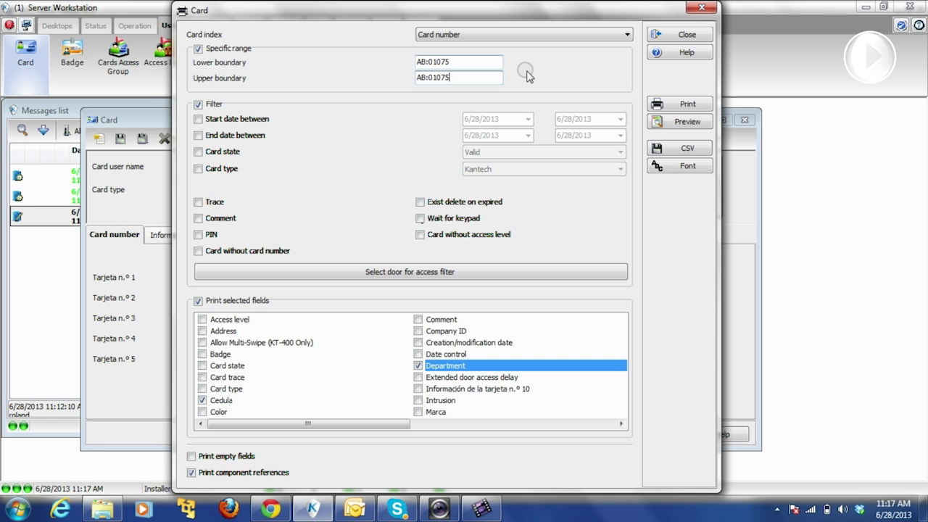
{"action": "left_click", "coordinate": [675, 123]}
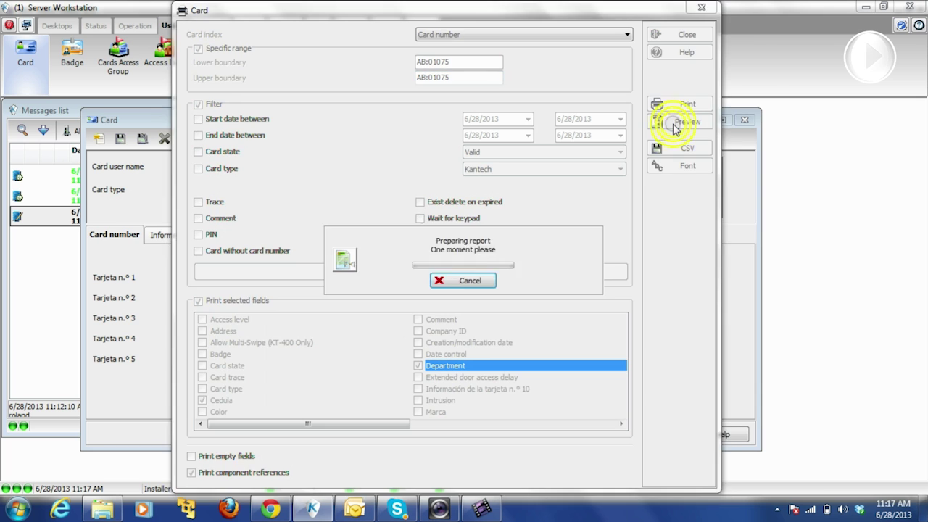
{"action": "left_click", "coordinate": [617, 260]}
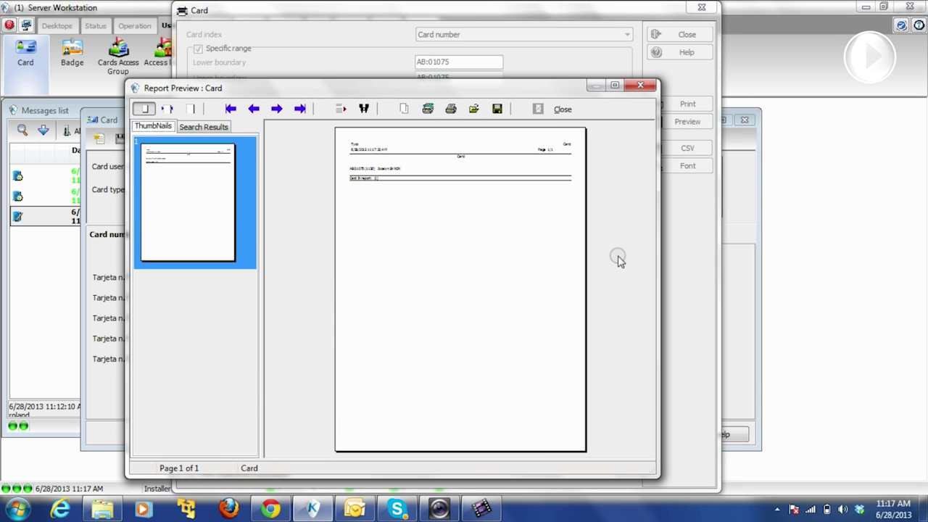
Step: View the single-card preview maximized at page width, close it, and clear the card range
{"action": "left_click", "coordinate": [616, 86]}
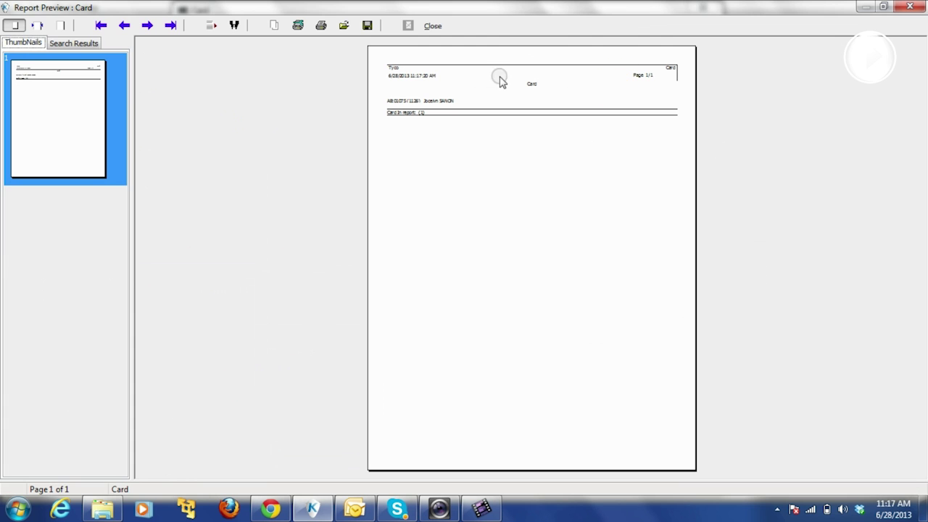
{"action": "left_click", "coordinate": [39, 26]}
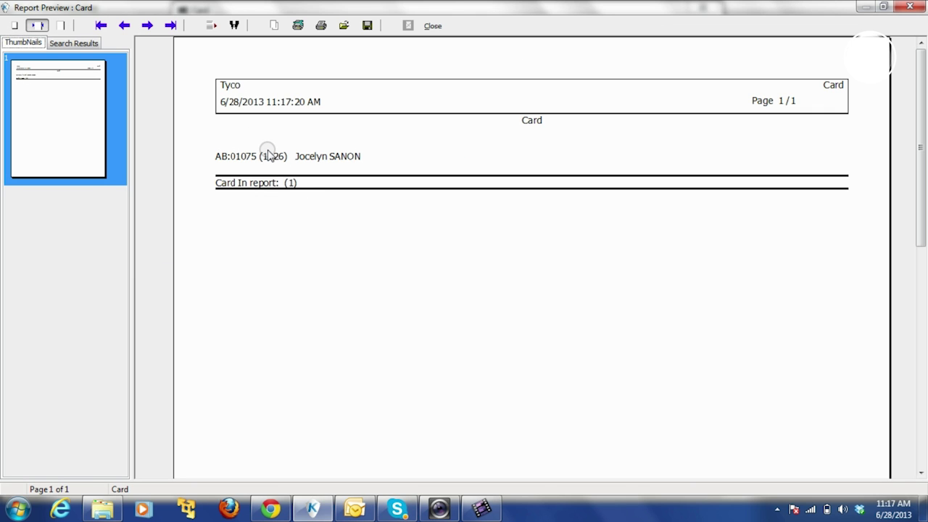
{"action": "left_click", "coordinate": [433, 26]}
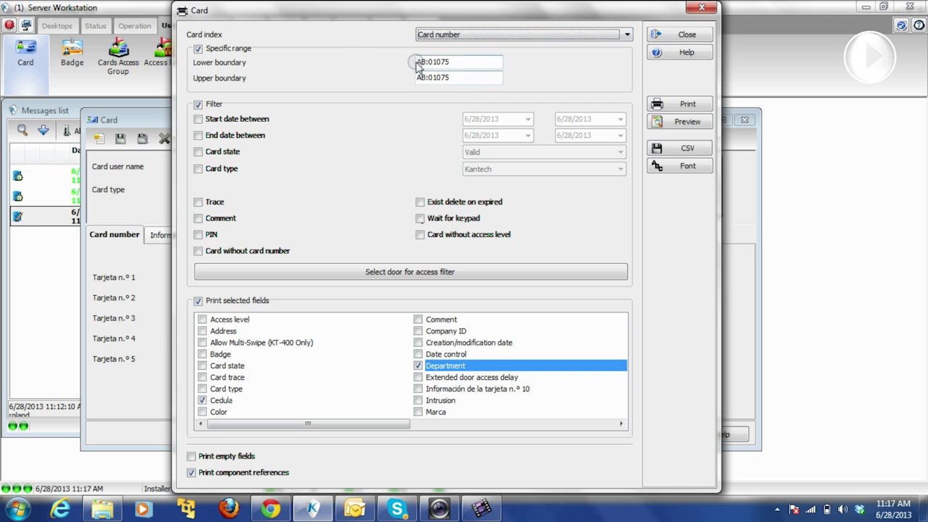
{"action": "left_click", "coordinate": [197, 48]}
Step: Re-enable the specific card range and reset both boundaries to 00:00000
{"action": "left_click", "coordinate": [197, 48]}
{"action": "double_click", "coordinate": [445, 61]}
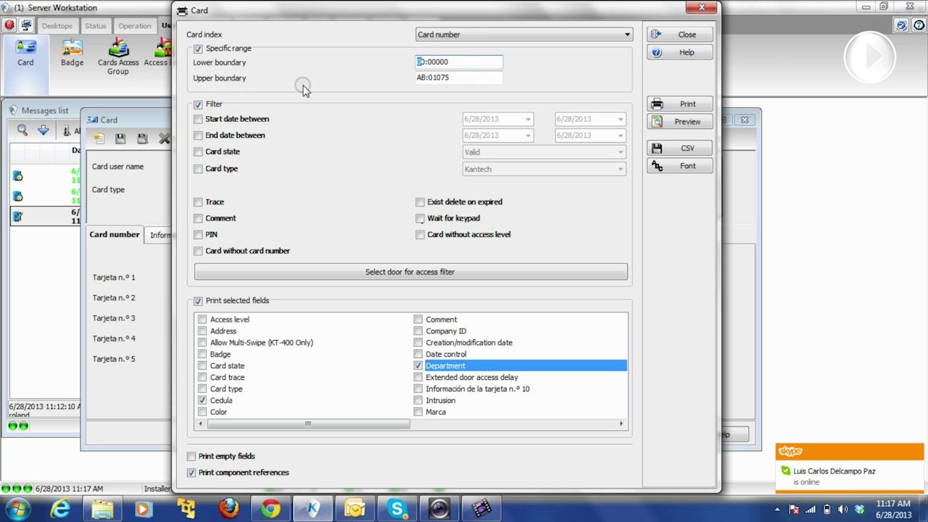
{"action": "double_click", "coordinate": [471, 78]}
{"action": "key", "text": "Delete"}
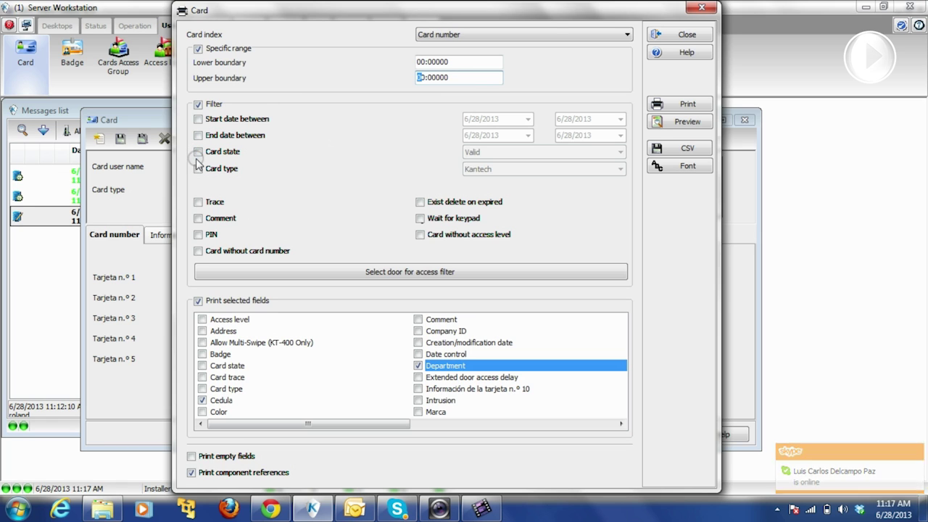
Step: Try the card state (Valid) and card type filters, then leave both off
{"action": "left_click", "coordinate": [198, 168]}
{"action": "left_click", "coordinate": [198, 152]}
{"action": "left_click", "coordinate": [478, 153]}
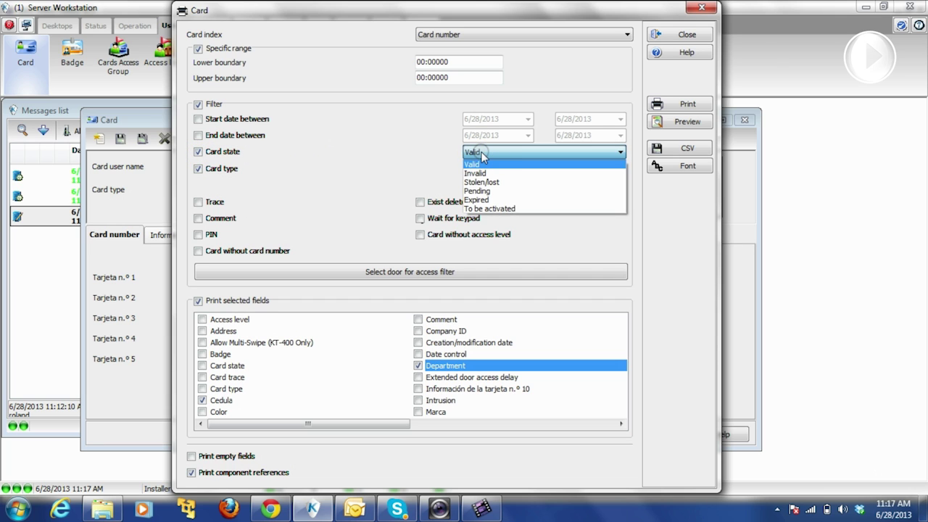
{"action": "left_click", "coordinate": [475, 152]}
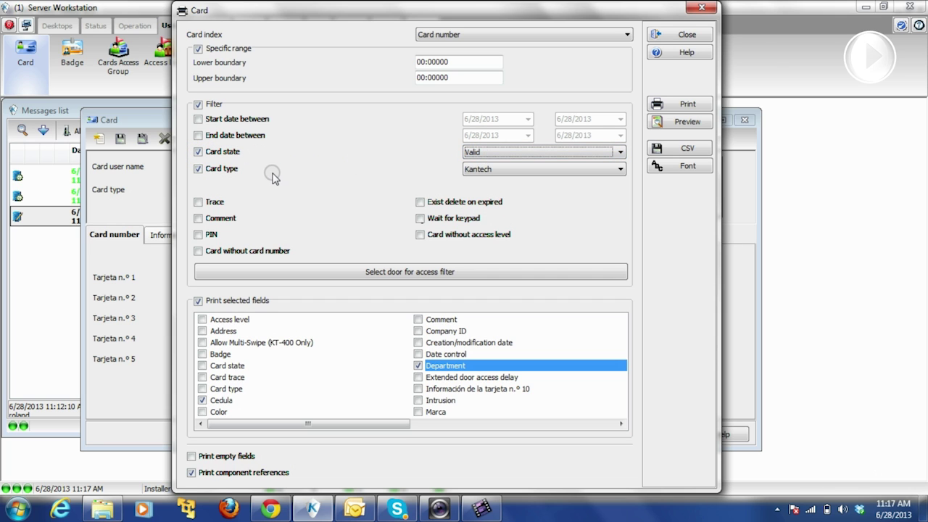
{"action": "left_click", "coordinate": [198, 153]}
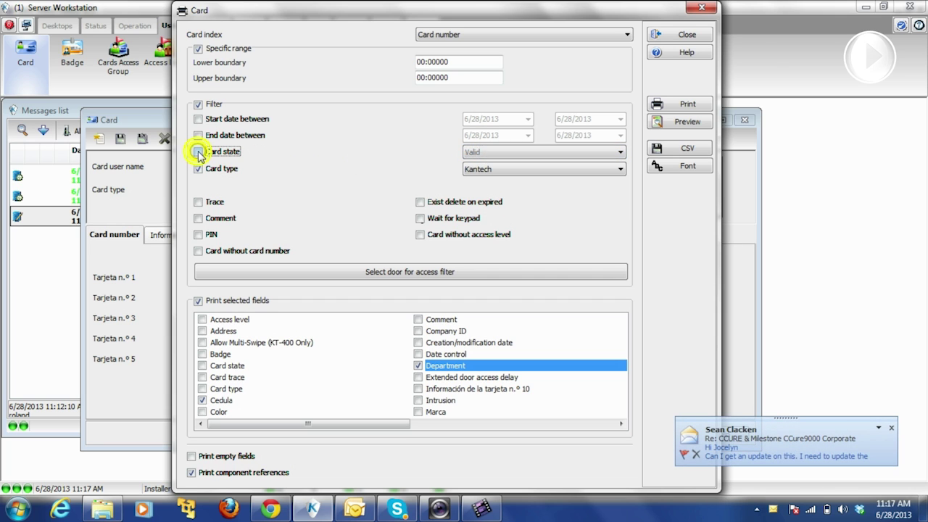
{"action": "left_click", "coordinate": [198, 169]}
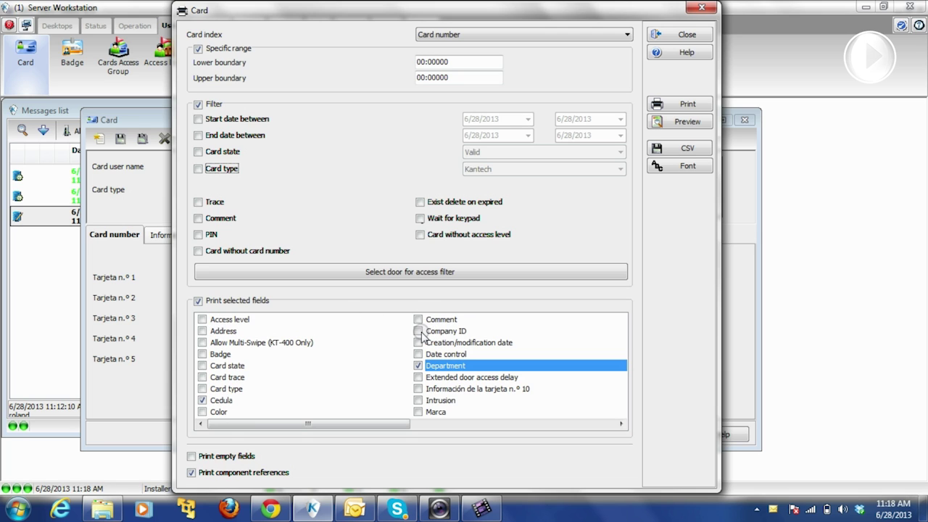
Step: Tick Company ID, Marca and Modelo as print fields and preview the report
{"action": "left_click", "coordinate": [418, 332]}
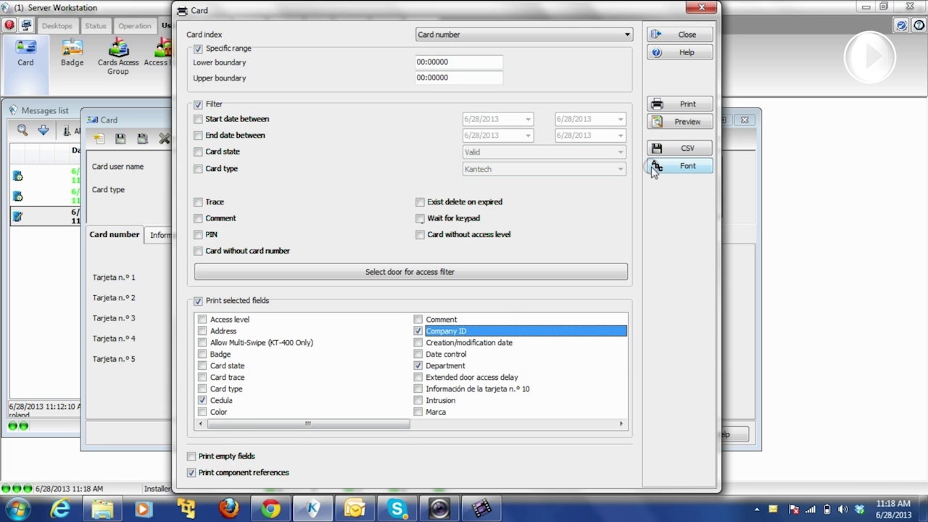
{"action": "left_click", "coordinate": [418, 412]}
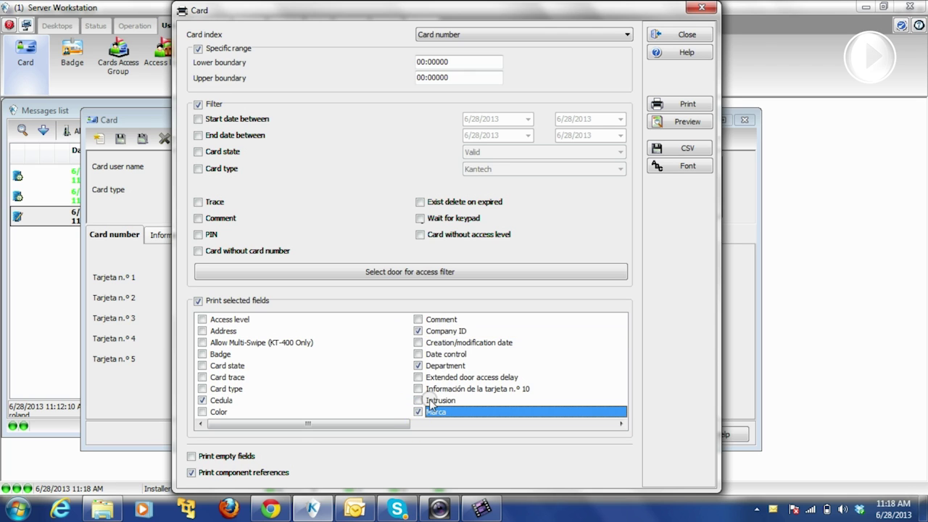
{"action": "left_click", "coordinate": [418, 412]}
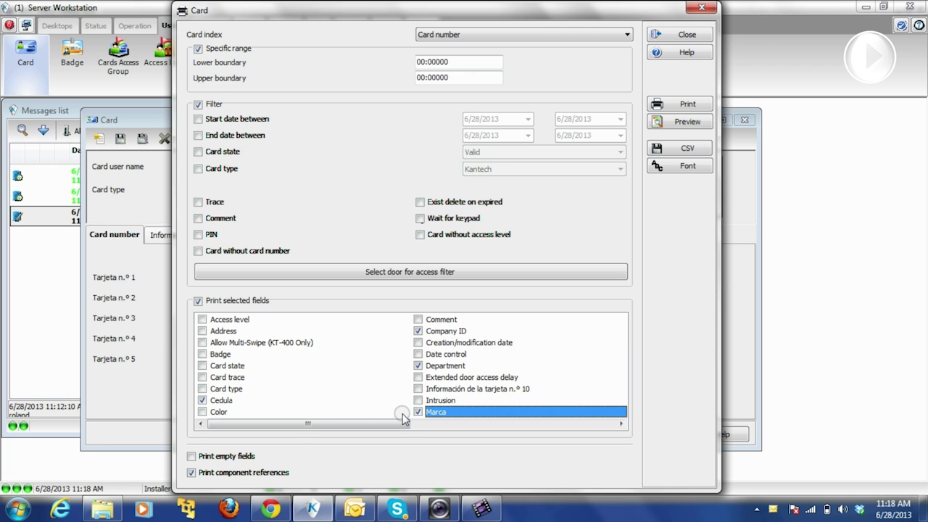
{"action": "left_click_drag", "start_coordinate": [395, 422], "coordinate": [452, 420]}
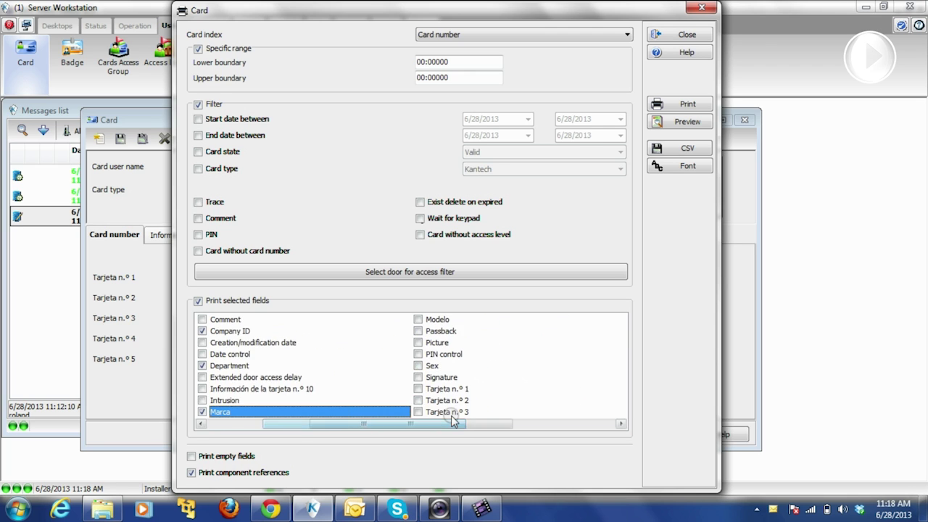
{"action": "left_click", "coordinate": [418, 320]}
{"action": "left_click", "coordinate": [685, 122]}
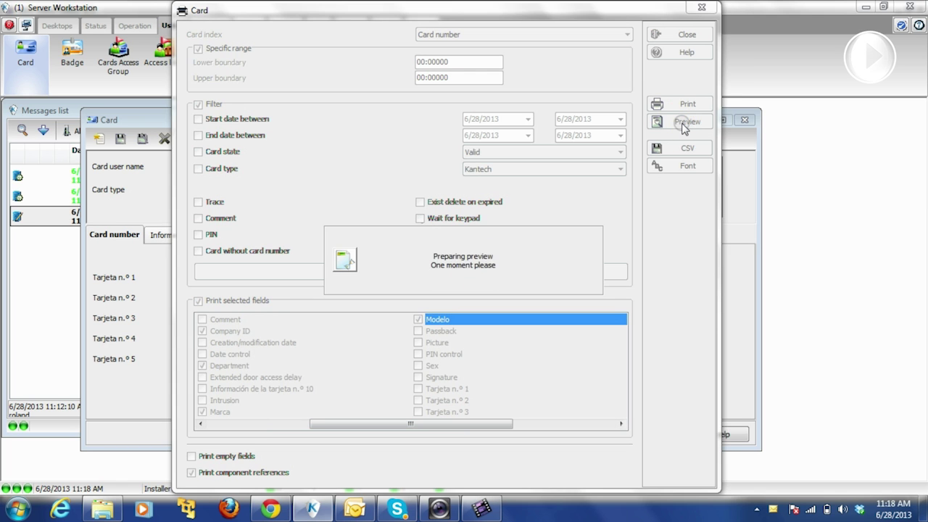
Step: Review the all-cards preview at page width with Company ID, Marca and Modelo, then close it
{"action": "left_click", "coordinate": [632, 259]}
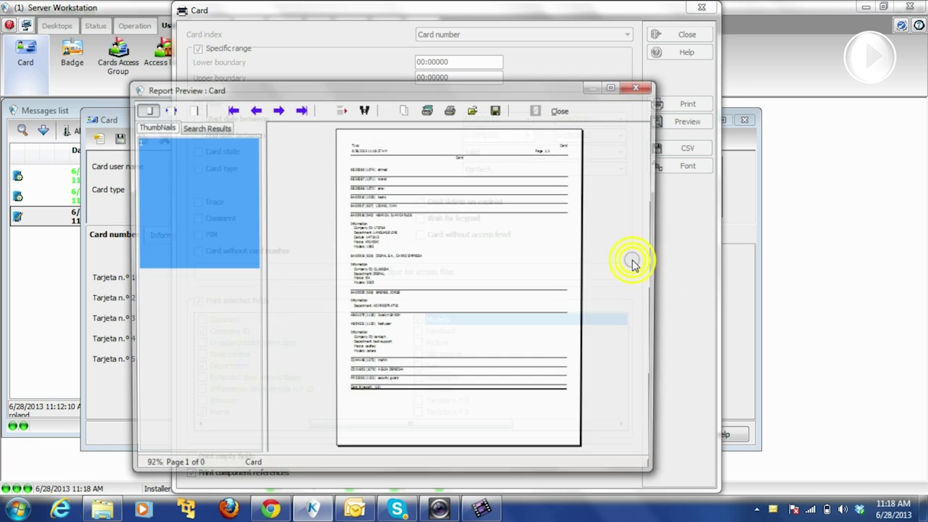
{"action": "left_click", "coordinate": [615, 87]}
{"action": "left_click", "coordinate": [37, 27]}
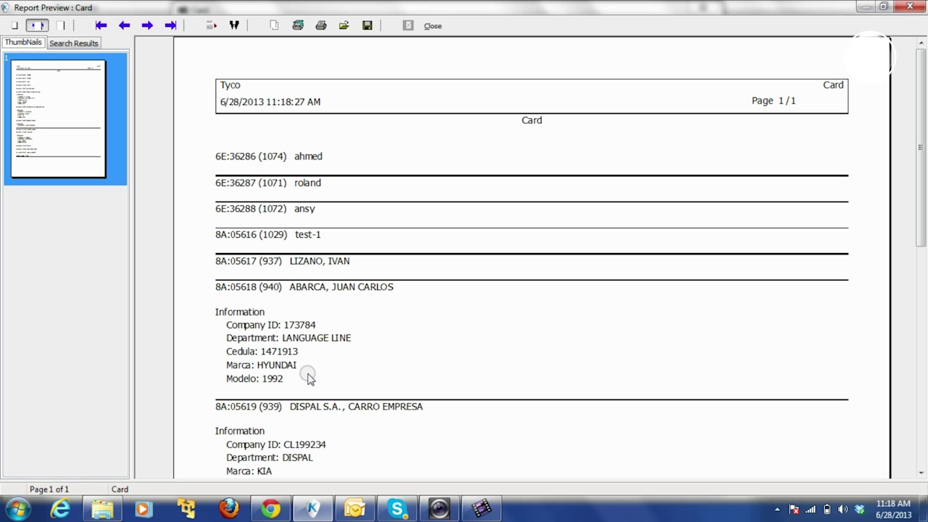
{"action": "left_click_drag", "start_coordinate": [917, 190], "coordinate": [919, 65]}
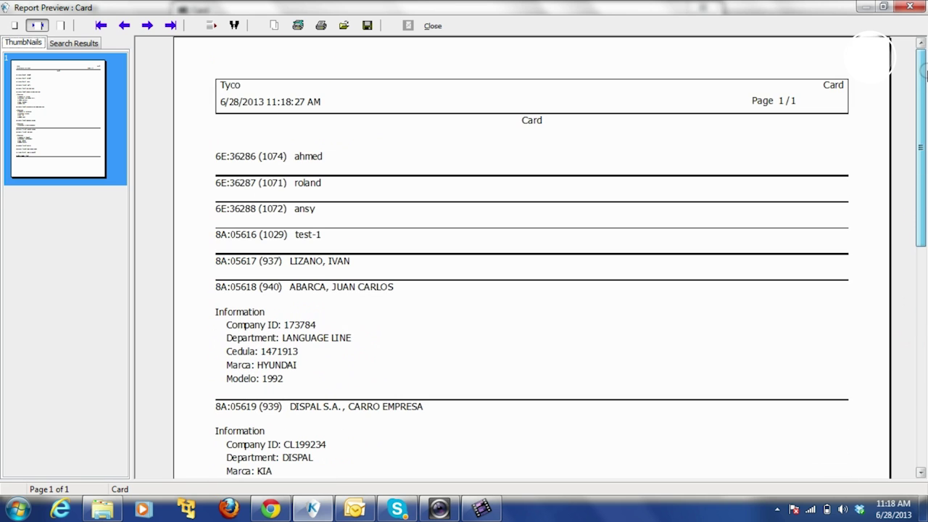
{"action": "left_click", "coordinate": [430, 26]}
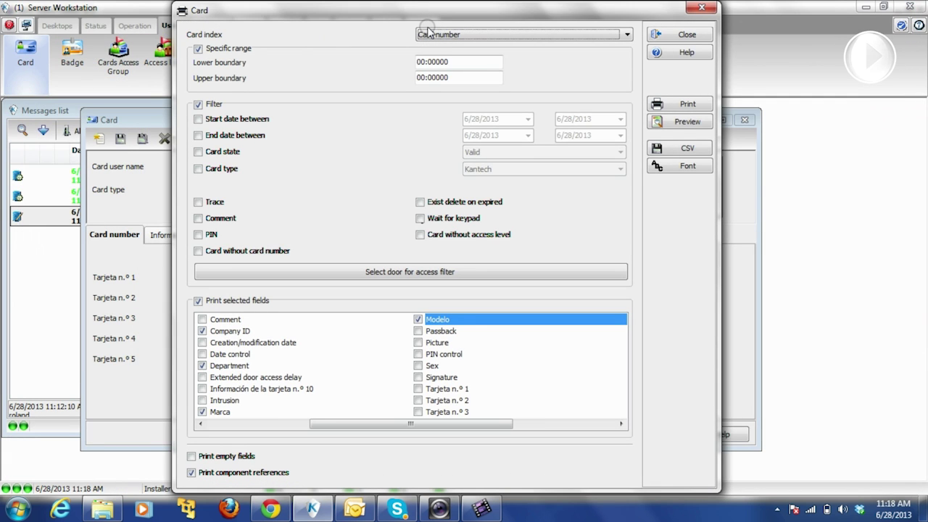
Step: Filter the card report to Controller #1 Door #1 and preview it
{"action": "left_click", "coordinate": [425, 272]}
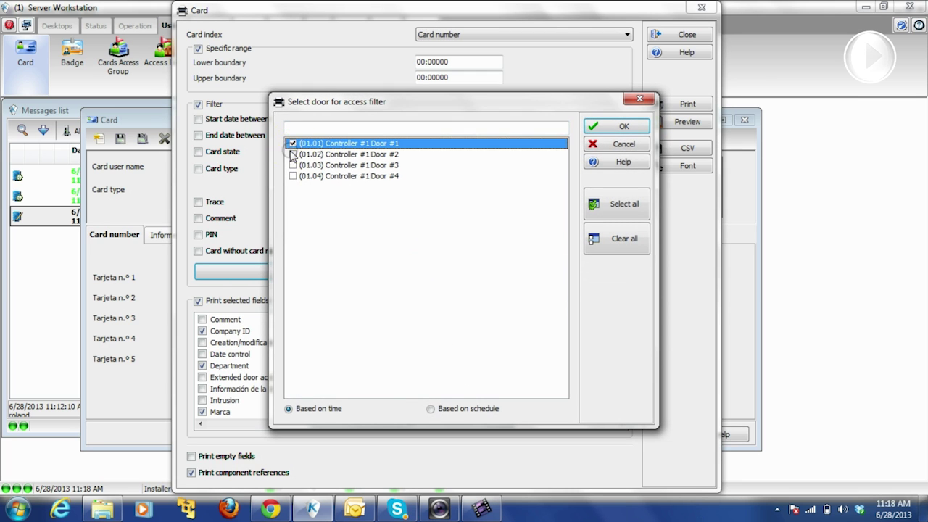
{"action": "left_click", "coordinate": [291, 145]}
{"action": "left_click", "coordinate": [616, 127]}
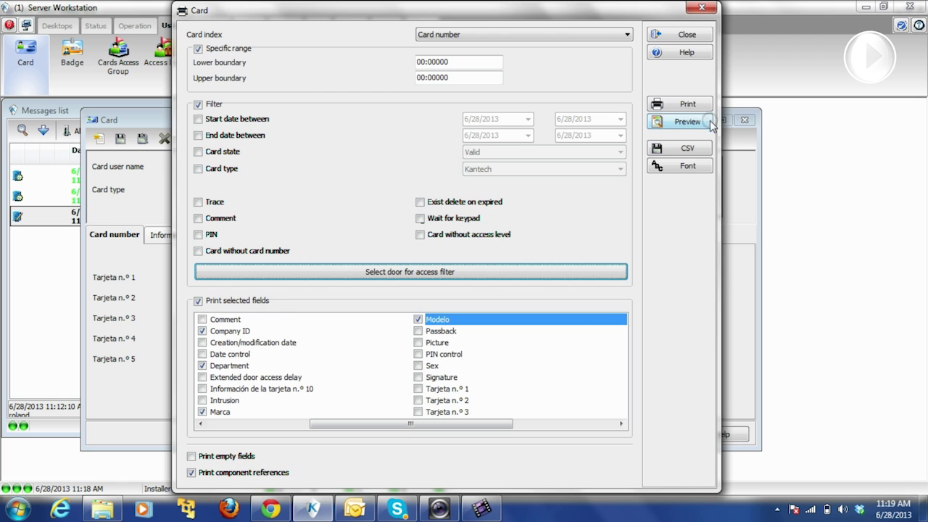
{"action": "left_click", "coordinate": [698, 122]}
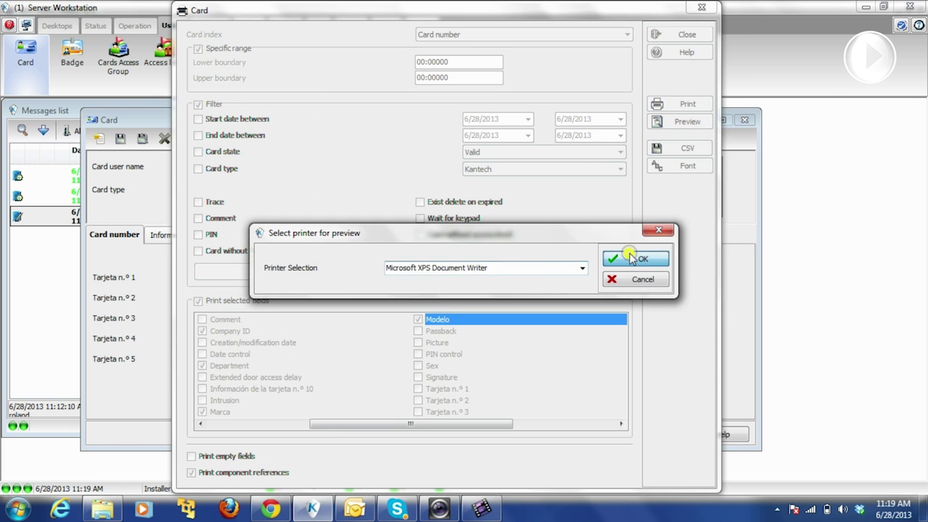
Step: View the three-card preview maximized at page width, then close it
{"action": "left_click", "coordinate": [636, 259]}
{"action": "left_click", "coordinate": [378, 163]}
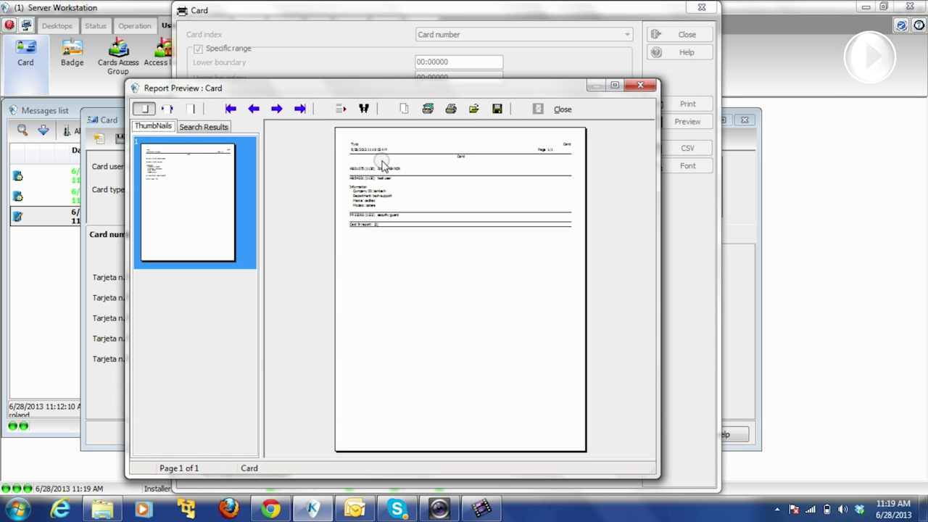
{"action": "left_click", "coordinate": [614, 85]}
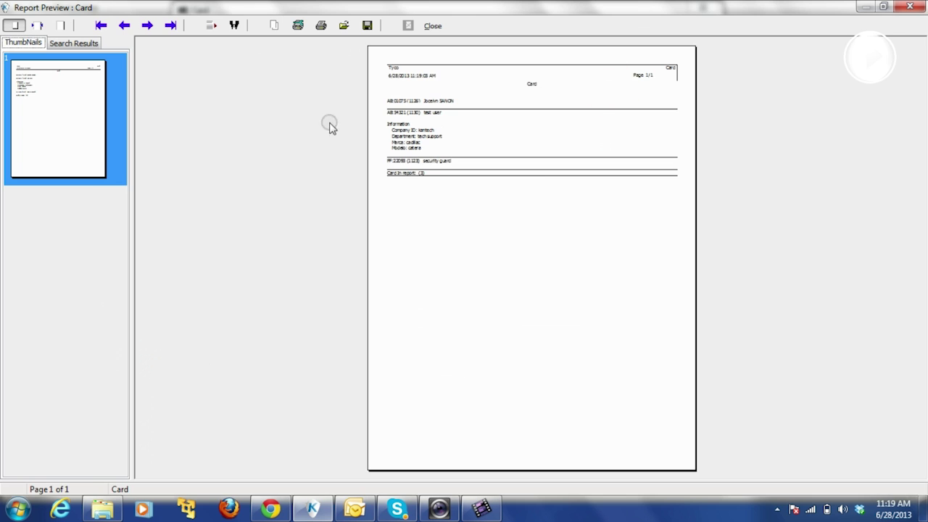
{"action": "left_click", "coordinate": [38, 25]}
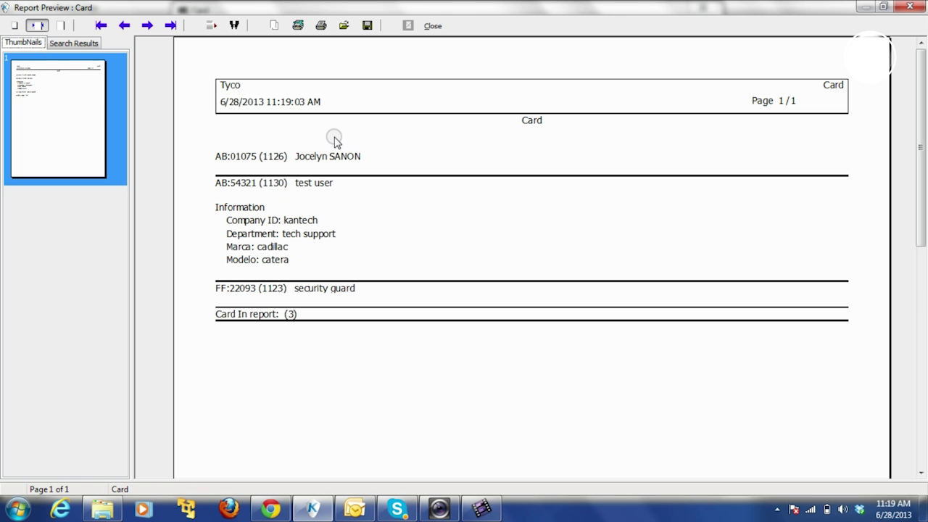
{"action": "left_click", "coordinate": [434, 26]}
Step: Close the card report and card windows and open a new Quick Report
{"action": "left_click", "coordinate": [681, 34]}
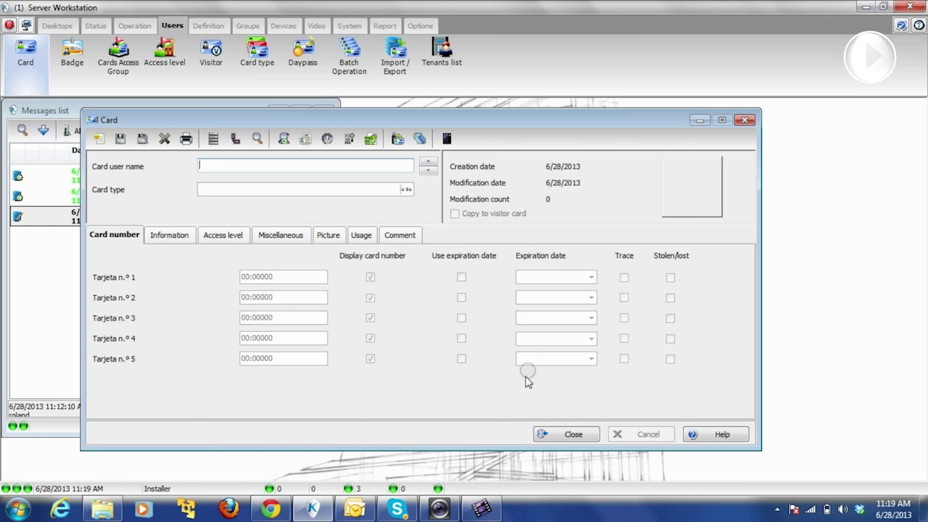
{"action": "left_click", "coordinate": [559, 438]}
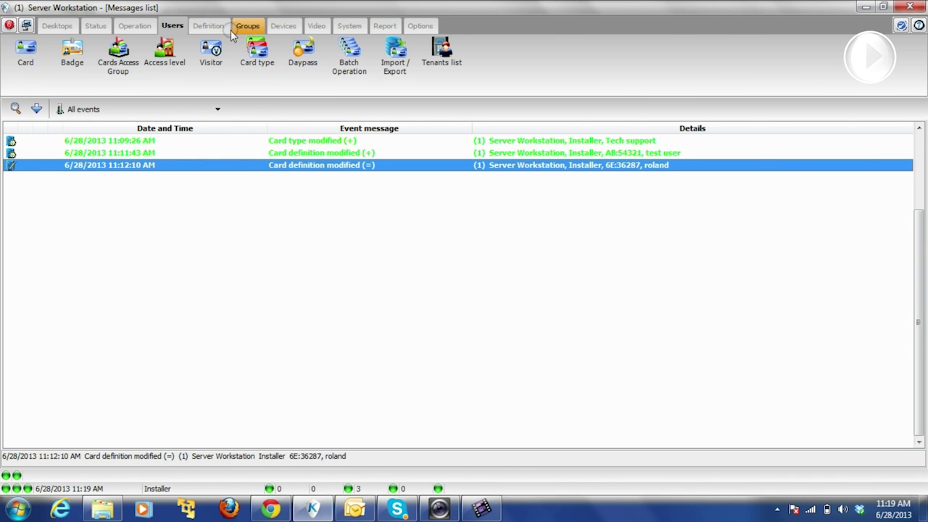
{"action": "left_click", "coordinate": [383, 26]}
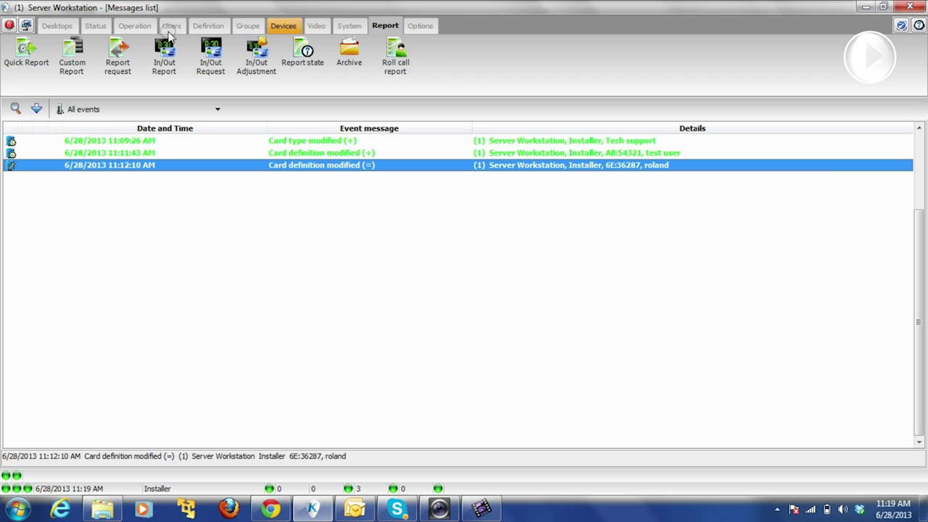
{"action": "left_click", "coordinate": [16, 64]}
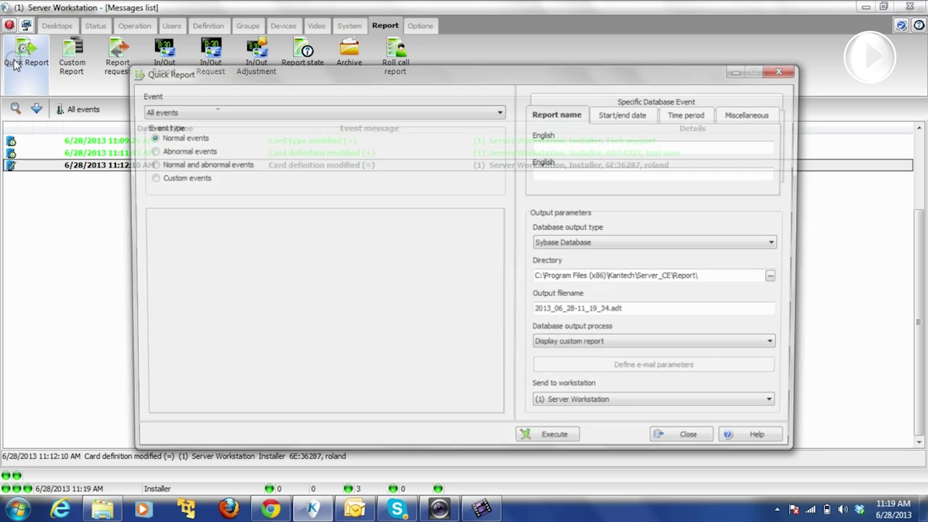
Step: Set the Quick Report event type to Access events and show the Card filters
{"action": "left_click", "coordinate": [169, 112]}
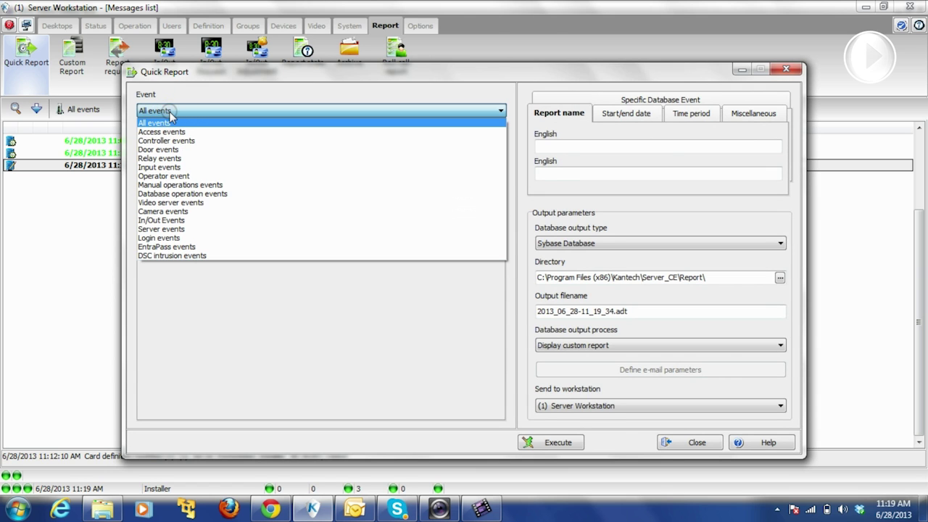
{"action": "left_click", "coordinate": [165, 131]}
{"action": "left_click", "coordinate": [149, 136]}
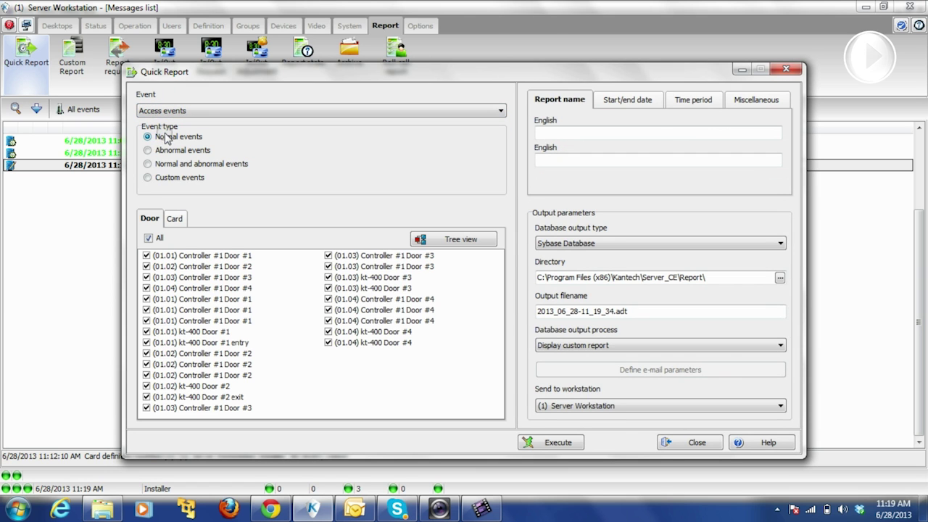
{"action": "left_click", "coordinate": [175, 219]}
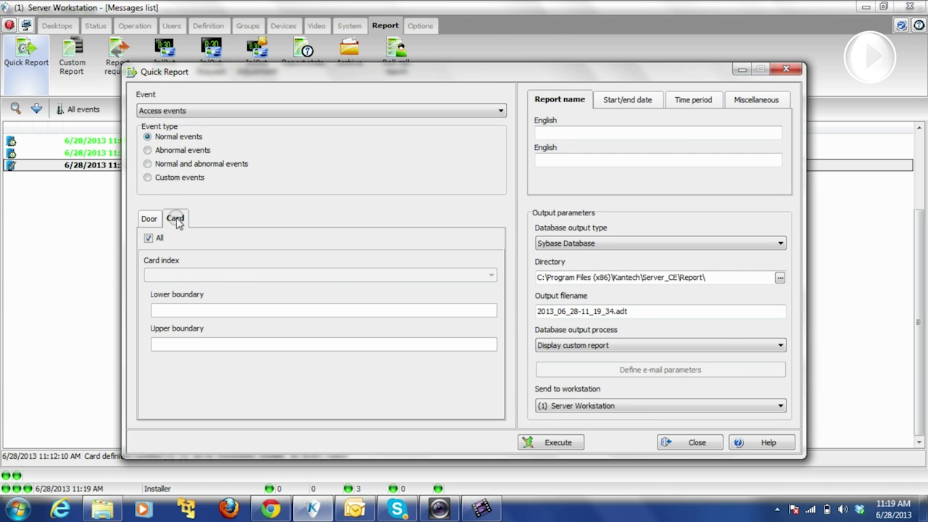
{"action": "left_click", "coordinate": [148, 238]}
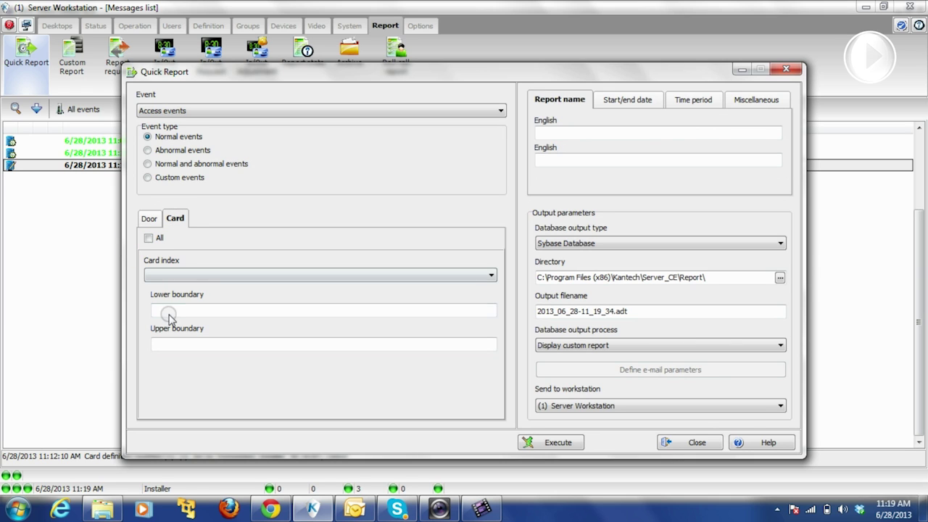
{"action": "left_click", "coordinate": [166, 276]}
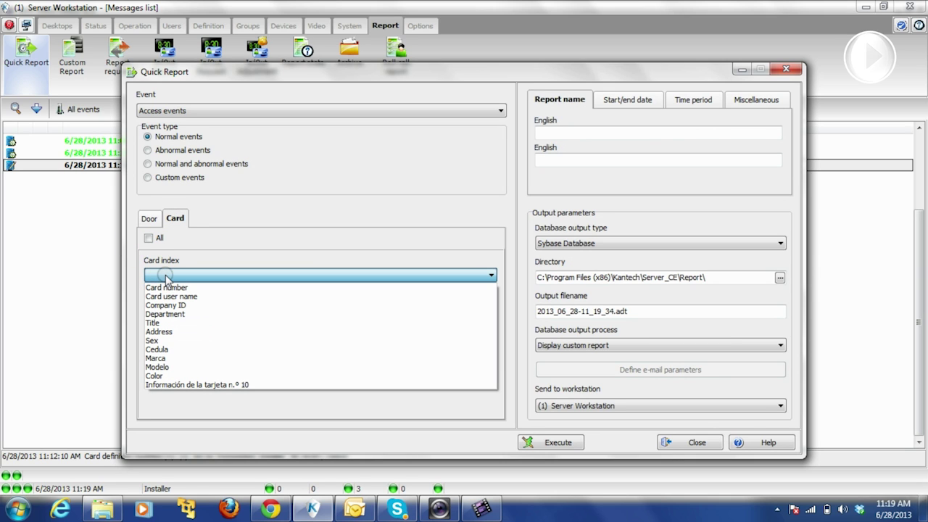
{"action": "left_click", "coordinate": [166, 288]}
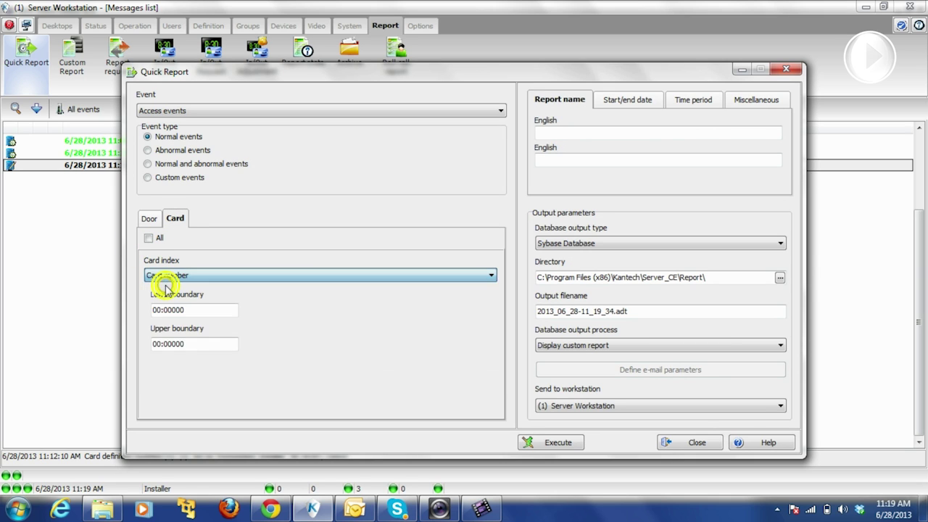
{"action": "left_click", "coordinate": [163, 310]}
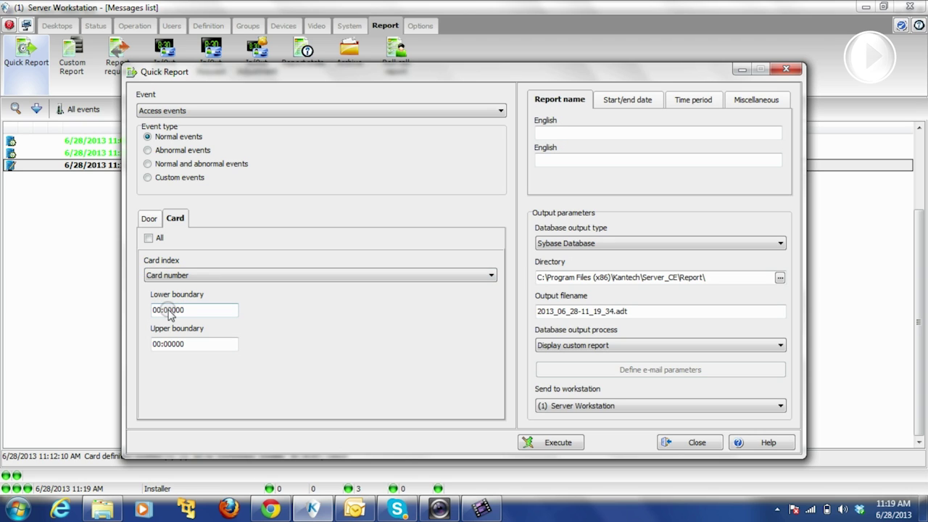
{"action": "left_click_drag", "start_coordinate": [162, 310], "coordinate": [138, 310]}
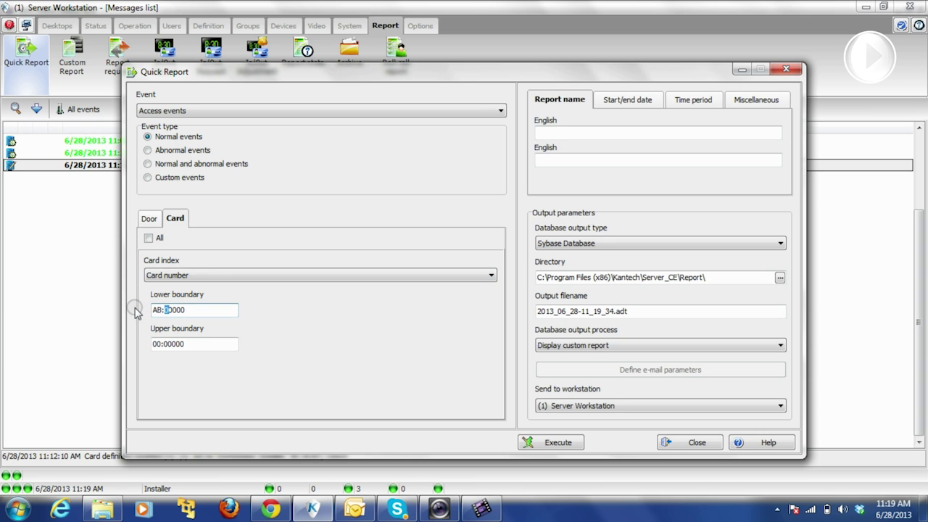
{"action": "key", "text": "Tab"}
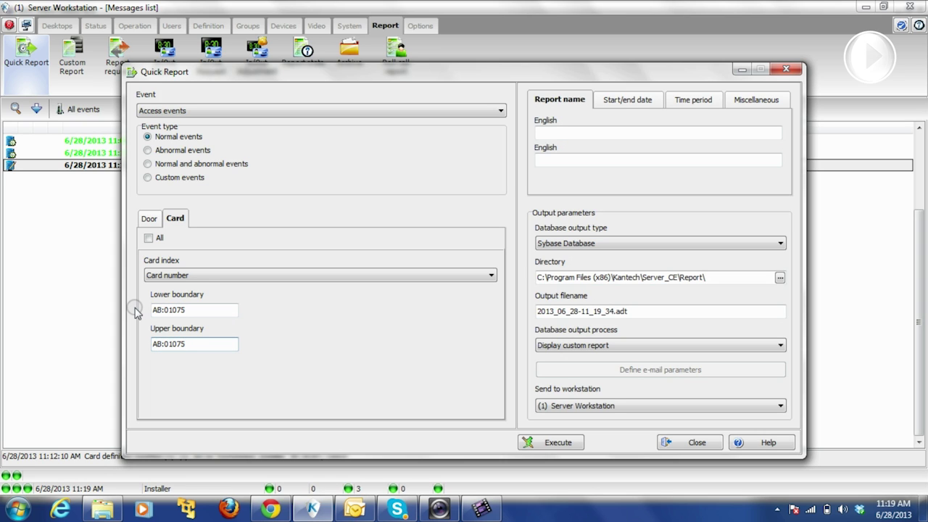
{"action": "left_click", "coordinate": [557, 448]}
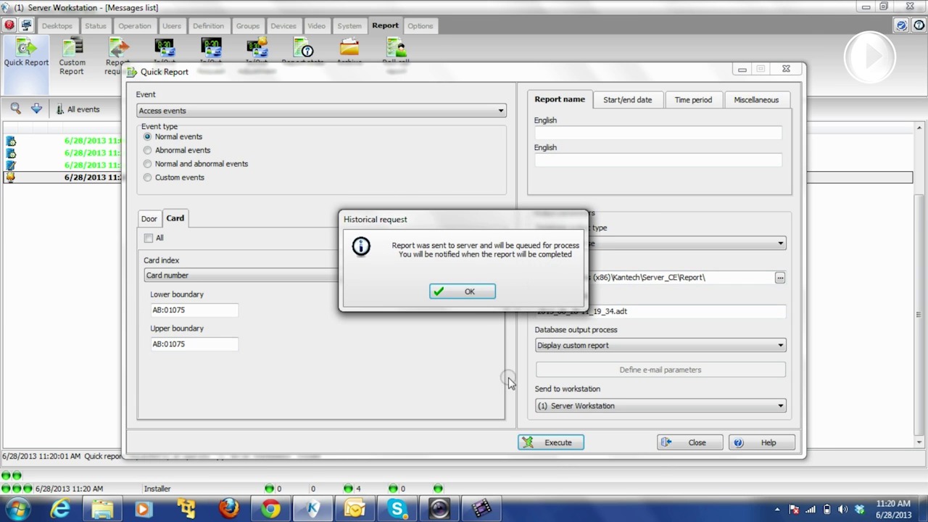
{"action": "left_click", "coordinate": [461, 292]}
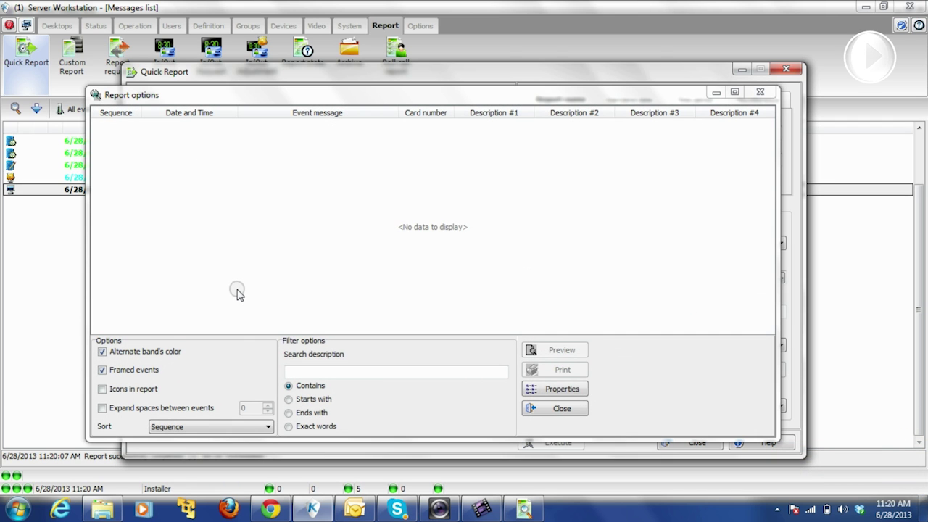
{"action": "left_click", "coordinate": [558, 407]}
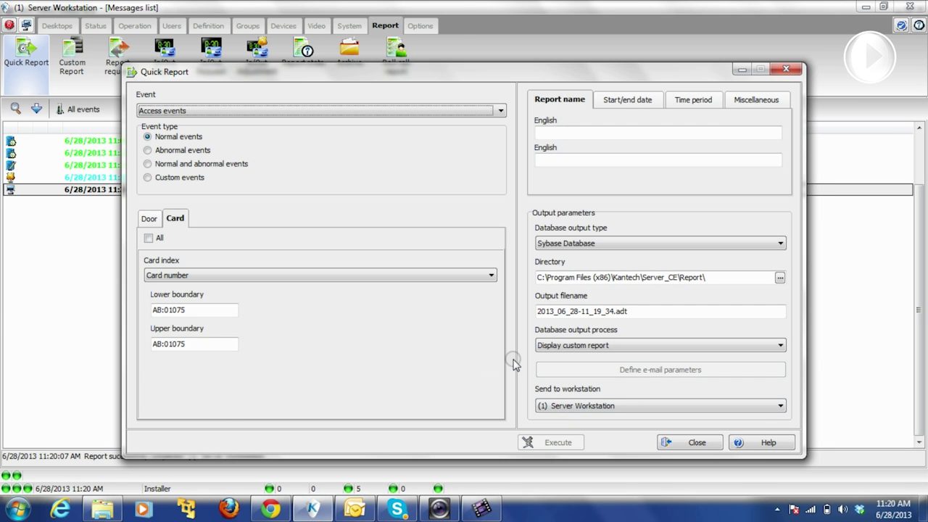
Step: Include all cards again, keeping Normal events, and return to the Card filters
{"action": "left_click", "coordinate": [149, 238]}
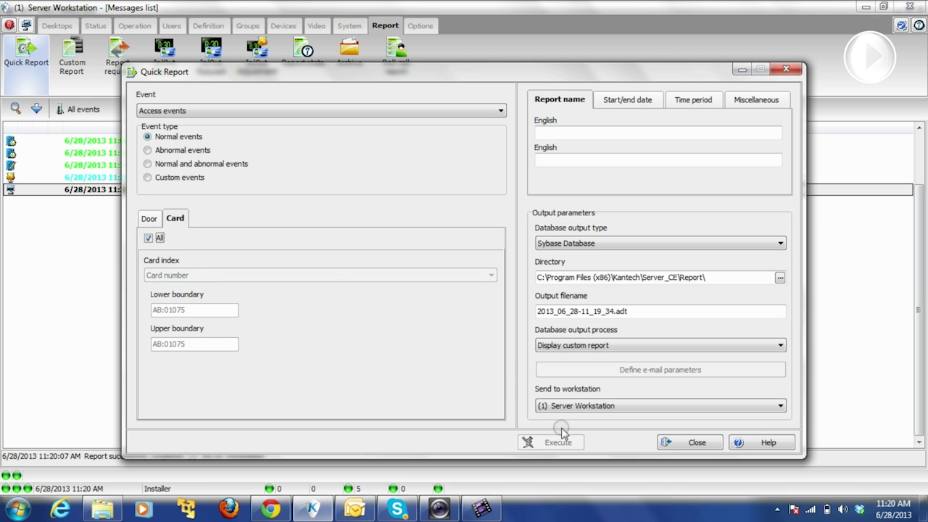
{"action": "left_click", "coordinate": [148, 149]}
{"action": "left_click", "coordinate": [147, 136]}
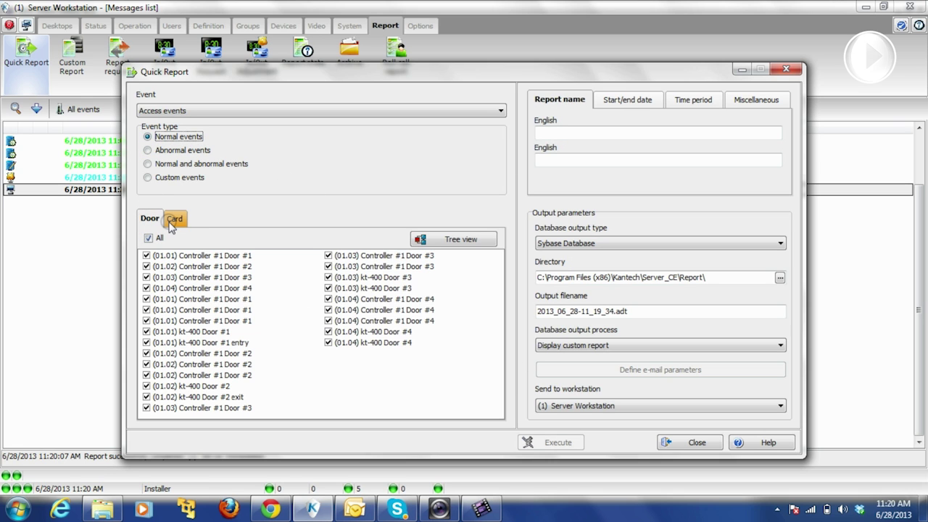
{"action": "left_click", "coordinate": [174, 219]}
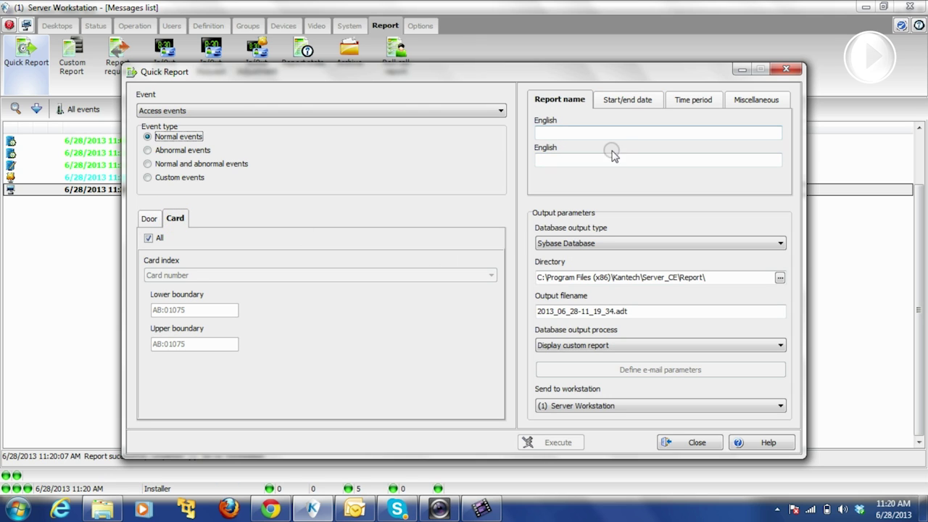
Step: Set the output type to PDF (Export to PDF Format) and execute the Quick Report
{"action": "left_click", "coordinate": [577, 243]}
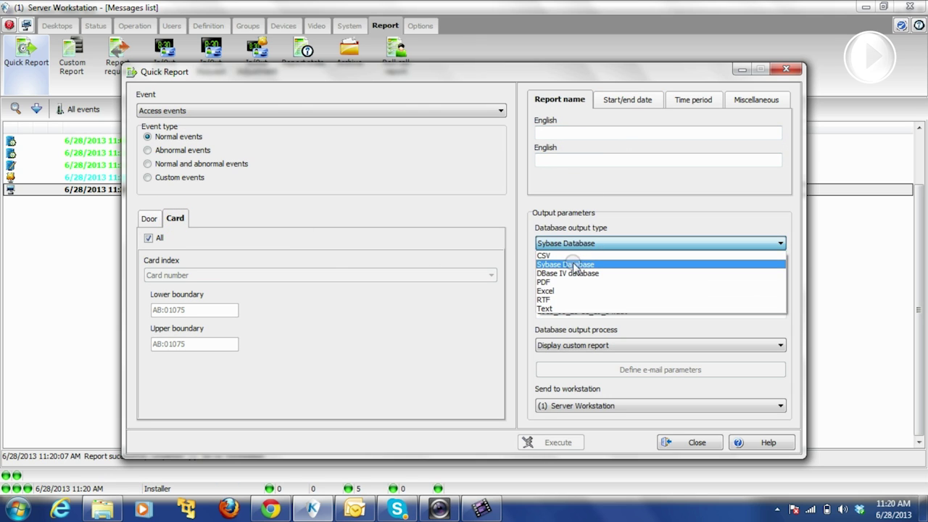
{"action": "left_click", "coordinate": [572, 256]}
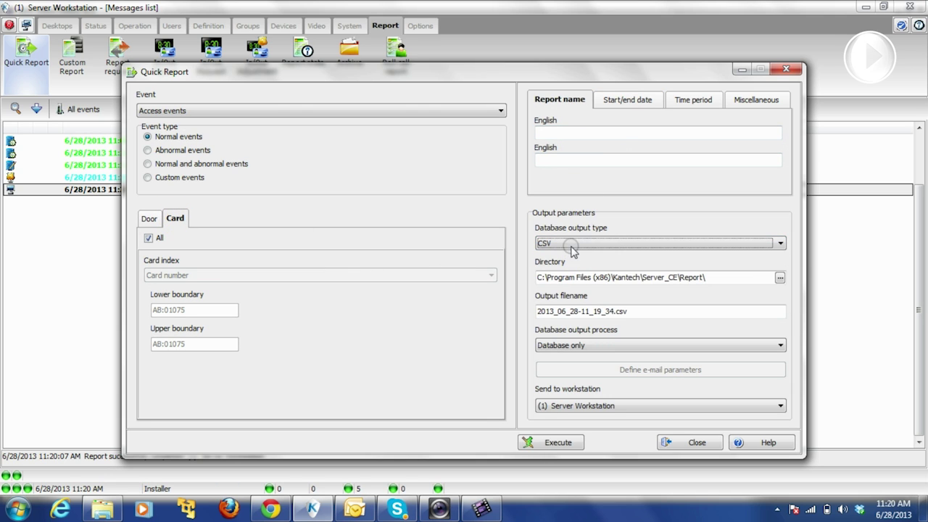
{"action": "left_click", "coordinate": [569, 243]}
{"action": "left_click", "coordinate": [566, 263]}
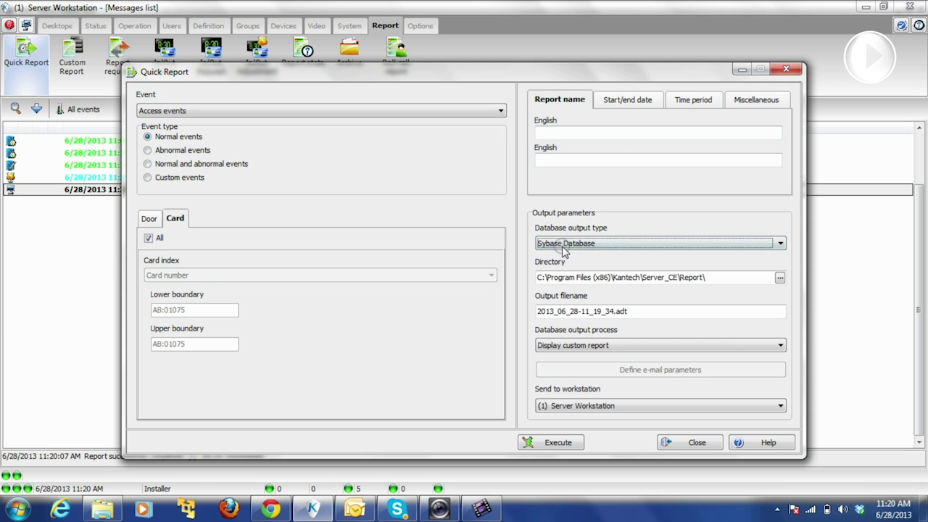
{"action": "left_click", "coordinate": [563, 246]}
{"action": "left_click", "coordinate": [551, 279]}
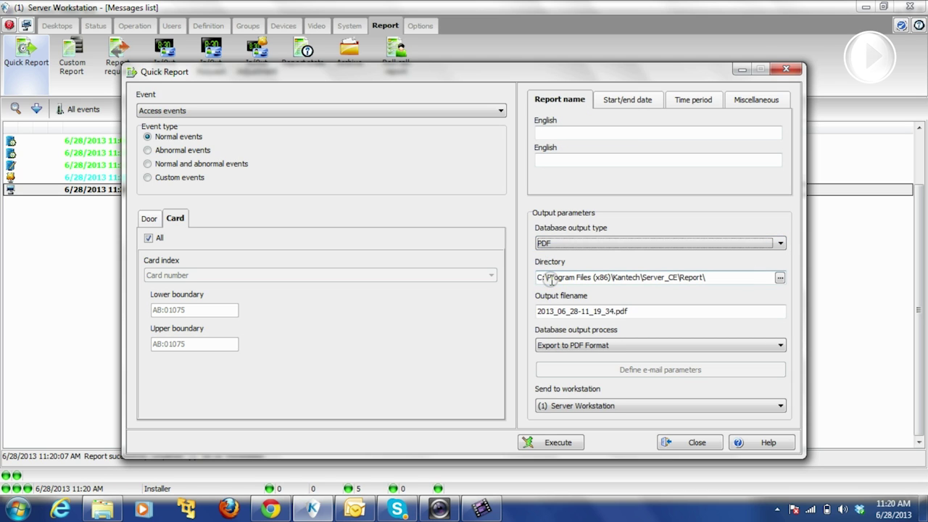
{"action": "left_click", "coordinate": [550, 442]}
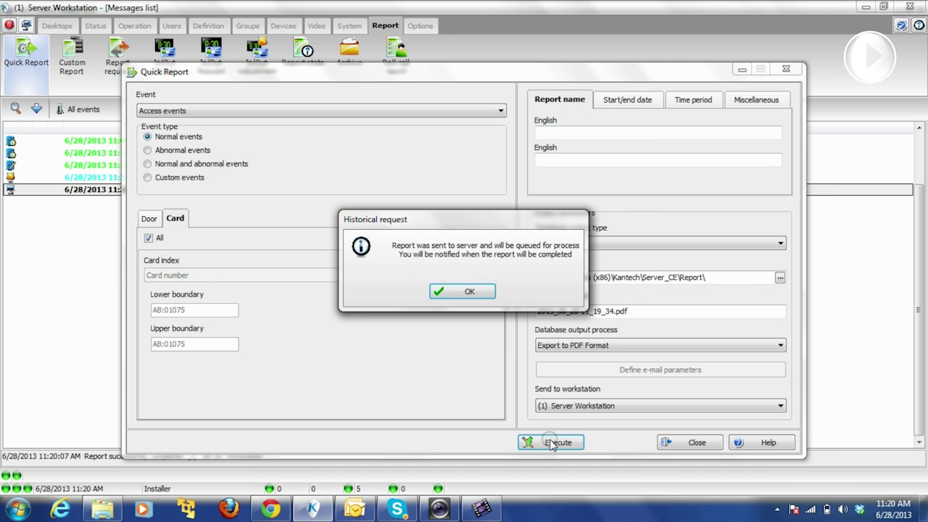
Step: Dismiss the request message and scroll the blank exported PDF 2013_06_28-11_19_34.pdf
{"action": "left_click", "coordinate": [470, 290]}
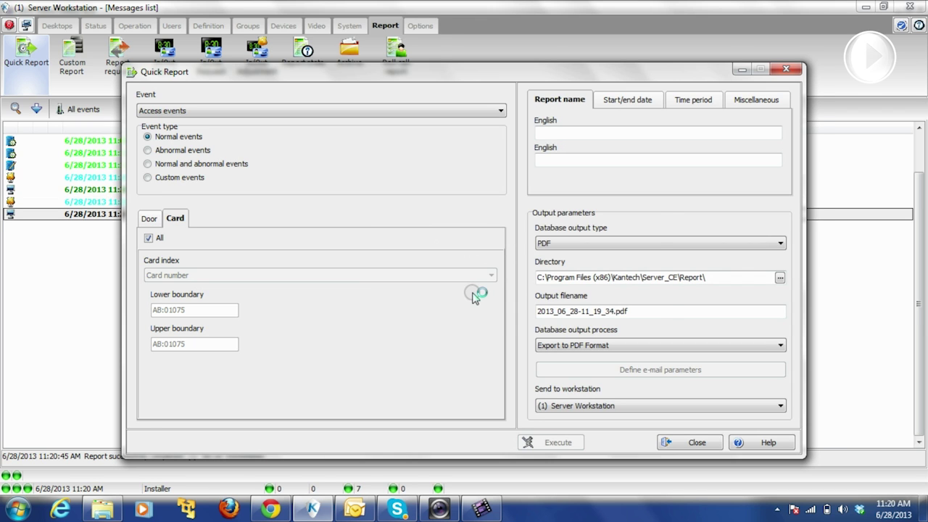
{"action": "left_click", "coordinate": [469, 291]}
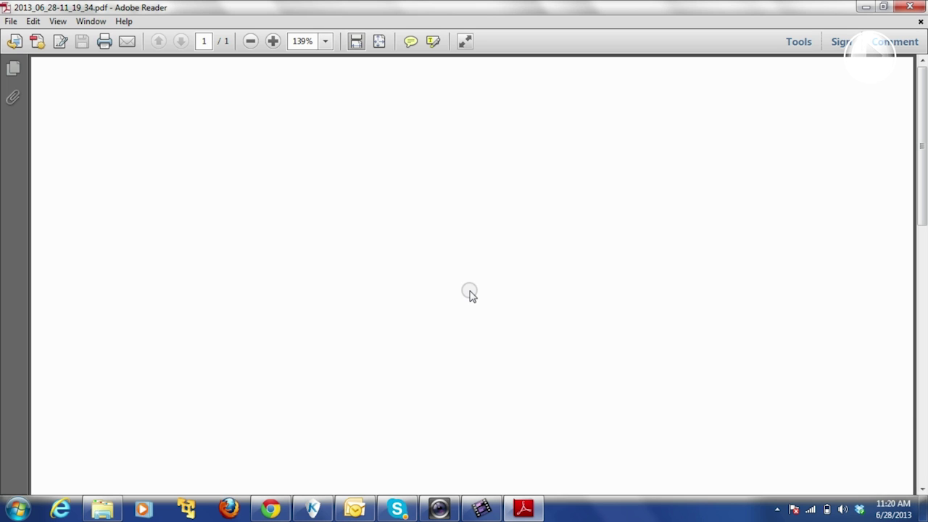
{"action": "left_click", "coordinate": [914, 409]}
{"action": "left_click_drag", "start_coordinate": [914, 417], "coordinate": [916, 73]}
Step: Close the blank PDF, set the start date to 6/2/2013, and execute the report
{"action": "left_click", "coordinate": [909, 7]}
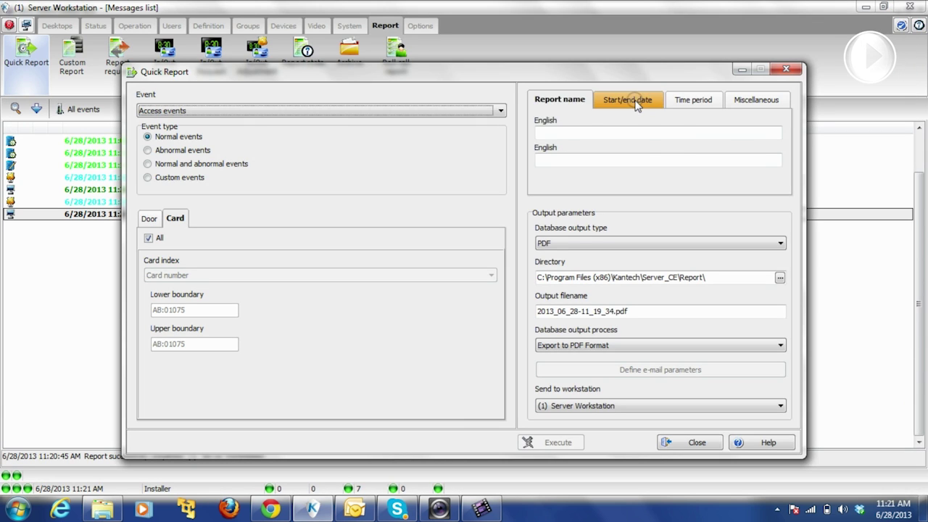
{"action": "left_click", "coordinate": [637, 102]}
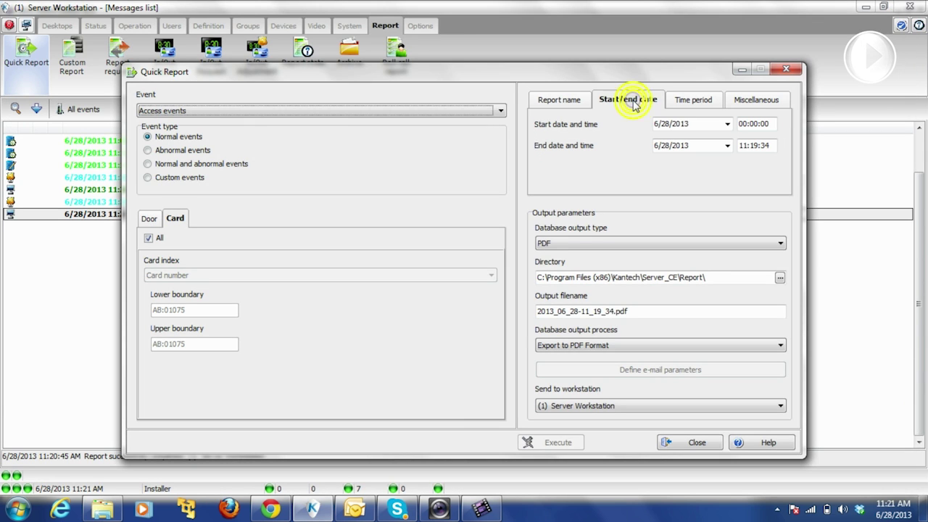
{"action": "left_click", "coordinate": [726, 124]}
{"action": "left_click", "coordinate": [669, 172]}
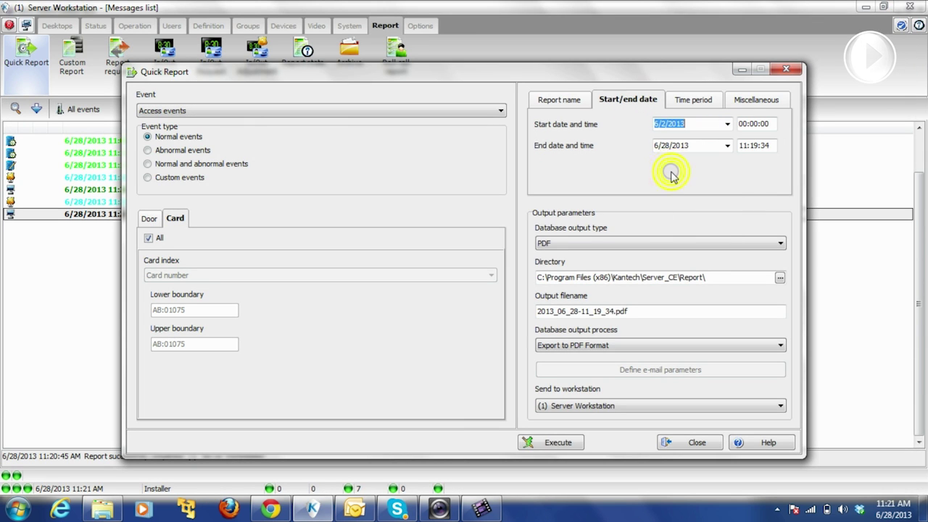
{"action": "left_click", "coordinate": [545, 446]}
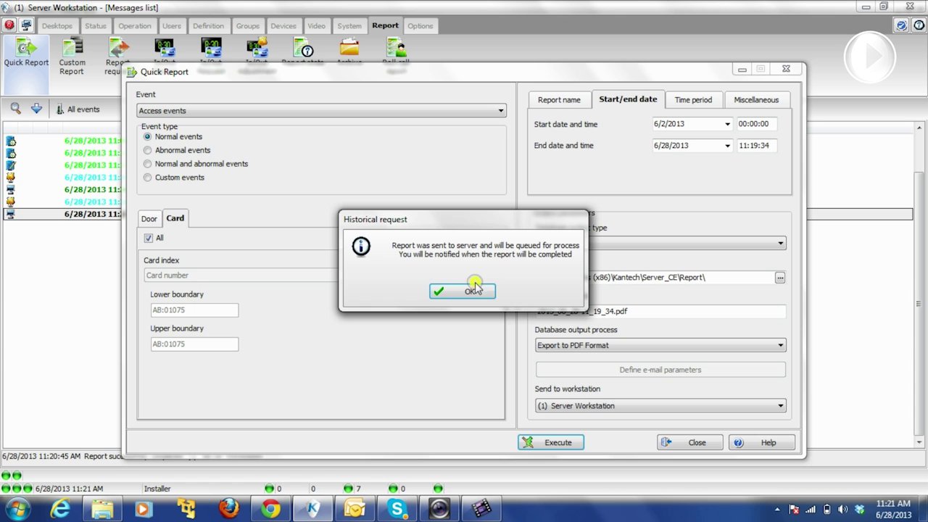
Step: Acknowledge the queued message and scroll through the two-page Access events PDF
{"action": "left_click", "coordinate": [472, 291]}
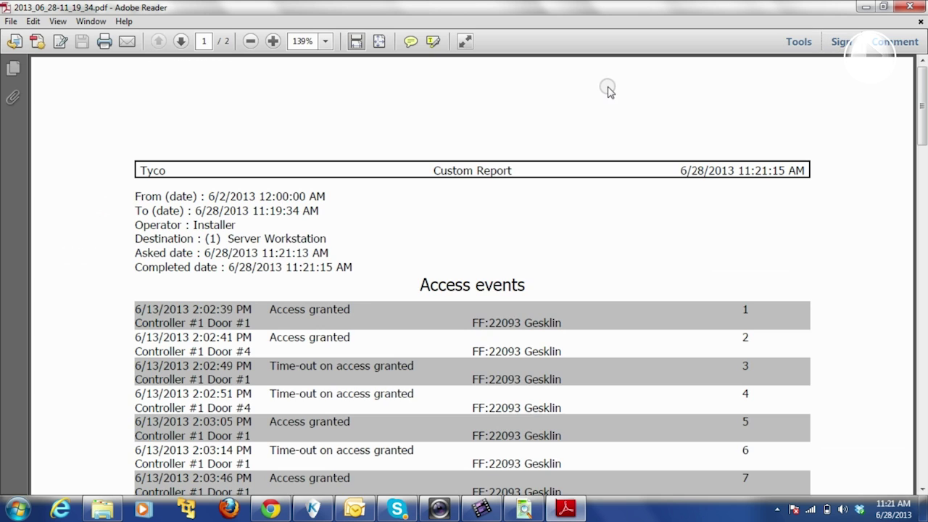
{"action": "mouse_move", "coordinate": [922, 129]}
{"action": "left_mouse_down"}
{"action": "mouse_move", "coordinate": [918, 212]}
{"action": "mouse_move", "coordinate": [891, 343]}
{"action": "mouse_move", "coordinate": [919, 123]}
{"action": "left_mouse_up"}
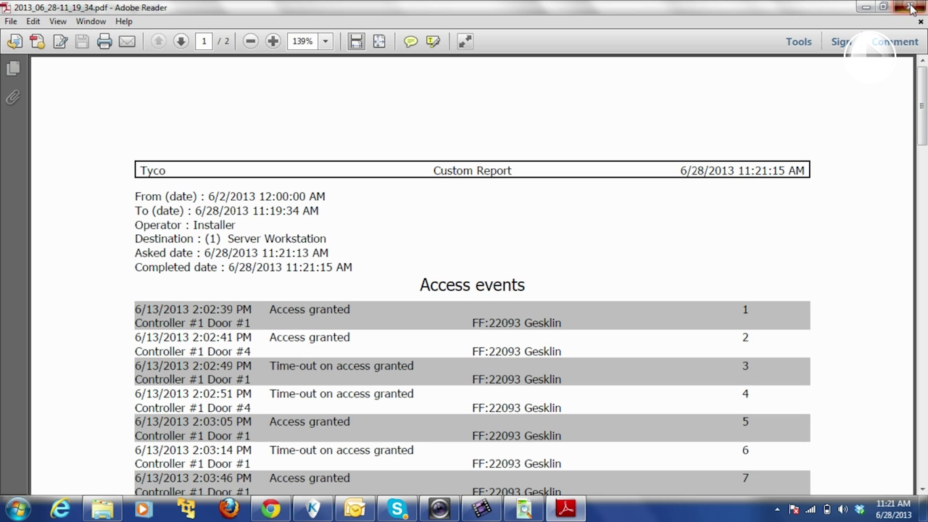
{"action": "scroll", "coordinate": [905, 217], "scroll_direction": "down", "scroll_amount": 10}
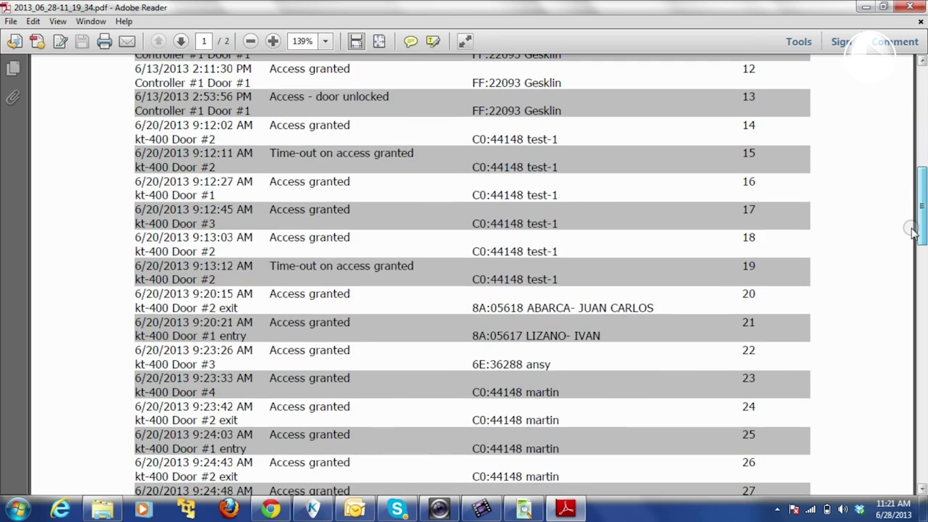
{"action": "scroll", "coordinate": [912, 231], "scroll_direction": "down", "scroll_amount": 3}
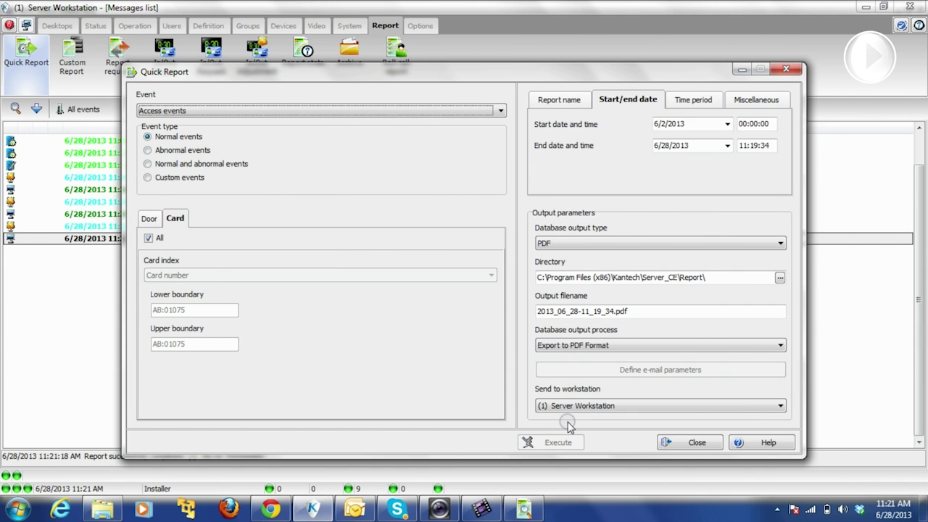
Step: Scroll through the Quick Report help topic, then close the help window and the Quick Report dialog
{"action": "left_click", "coordinate": [765, 441]}
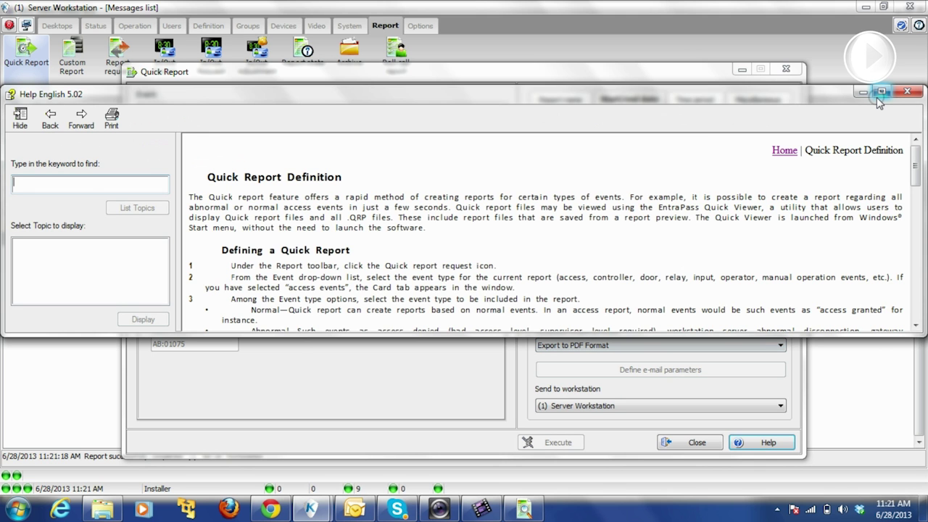
{"action": "left_click_drag", "start_coordinate": [915, 165], "coordinate": [890, 300]}
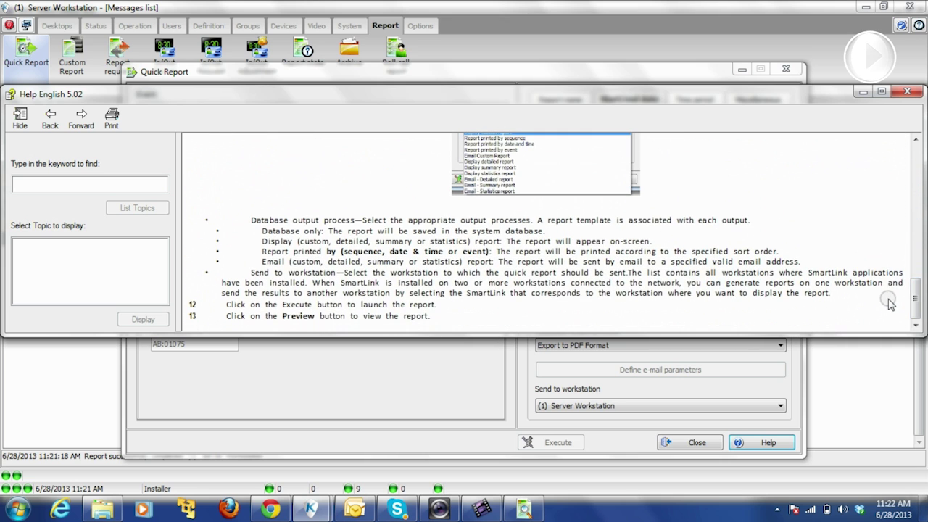
{"action": "left_click", "coordinate": [911, 95]}
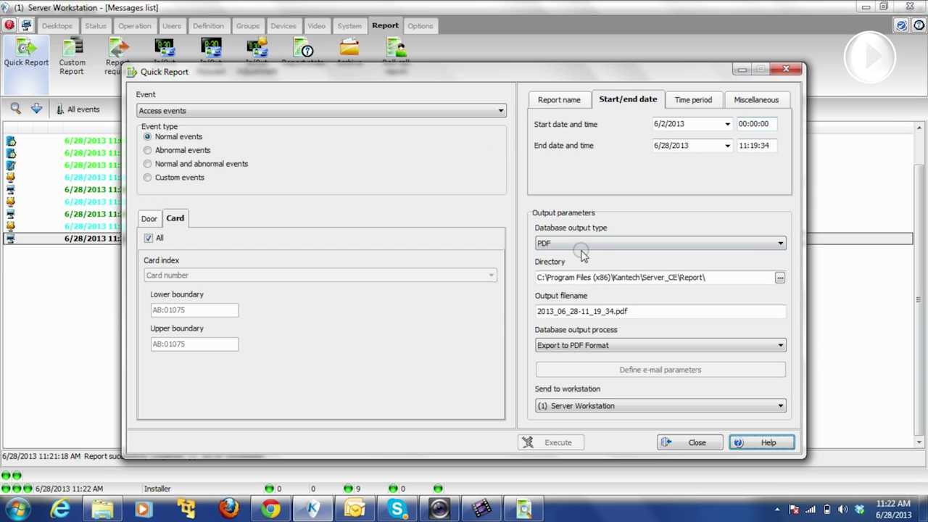
{"action": "left_click", "coordinate": [685, 441]}
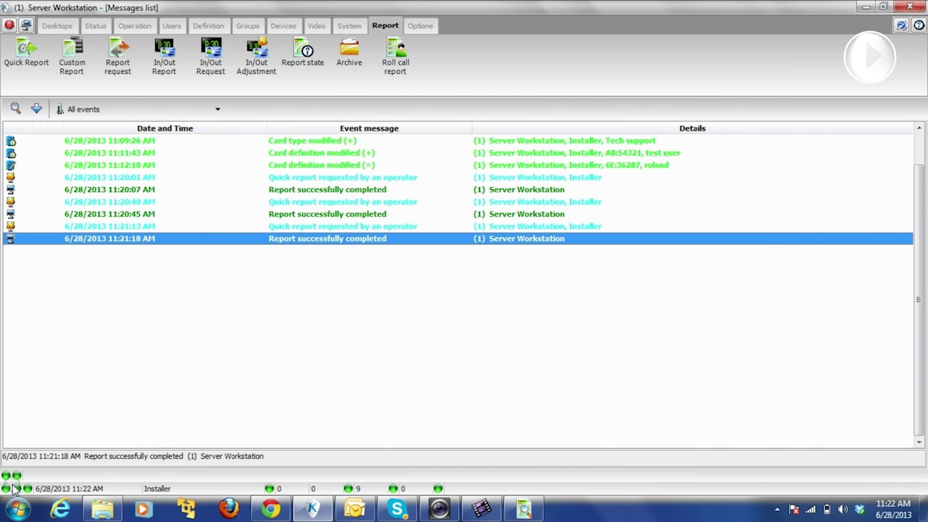
Step: Open the EntraPass 5.02 User Manual from All Programs > EntraPass Corporate Edition > Documents
{"action": "left_click", "coordinate": [15, 509]}
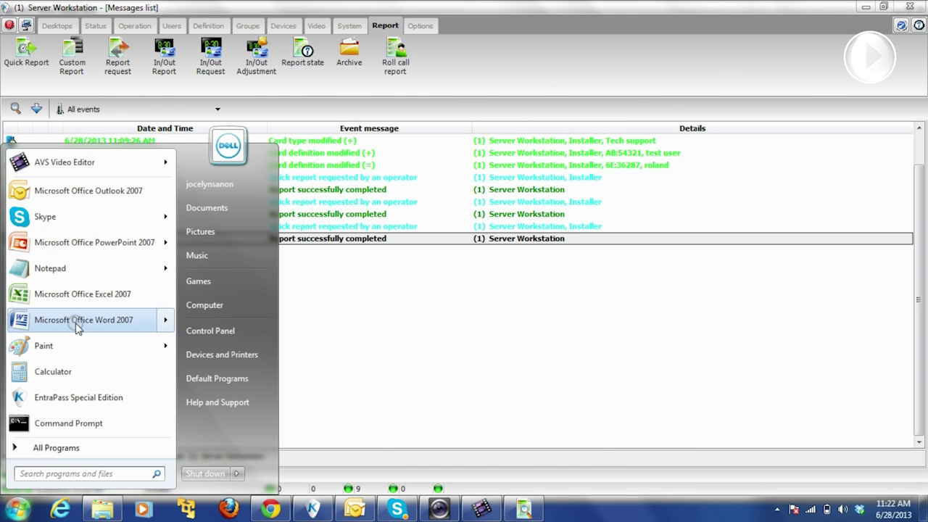
{"action": "left_click", "coordinate": [60, 448]}
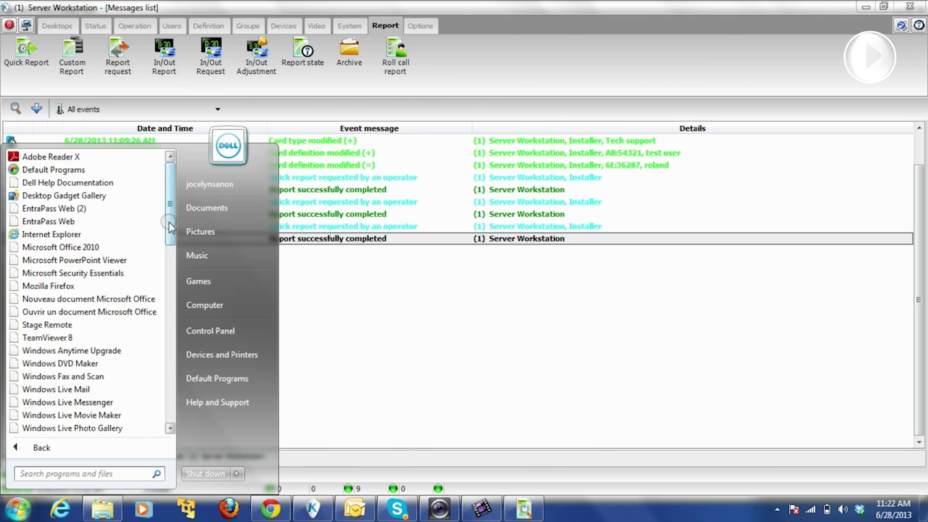
{"action": "left_click_drag", "start_coordinate": [170, 226], "coordinate": [164, 355]}
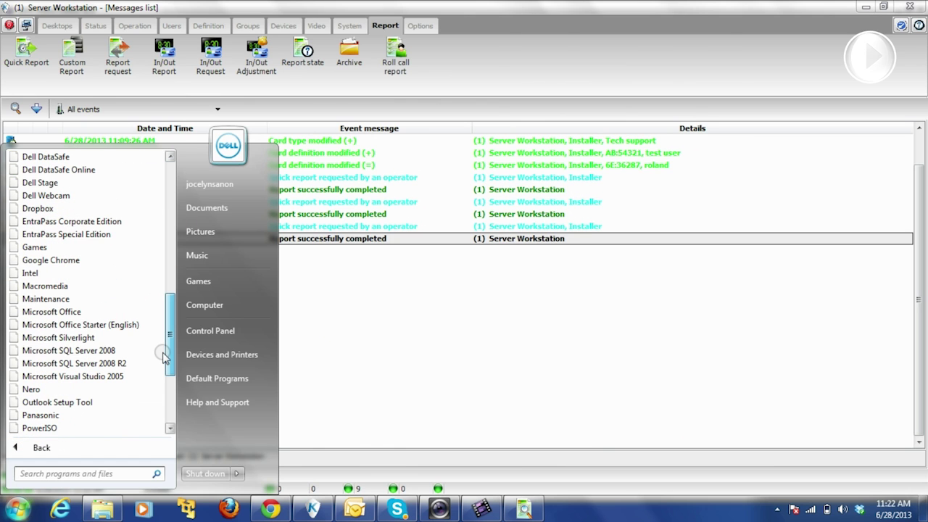
{"action": "left_click", "coordinate": [76, 223]}
{"action": "left_click", "coordinate": [56, 235]}
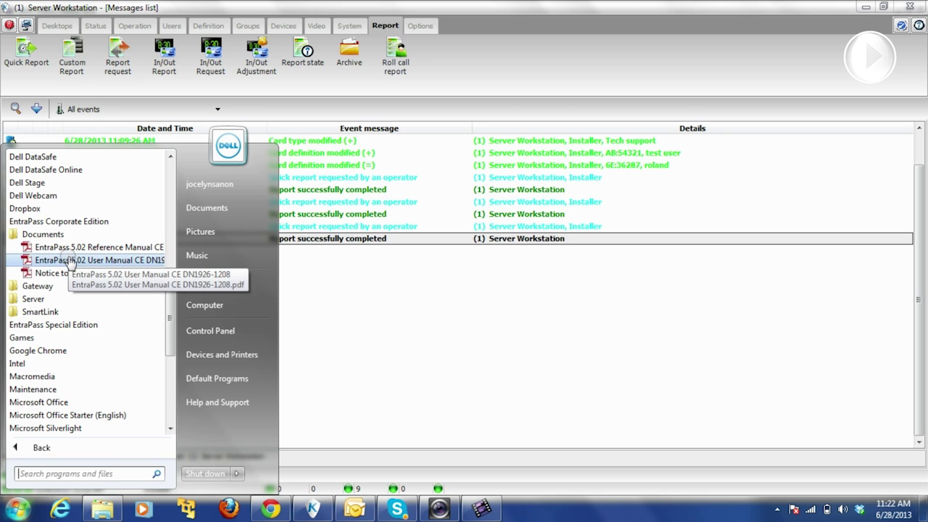
{"action": "left_click", "coordinate": [69, 259]}
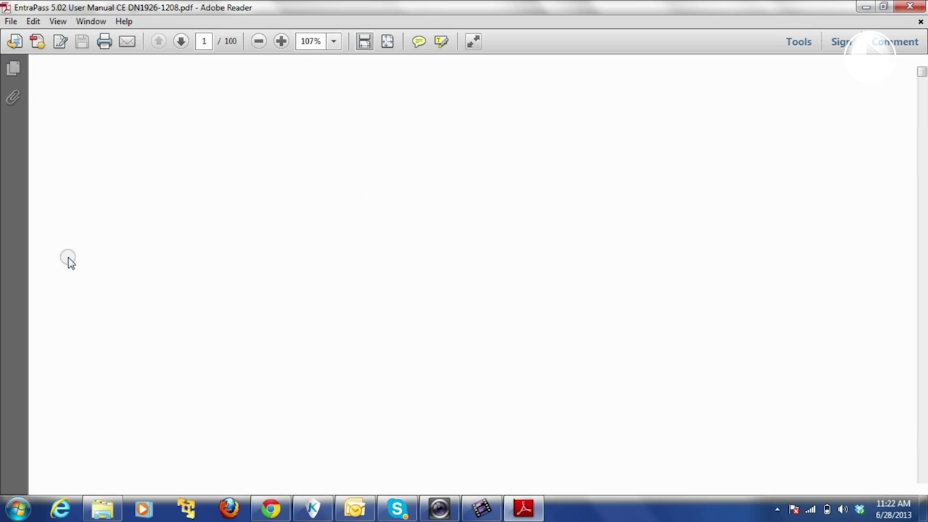
Step: Find 'report' in the User Manual, stepping through matches to Quick Report Definition, page 67
{"action": "left_click", "coordinate": [33, 21]}
{"action": "left_click", "coordinate": [81, 240]}
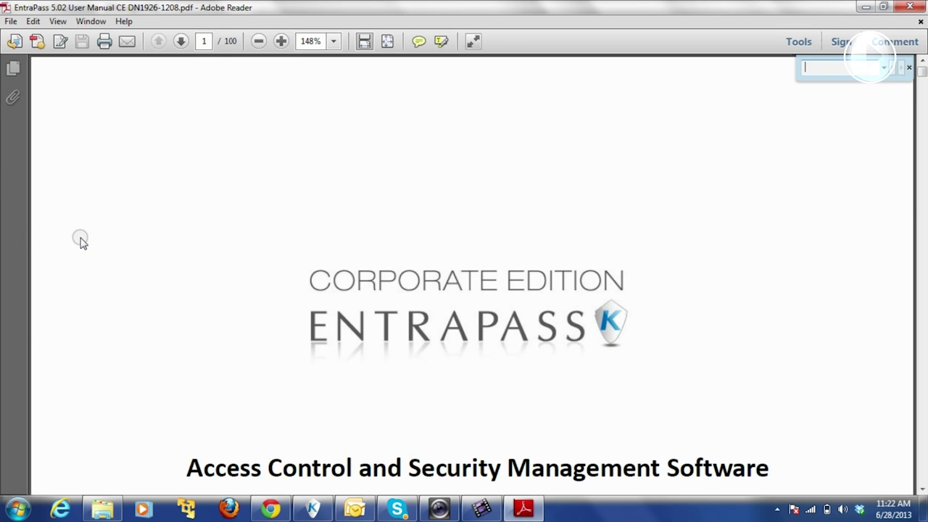
{"action": "type", "text": "repo"}
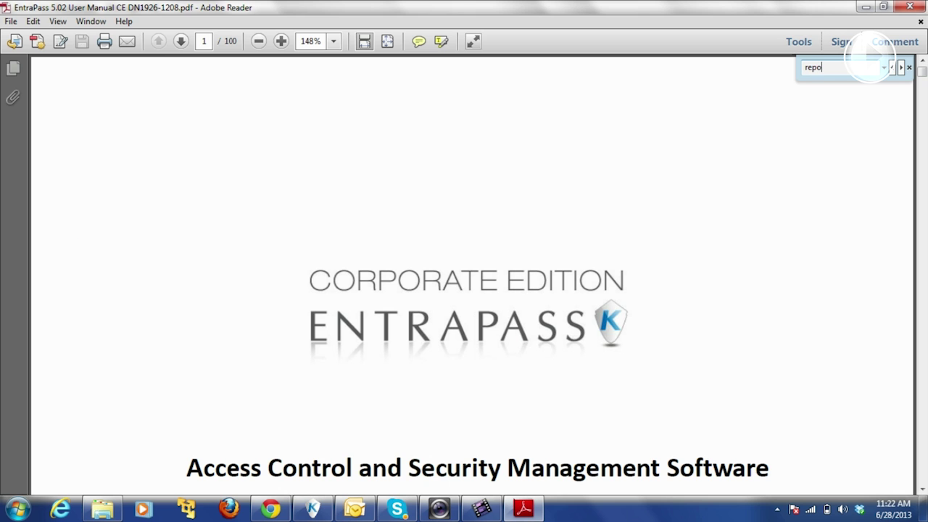
{"action": "type", "text": "rt"}
{"action": "key", "text": "Return"}
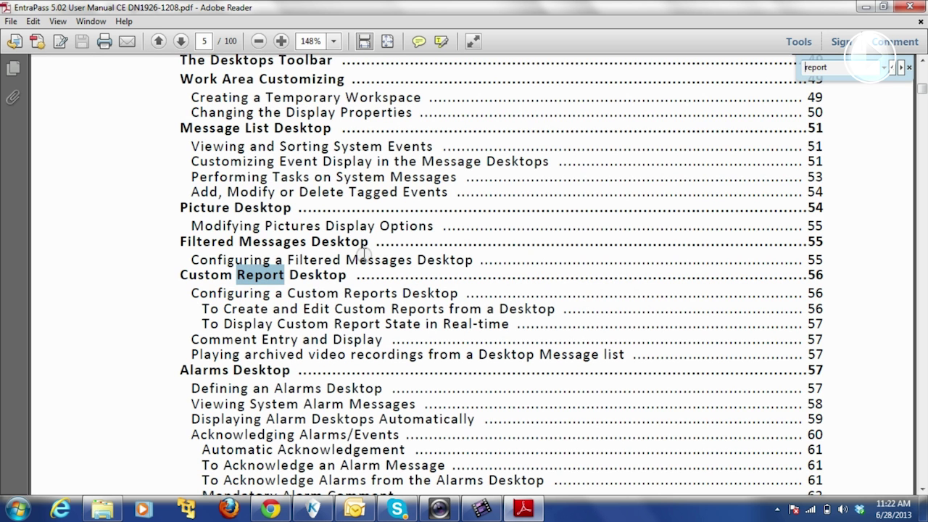
{"action": "key", "text": "Return"}
{"action": "key", "text": "Return"}
{"action": "key", "text": "Return"}
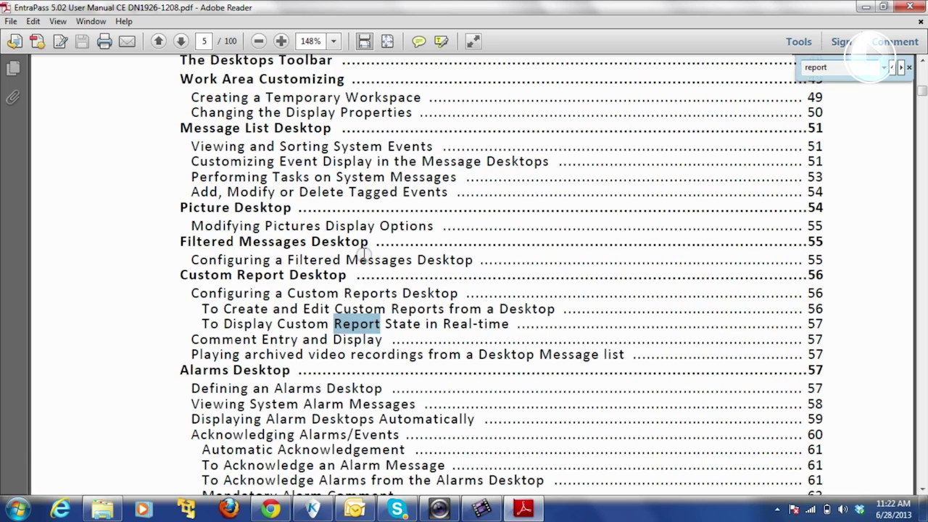
{"action": "key", "text": "Return"}
{"action": "key", "text": "Return"}
{"action": "key", "text": "Return"}
{"action": "key", "text": "Return"}
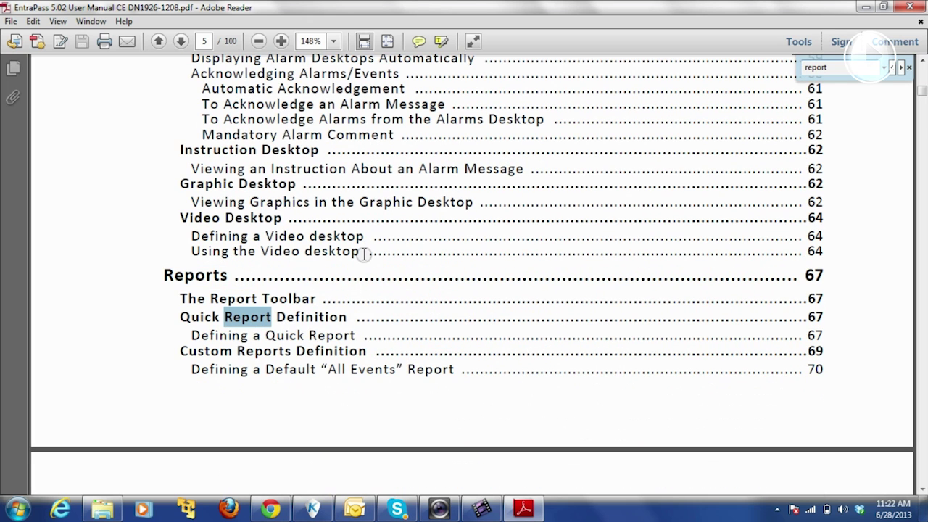
{"action": "key", "text": "Return"}
{"action": "key", "text": "Return"}
{"action": "key", "text": "Return"}
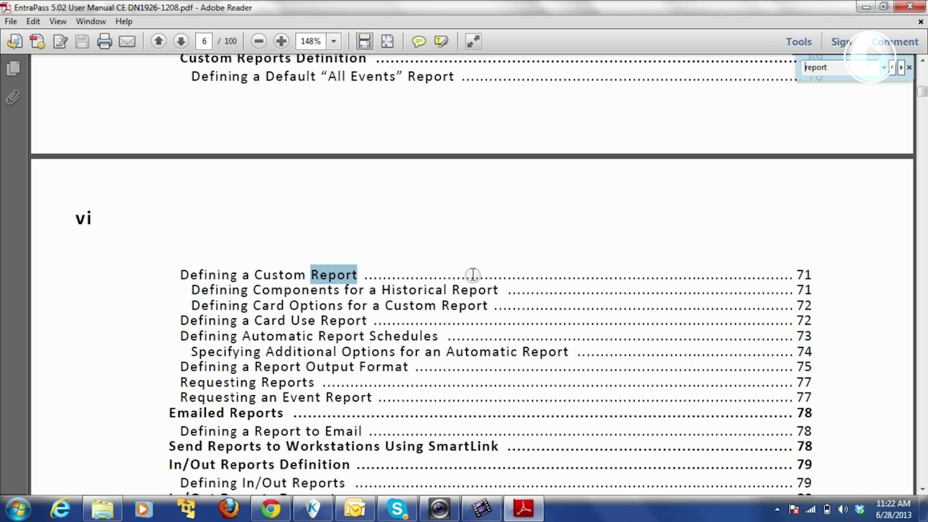
Step: Open the EntraPass 5.02 Reference Manual from EntraPass Corporate Edition > Documents
{"action": "left_click", "coordinate": [18, 508]}
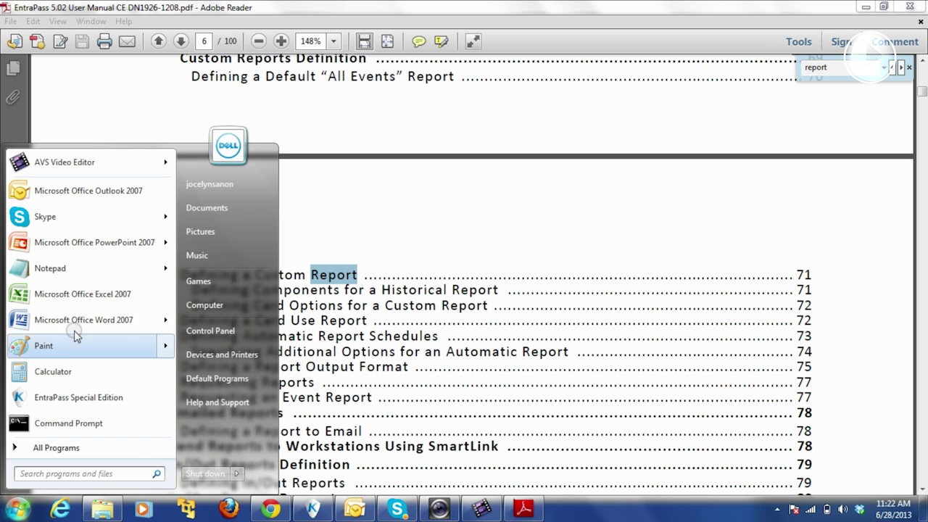
{"action": "left_click", "coordinate": [66, 445]}
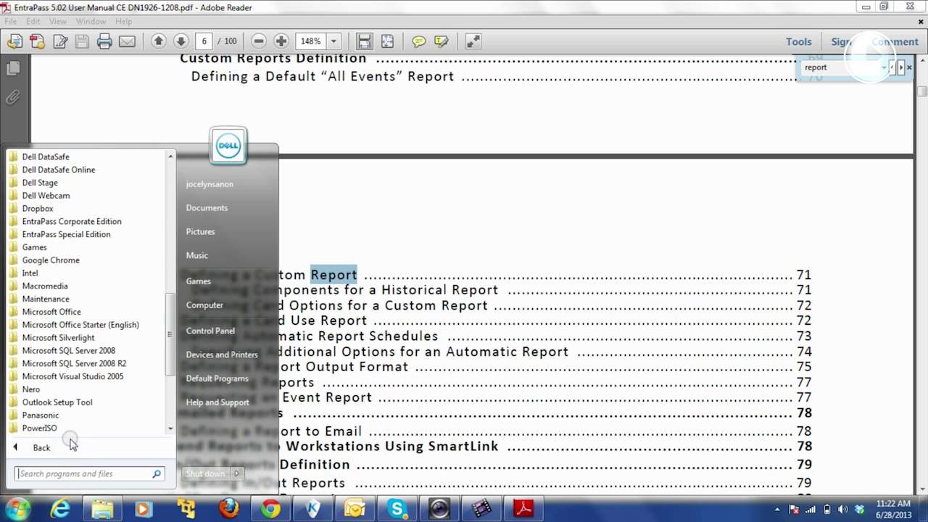
{"action": "left_click", "coordinate": [81, 221]}
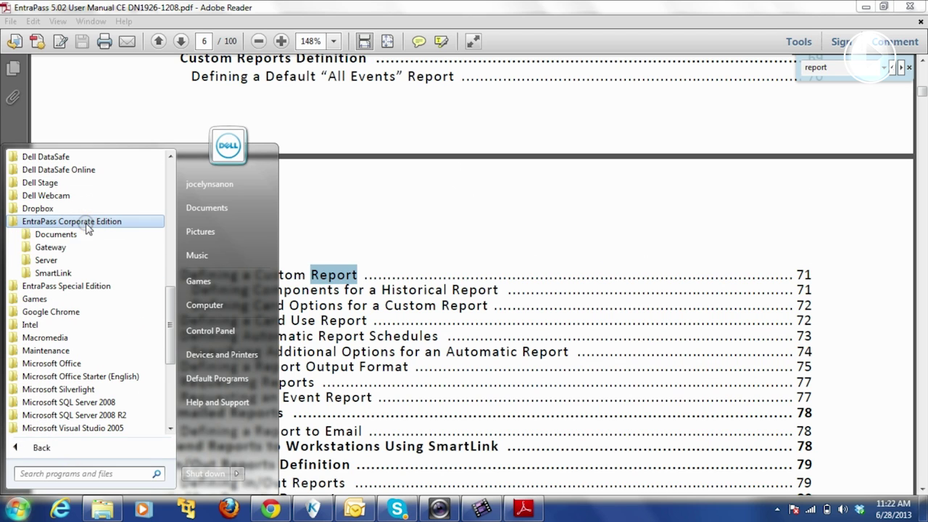
{"action": "left_click", "coordinate": [58, 234]}
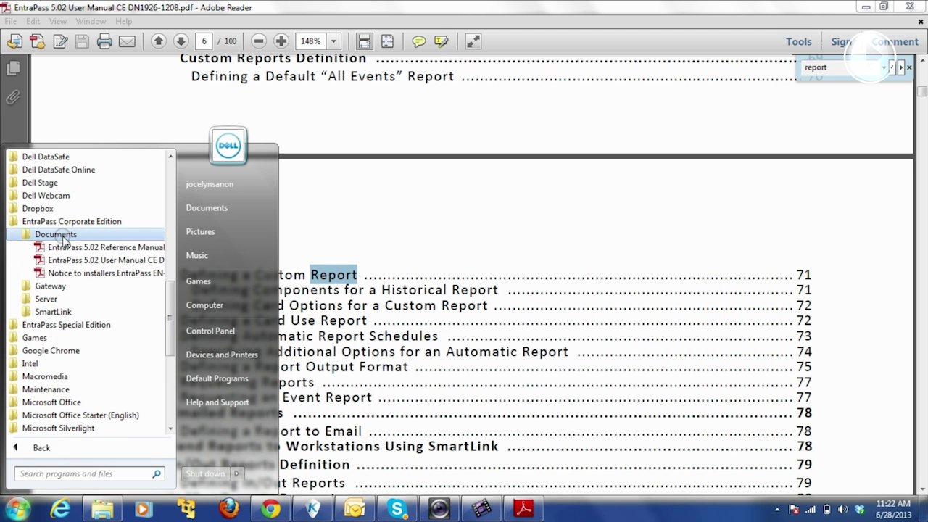
{"action": "left_click", "coordinate": [71, 248]}
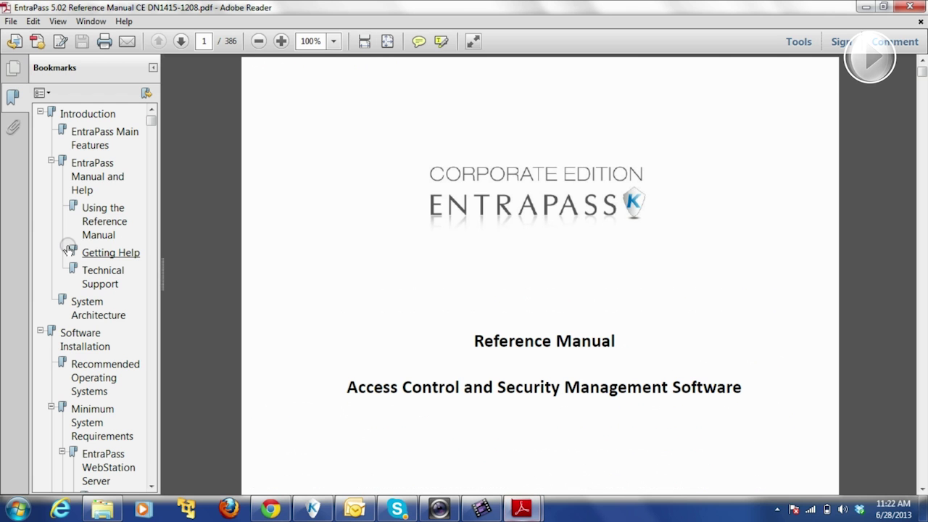
Step: Find 'report' in the Reference Manual and step through matches to the Custom Report Desktop section
{"action": "left_click", "coordinate": [11, 21]}
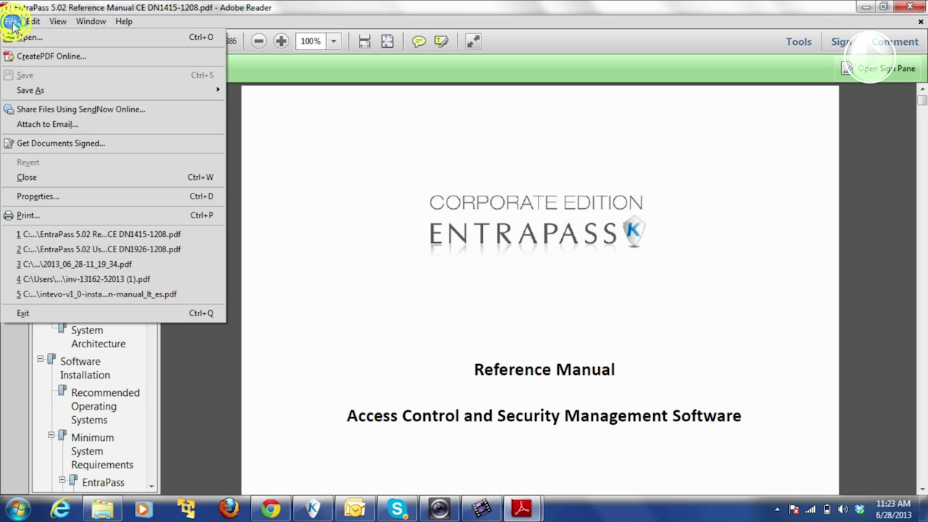
{"action": "mouse_move", "coordinate": [33, 21]}
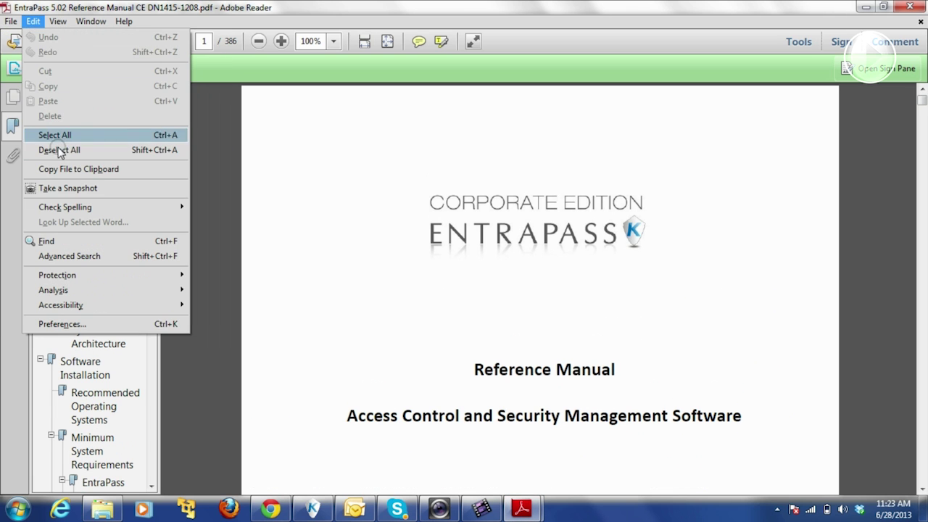
{"action": "left_click", "coordinate": [64, 242]}
{"action": "type", "text": "repo"}
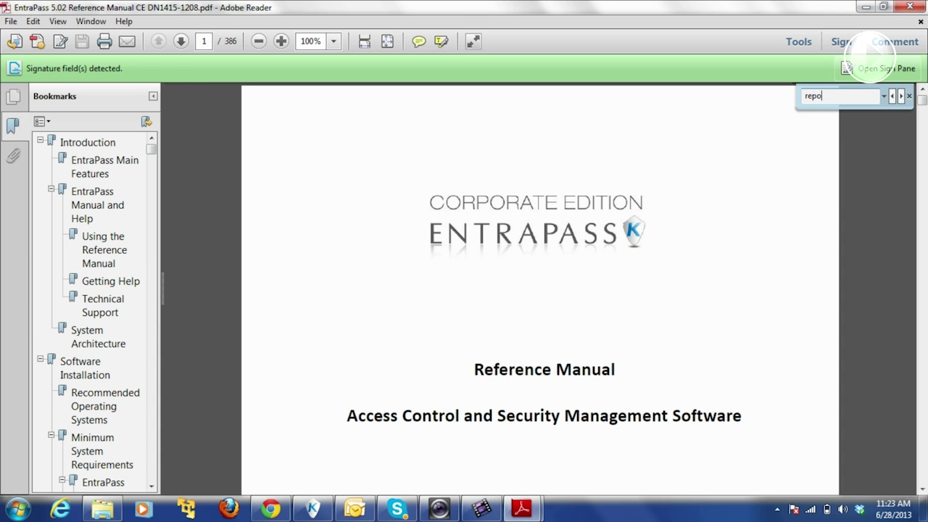
{"action": "type", "text": "rt"}
{"action": "key", "text": "Return"}
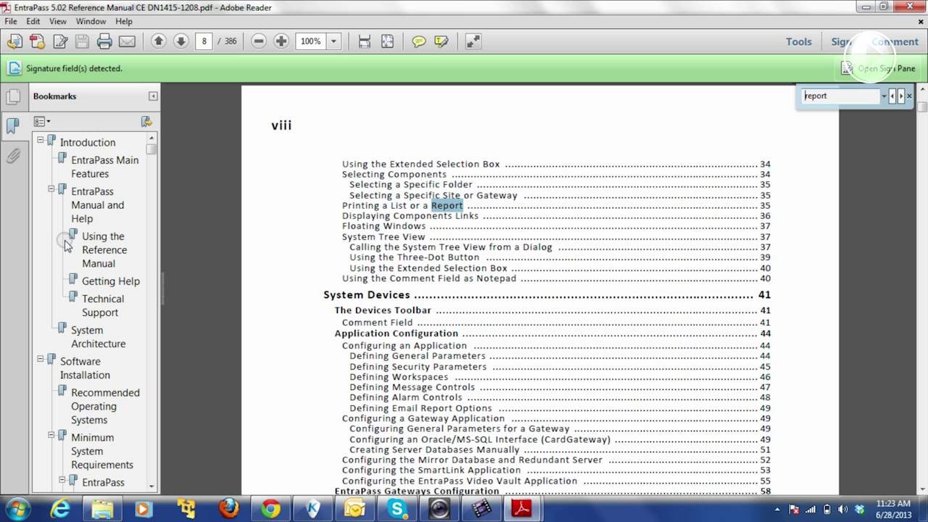
{"action": "key", "text": "Return"}
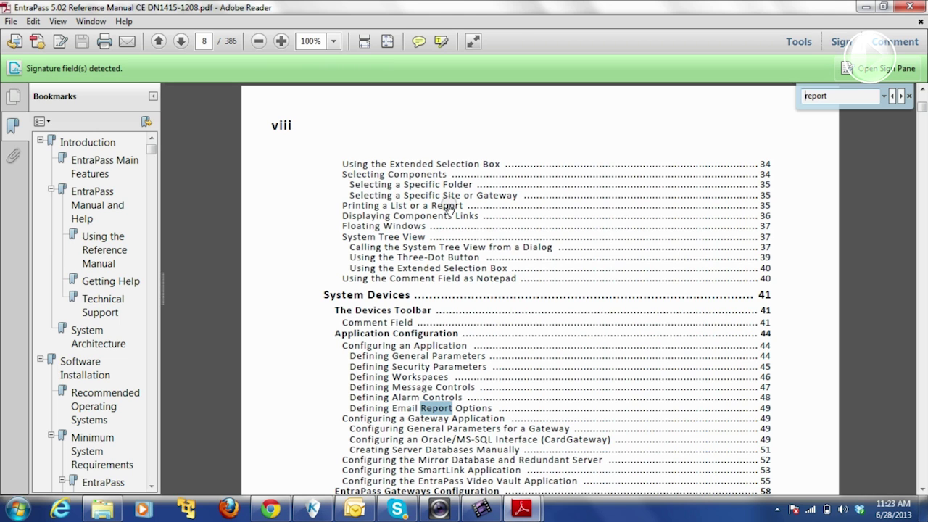
{"action": "key", "text": "Return"}
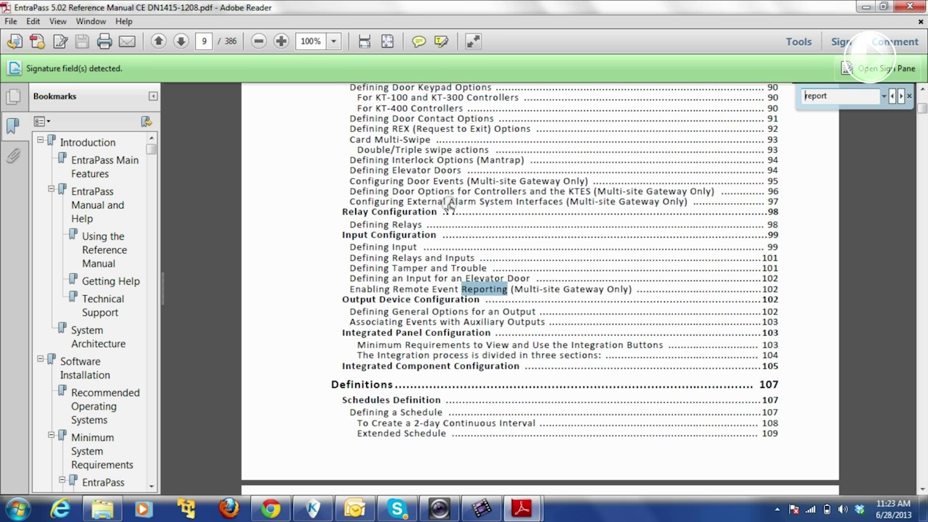
{"action": "key", "text": "Return"}
{"action": "key", "text": "Return"}
{"action": "key", "text": "Return"}
{"action": "key", "text": "Return"}
{"action": "key", "text": "Return"}
{"action": "key", "text": "Return"}
{"action": "key", "text": "Return"}
{"action": "key", "text": "Return"}
{"action": "key", "text": "Return"}
{"action": "key", "text": "Return"}
{"action": "key", "text": "Return"}
{"action": "key", "text": "Return"}
{"action": "key", "text": "Return"}
{"action": "key", "text": "Return"}
{"action": "key", "text": "Return"}
{"action": "key", "text": "Return"}
{"action": "key", "text": "Return"}
{"action": "key", "text": "Return"}
{"action": "key", "text": "Return"}
{"action": "key", "text": "Return"}
{"action": "key", "text": "Return"}
{"action": "key", "text": "Return"}
{"action": "key", "text": "Return"}
{"action": "key", "text": "Return"}
{"action": "key", "text": "Return"}
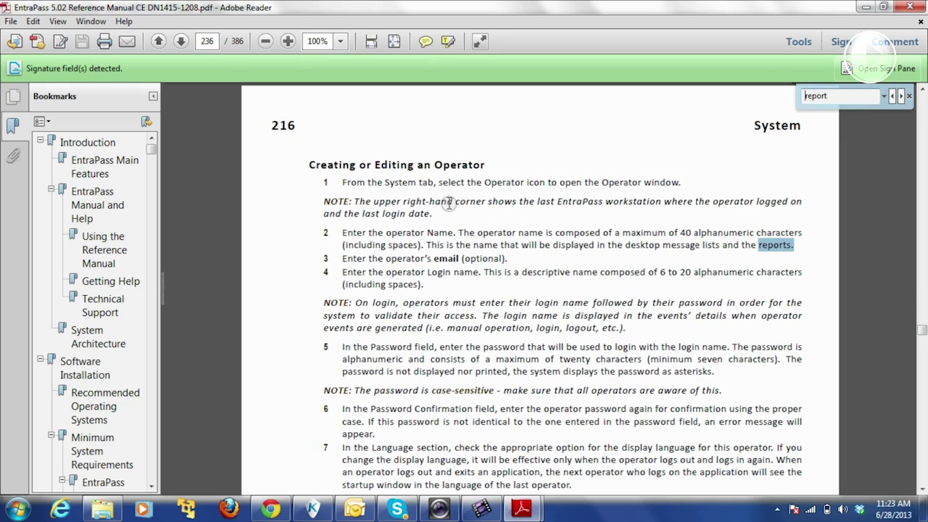
{"action": "key", "text": "Return"}
{"action": "key", "text": "Return"}
{"action": "key", "text": "Return"}
{"action": "key", "text": "Return"}
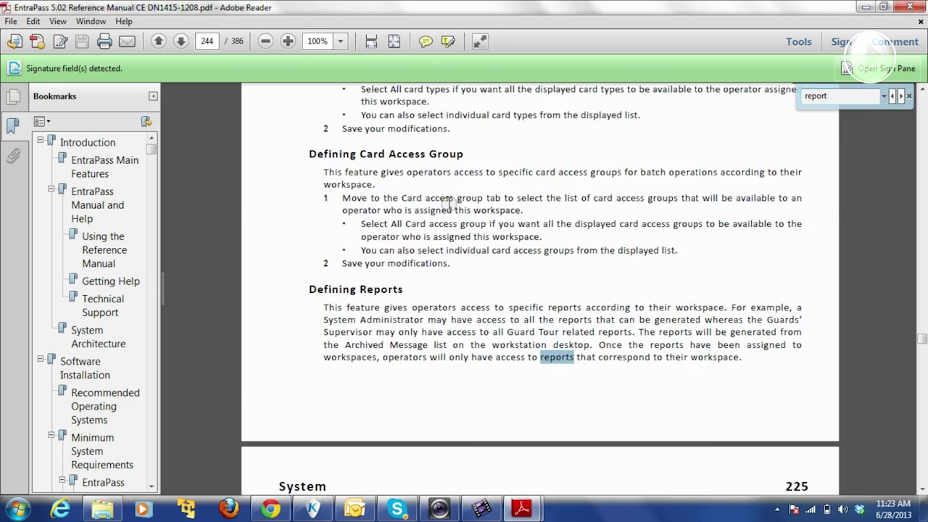
{"action": "key", "text": "Return"}
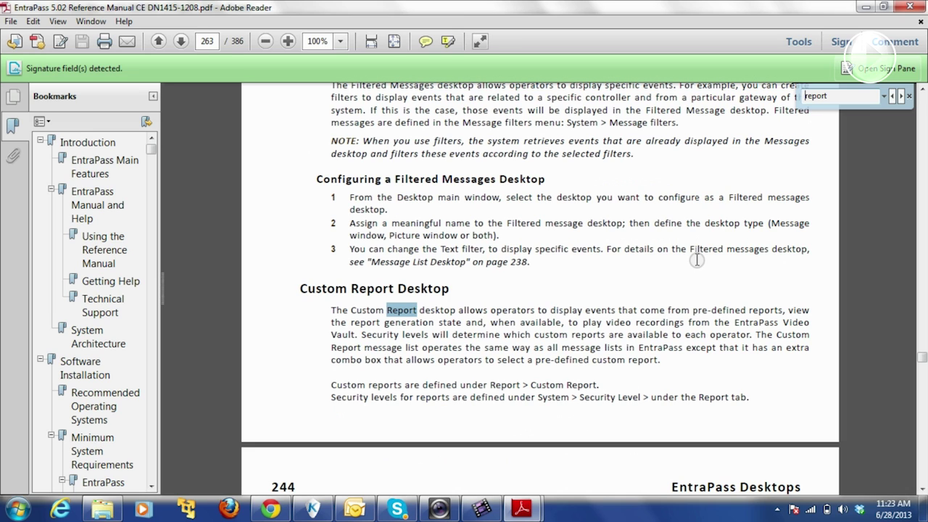
Step: Close the Find bar, scroll the Reference Manual, then close the Reference and User Manuals
{"action": "left_click", "coordinate": [909, 95]}
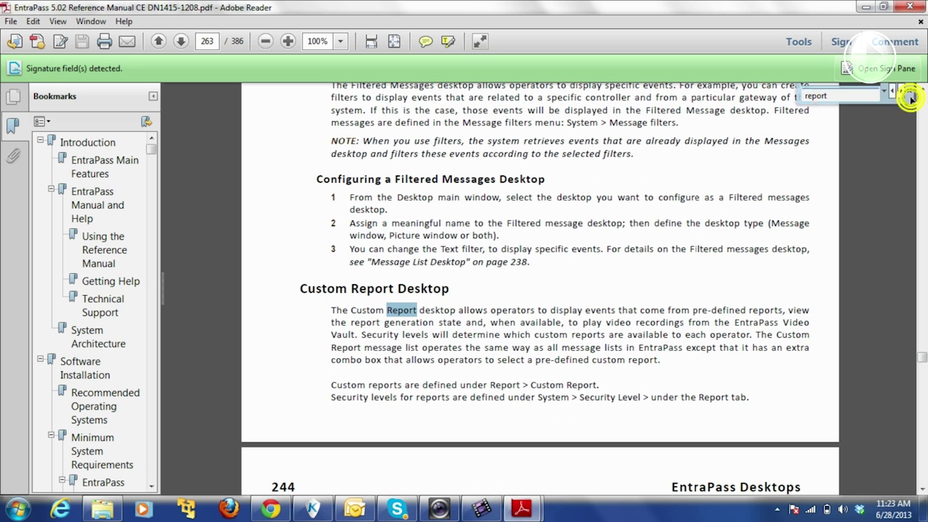
{"action": "scroll", "coordinate": [912, 102], "scroll_direction": "up", "scroll_amount": 10}
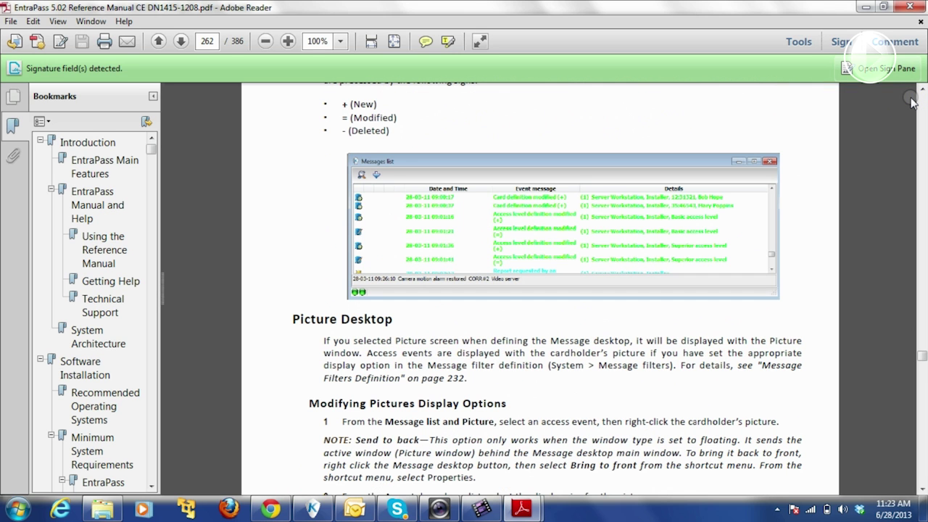
{"action": "scroll", "coordinate": [912, 102], "scroll_direction": "up", "scroll_amount": 10}
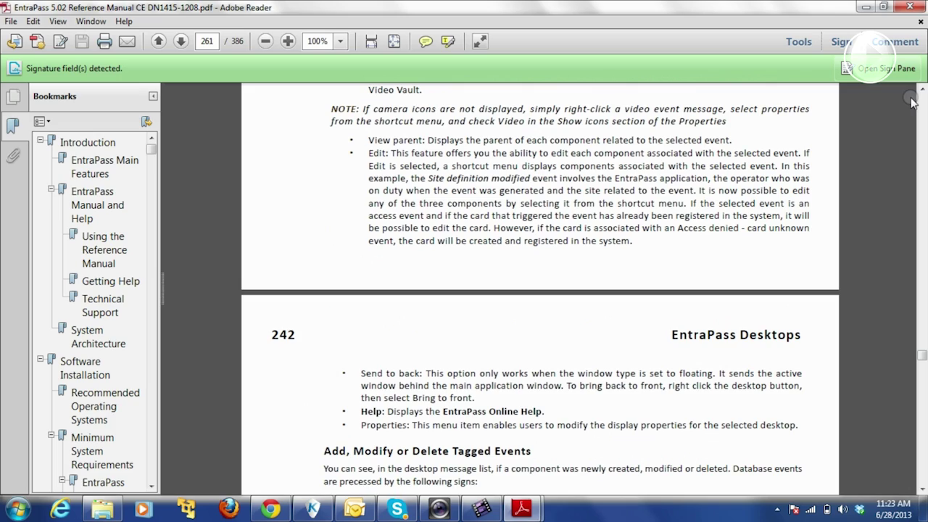
{"action": "scroll", "coordinate": [911, 102], "scroll_direction": "up", "scroll_amount": 10}
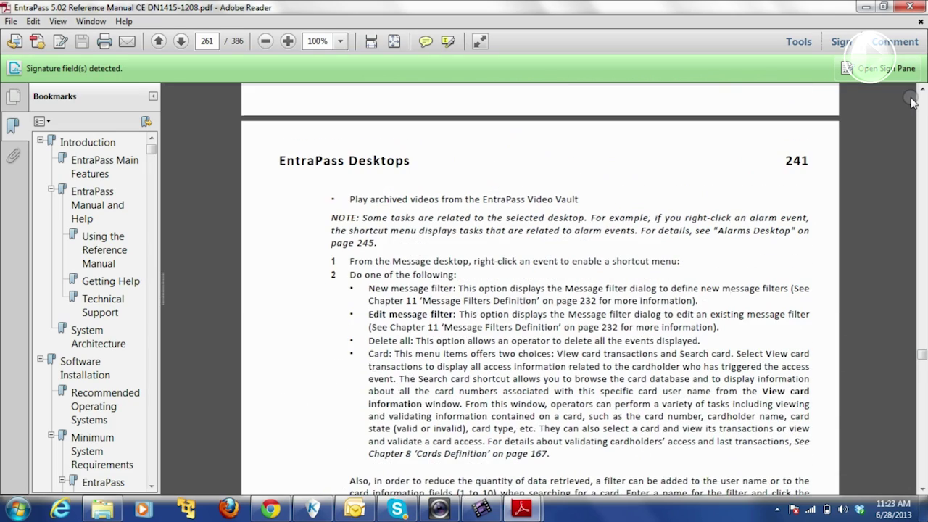
{"action": "scroll", "coordinate": [911, 102], "scroll_direction": "up", "scroll_amount": 20}
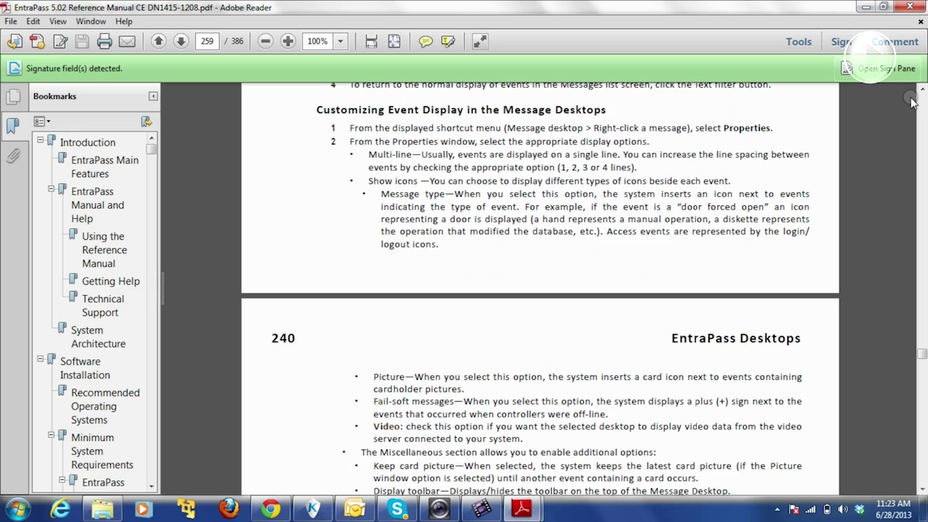
{"action": "scroll", "coordinate": [912, 102], "scroll_direction": "down", "scroll_amount": 20}
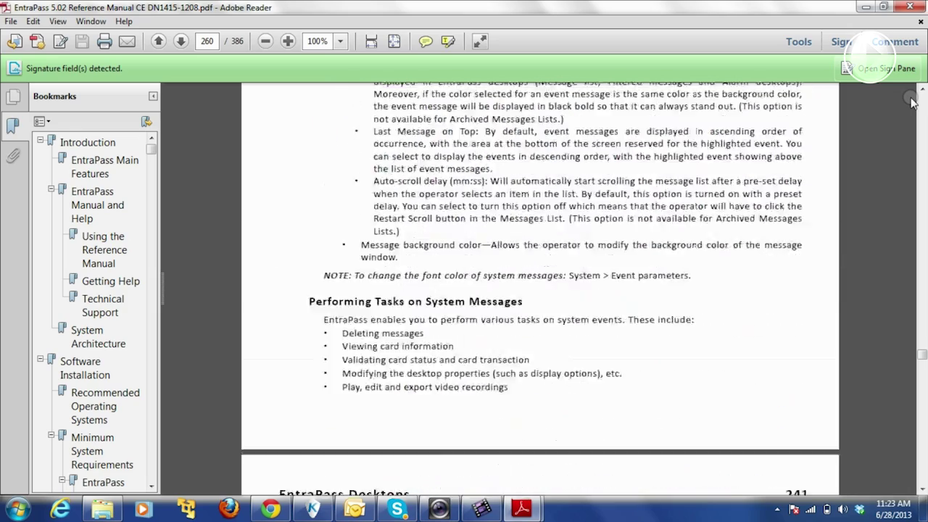
{"action": "scroll", "coordinate": [911, 102], "scroll_direction": "down", "scroll_amount": 20}
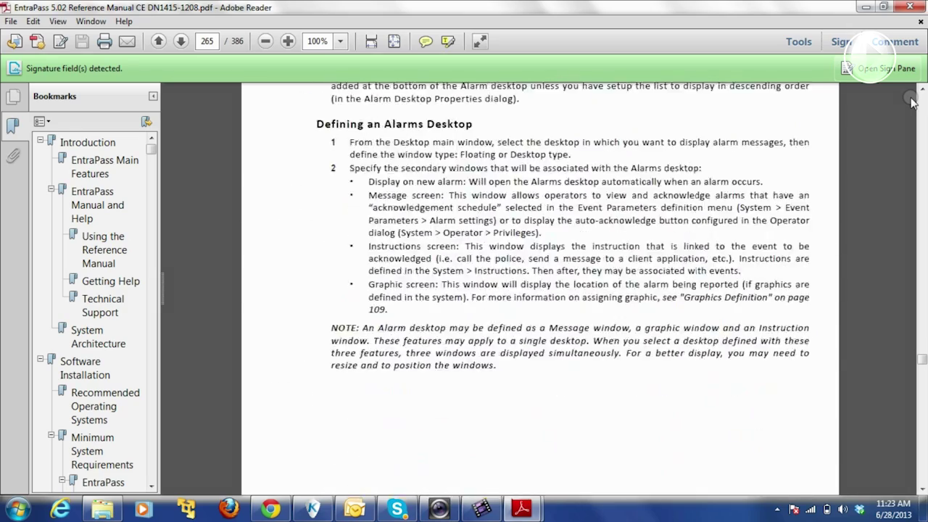
{"action": "scroll", "coordinate": [911, 102], "scroll_direction": "down", "scroll_amount": 10}
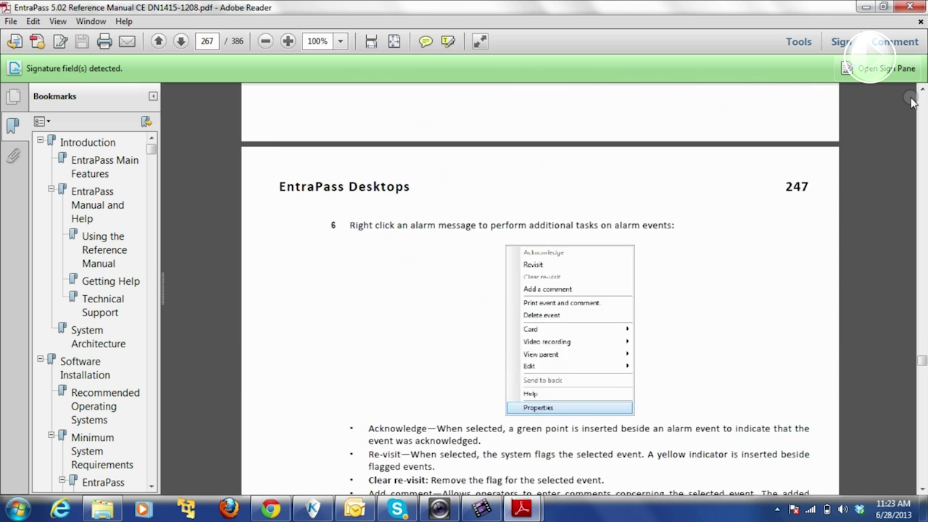
{"action": "scroll", "coordinate": [912, 102], "scroll_direction": "down", "scroll_amount": 10}
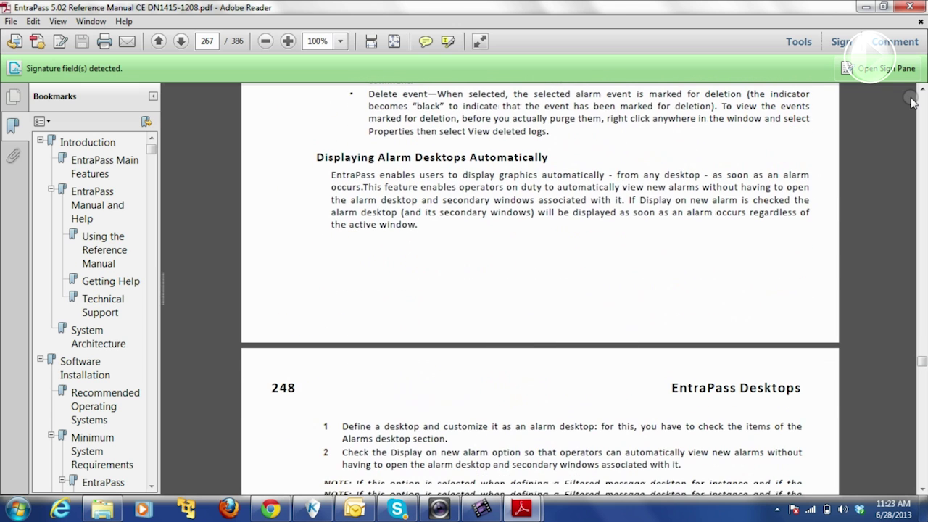
{"action": "left_click", "coordinate": [915, 6]}
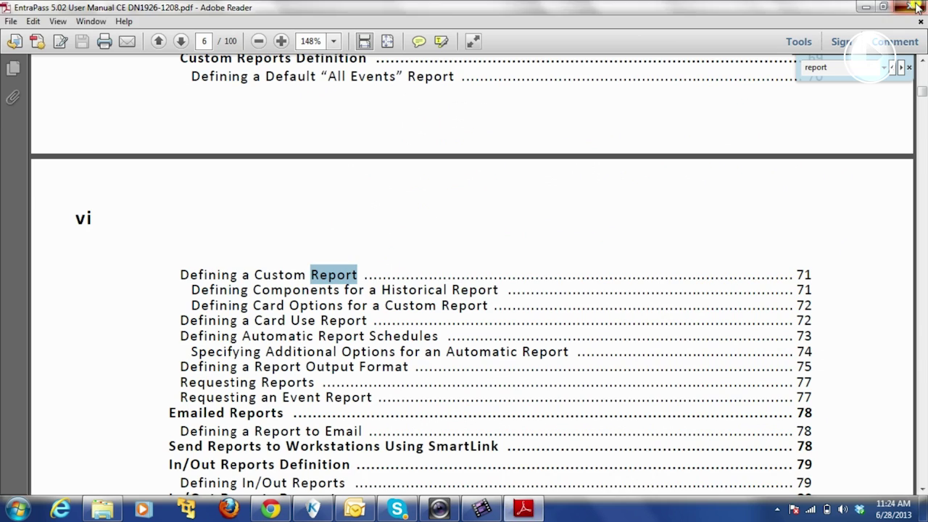
{"action": "left_click", "coordinate": [916, 6]}
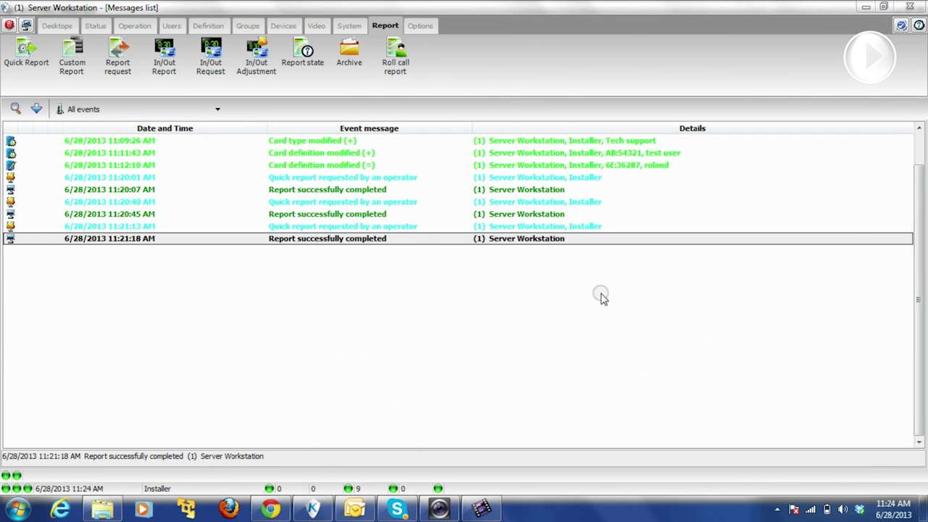